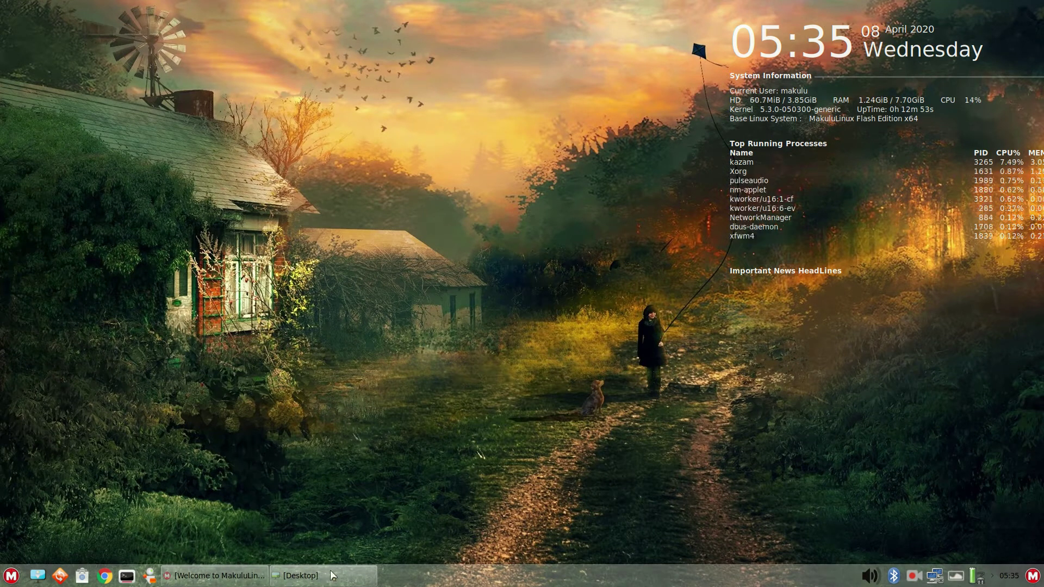
# - Restore the Welcome to MakuluLinux window to read its live mode message, and minimize it again
pyautogui.click(242, 580)
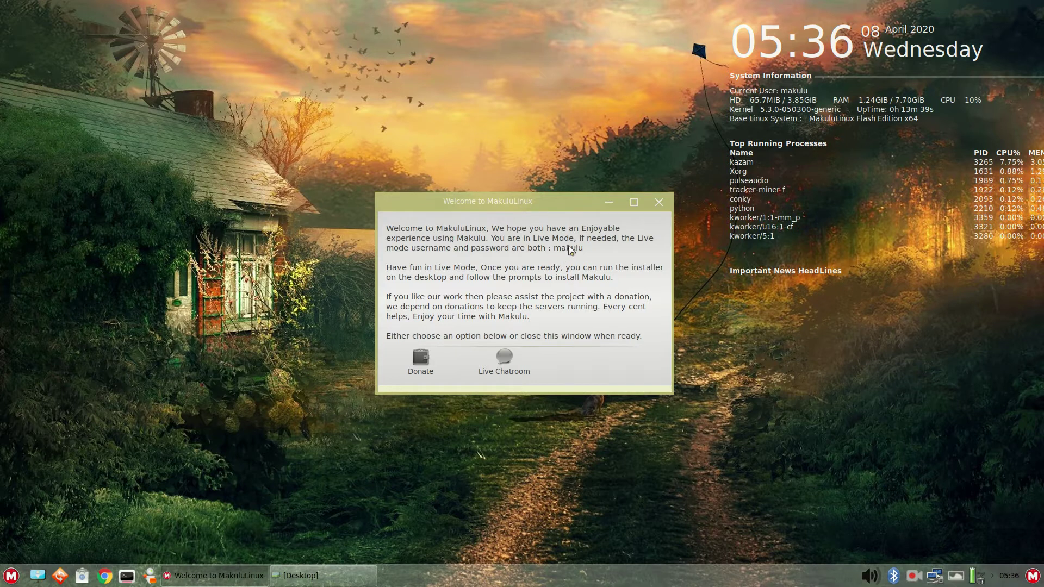
pyautogui.click(610, 206)
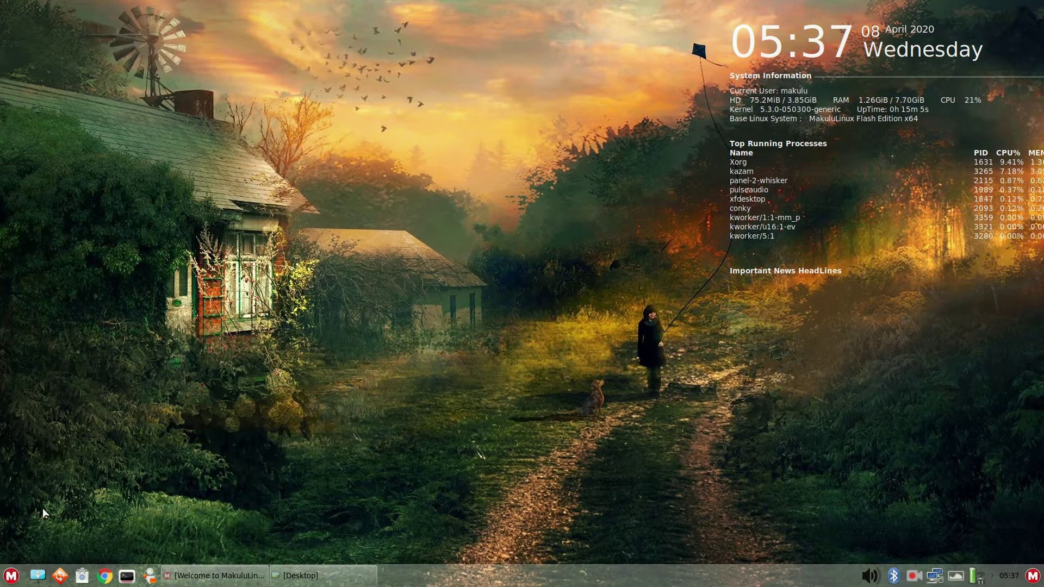
# - Open the Themes & 3D tool from the Settings applications and move its window to a freer area of the desktop
pyautogui.click(11, 578)
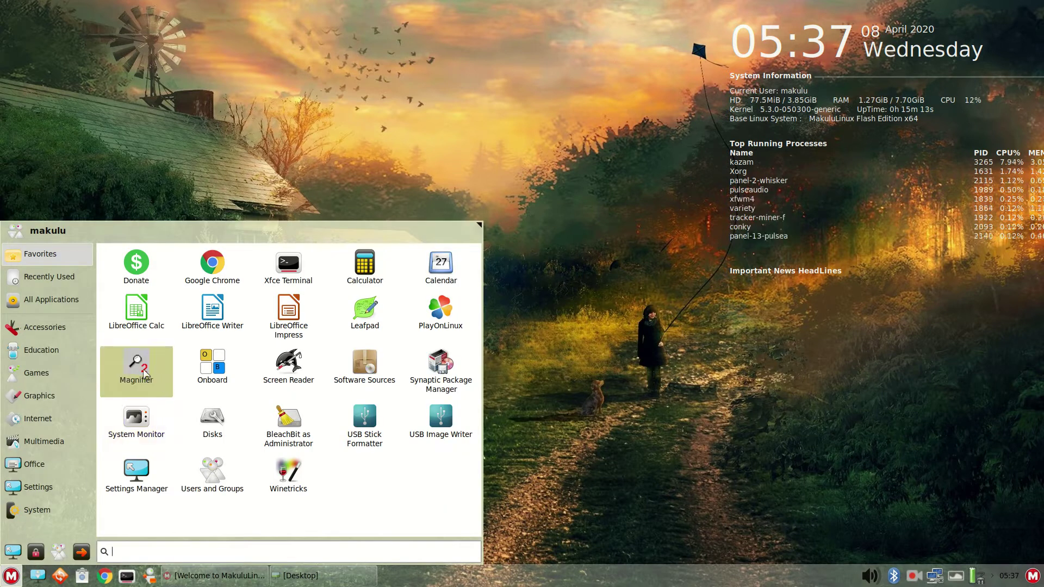
pyautogui.click(53, 375)
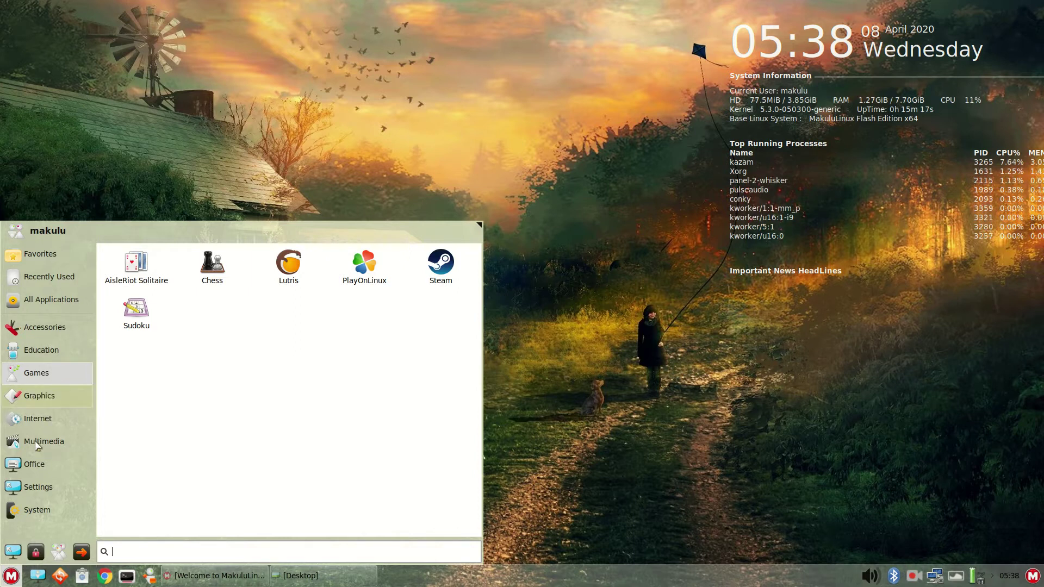
pyautogui.click(31, 489)
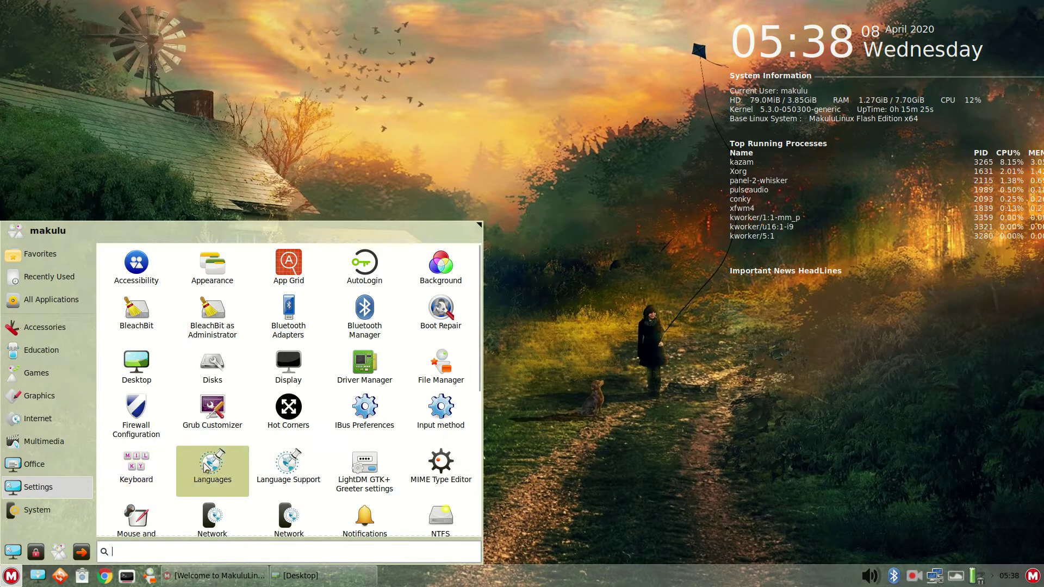
pyautogui.scroll(-5, 206, 467)
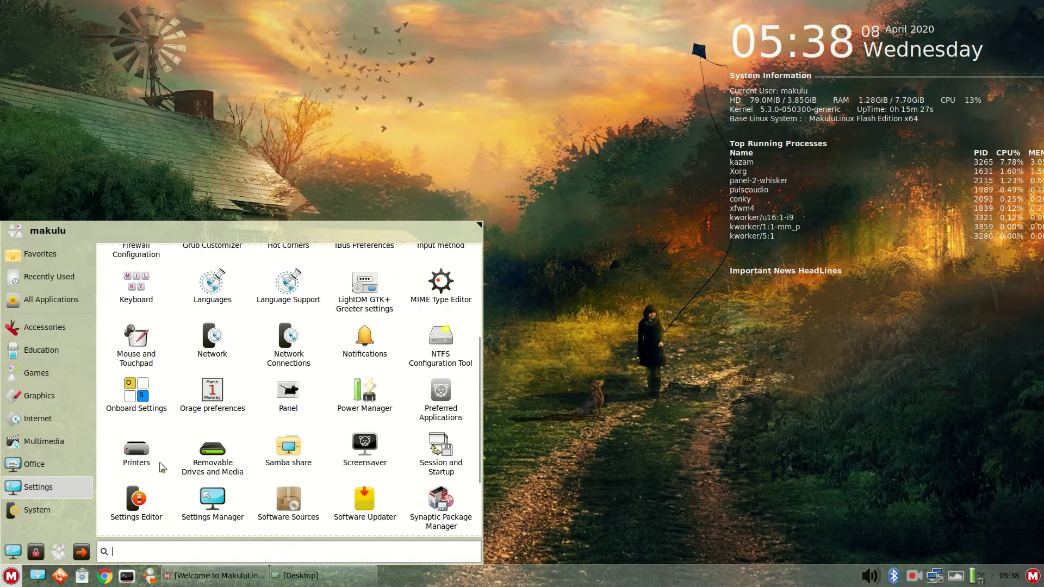
pyautogui.scroll(-2, 162, 467)
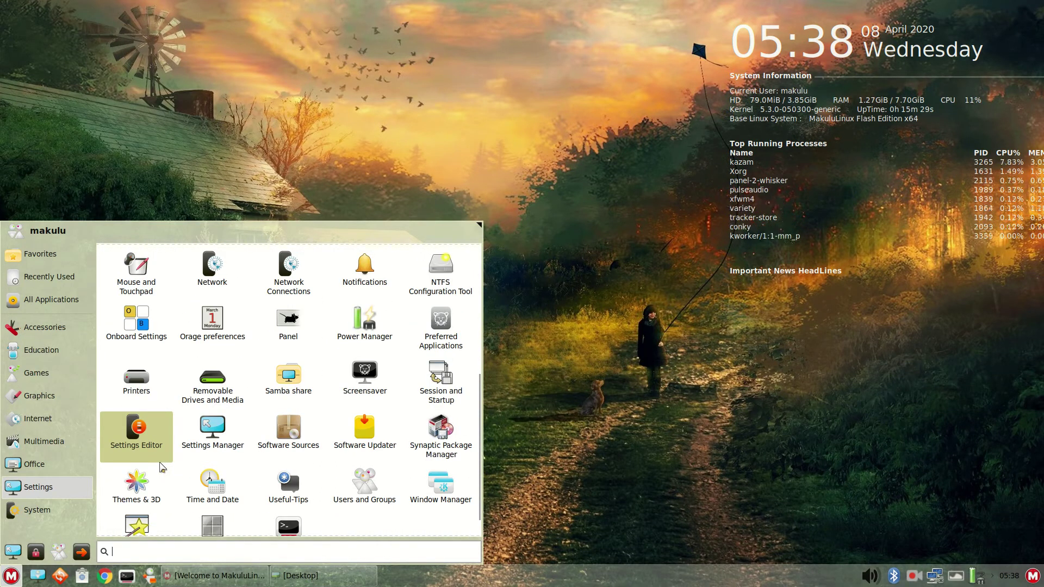
pyautogui.scroll(-1, 162, 467)
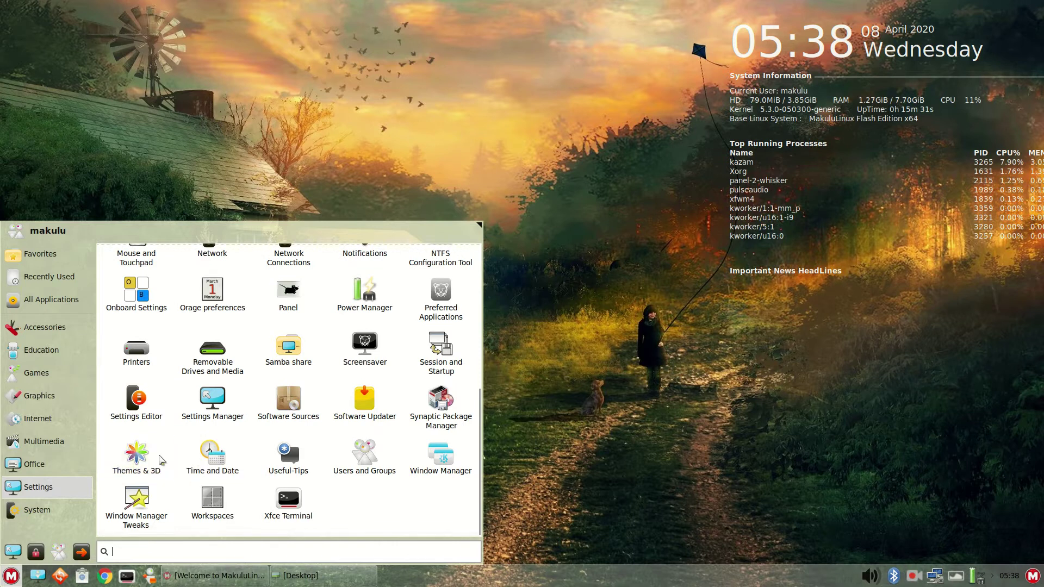
pyautogui.click(140, 463)
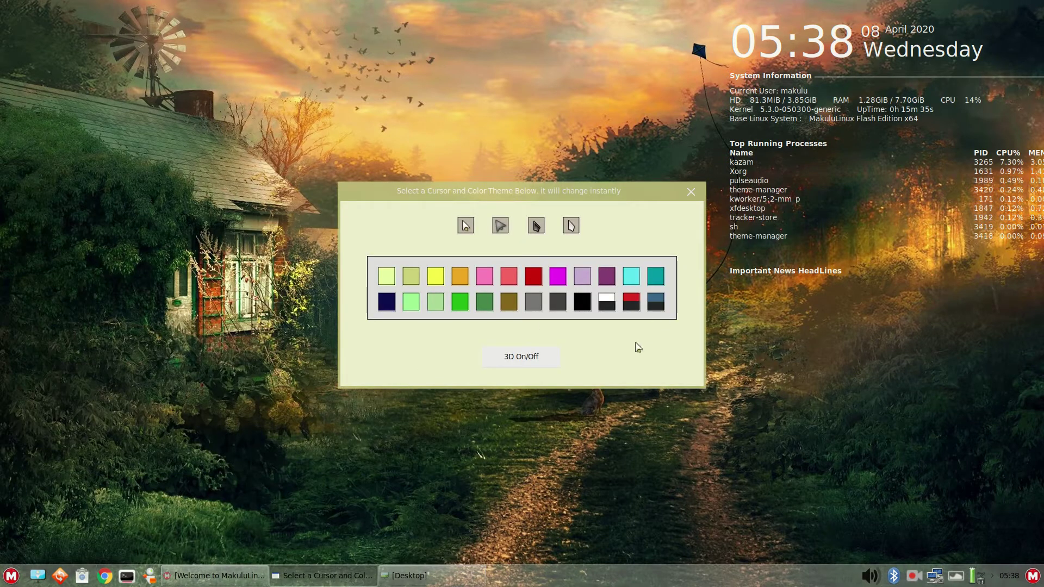
pyautogui.moveTo(548, 192); pyautogui.dragTo(419, 109)
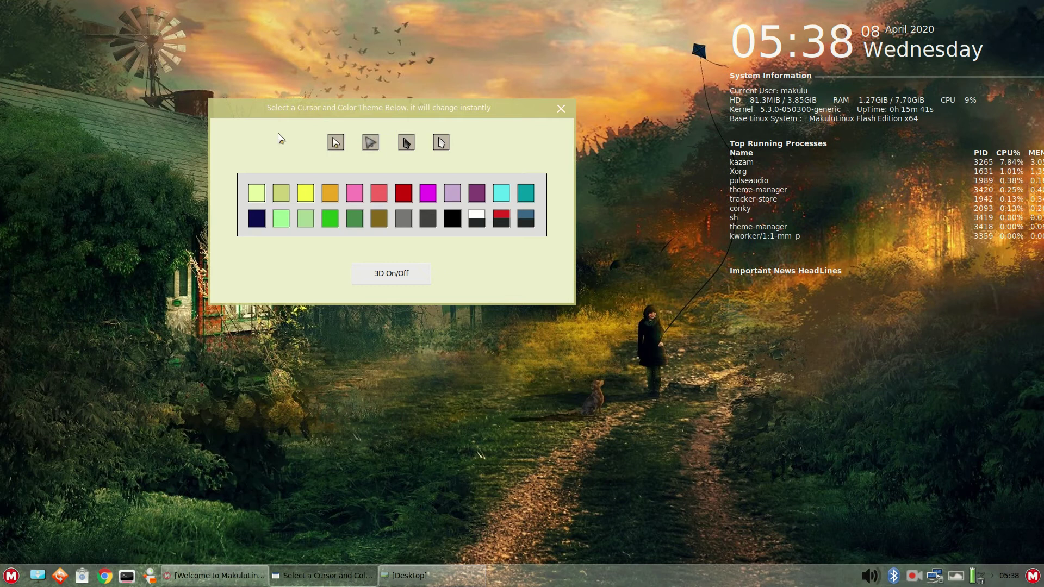
# - Locate the Themes & 3D entry among the Settings applications again to show where it is found
pyautogui.click(11, 576)
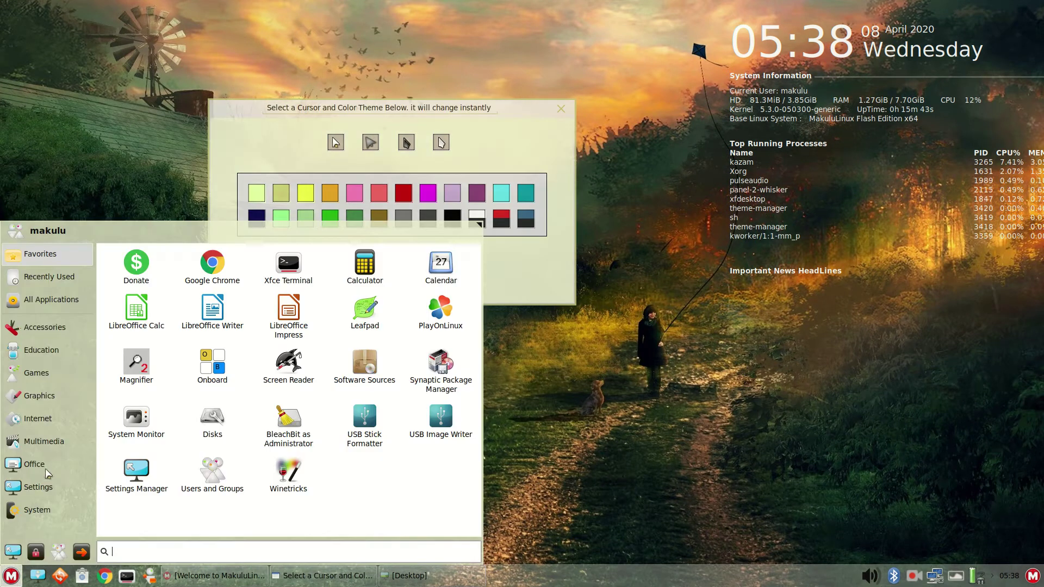
pyautogui.moveTo(32, 487)
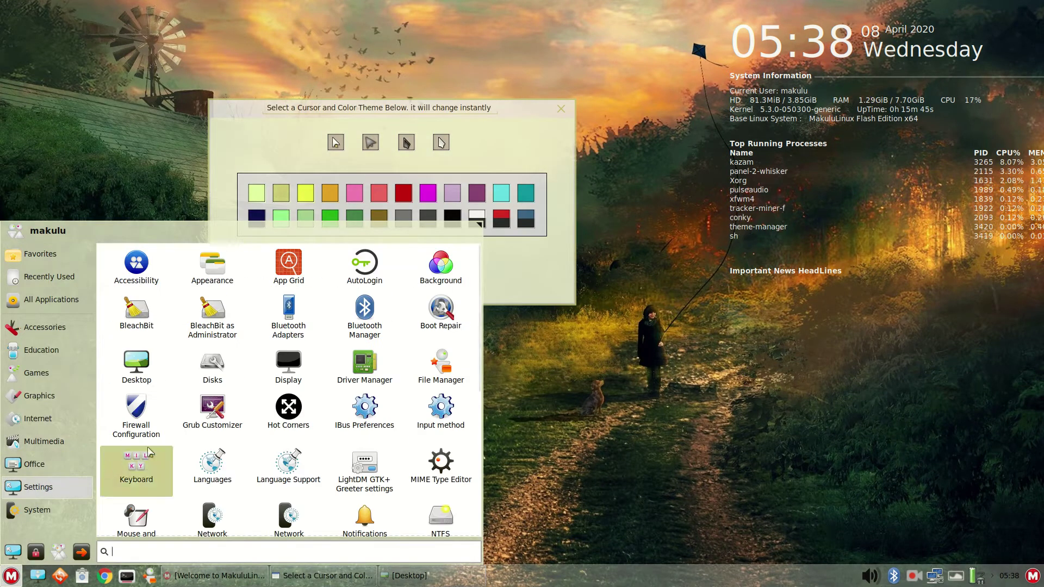
pyautogui.scroll(-4, 130, 461)
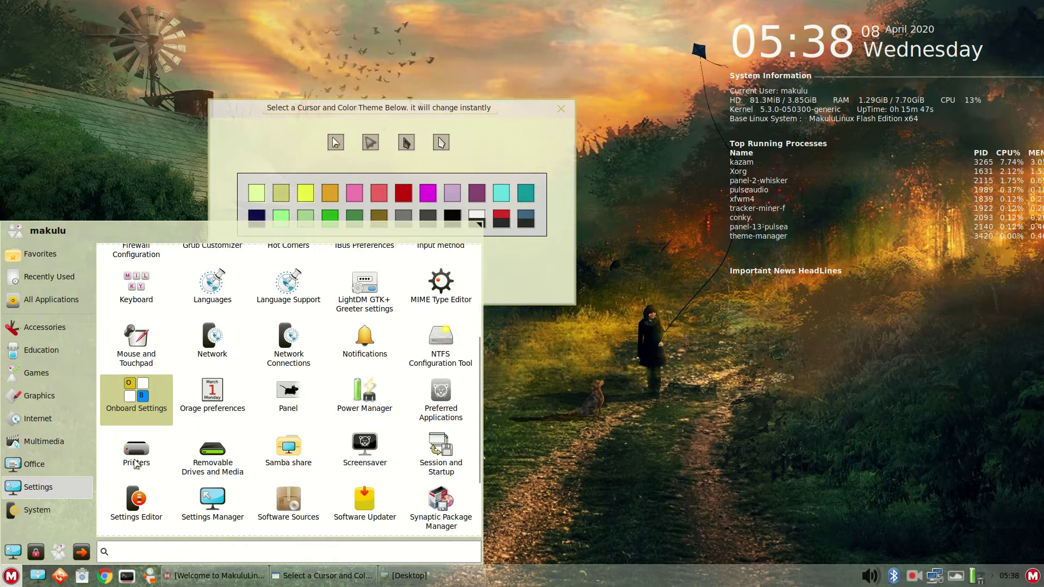
pyautogui.scroll(-3, 135, 463)
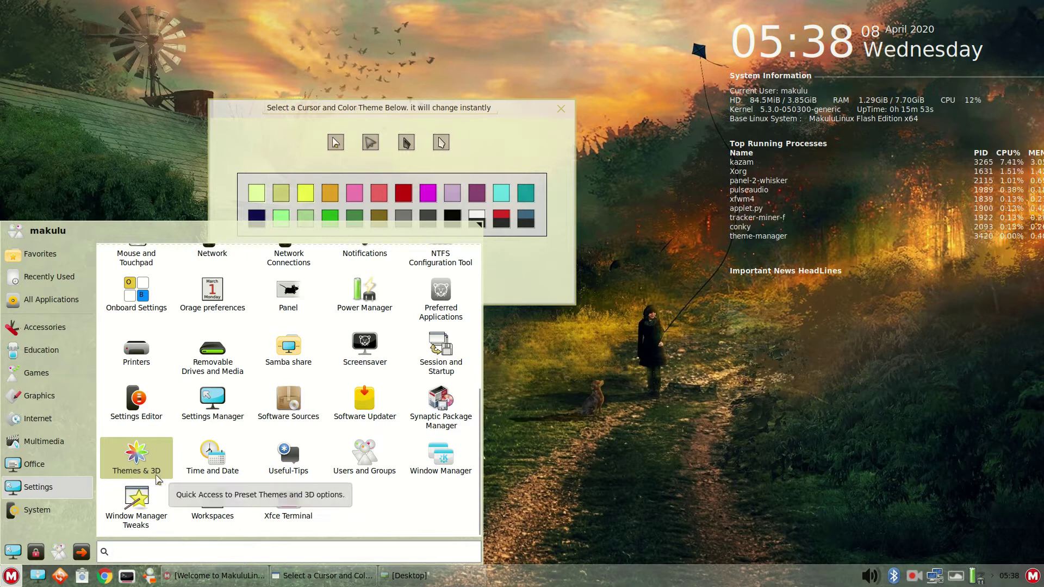
# - Return to the theme window and turn on the Compiz/Emerald 3D effects, accepting the question
pyautogui.click(452, 125)
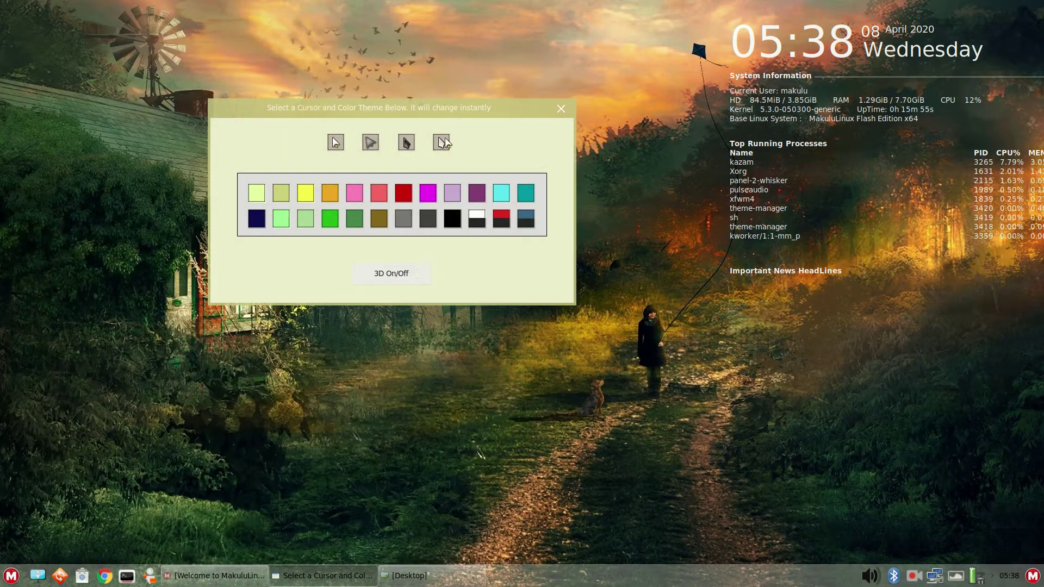
pyautogui.click(392, 275)
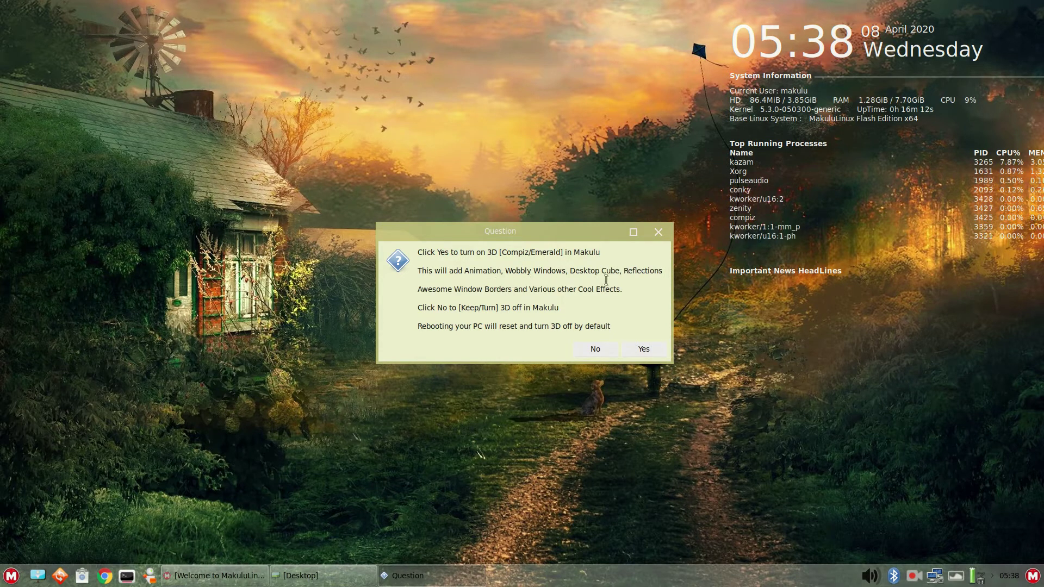
pyautogui.click(636, 350)
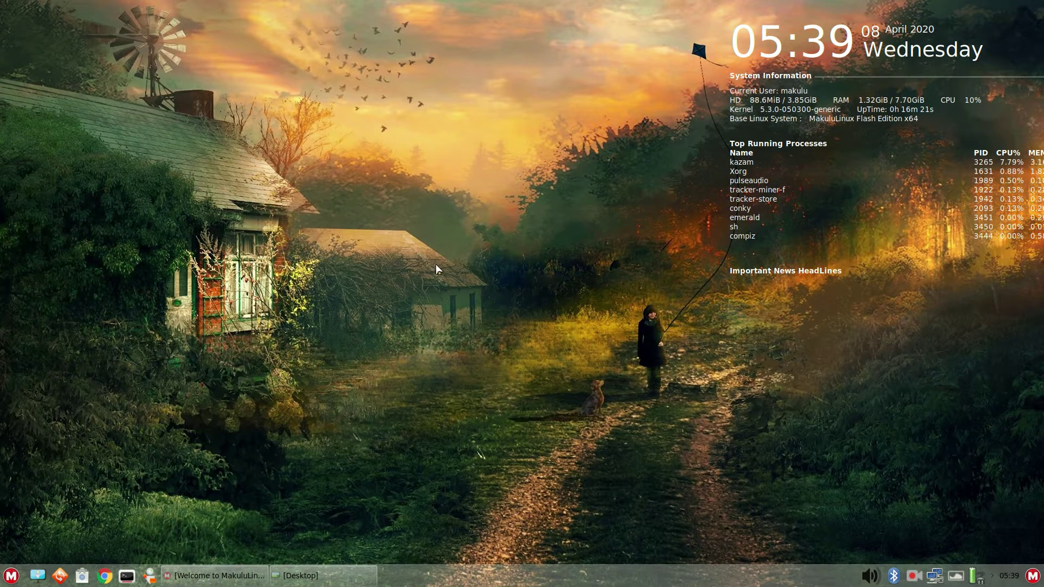
# - Restore the Welcome to MakuluLinux window, move, maximize and unmaximize it to try the window effects, and minimize it
pyautogui.click(214, 575)
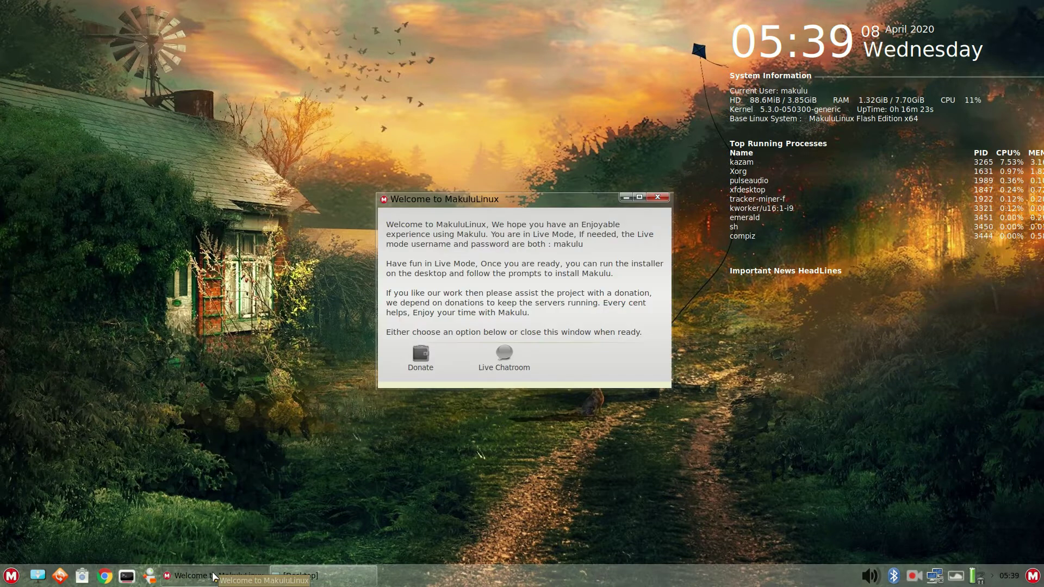
pyautogui.moveTo(550, 197); pyautogui.dragTo(491, 129)
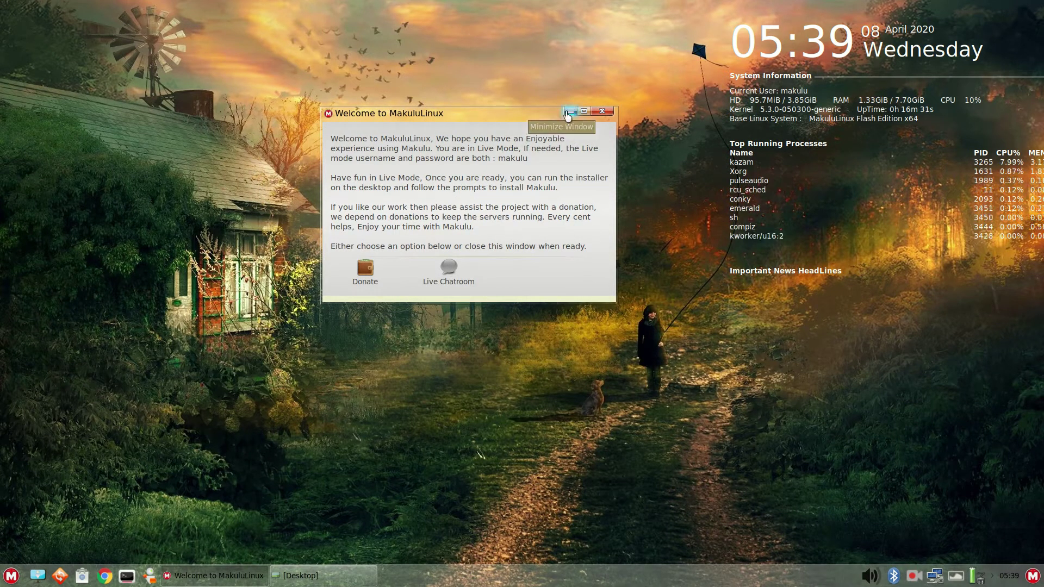
pyautogui.click(584, 112)
pyautogui.moveTo(913, 12); pyautogui.dragTo(416, 235)
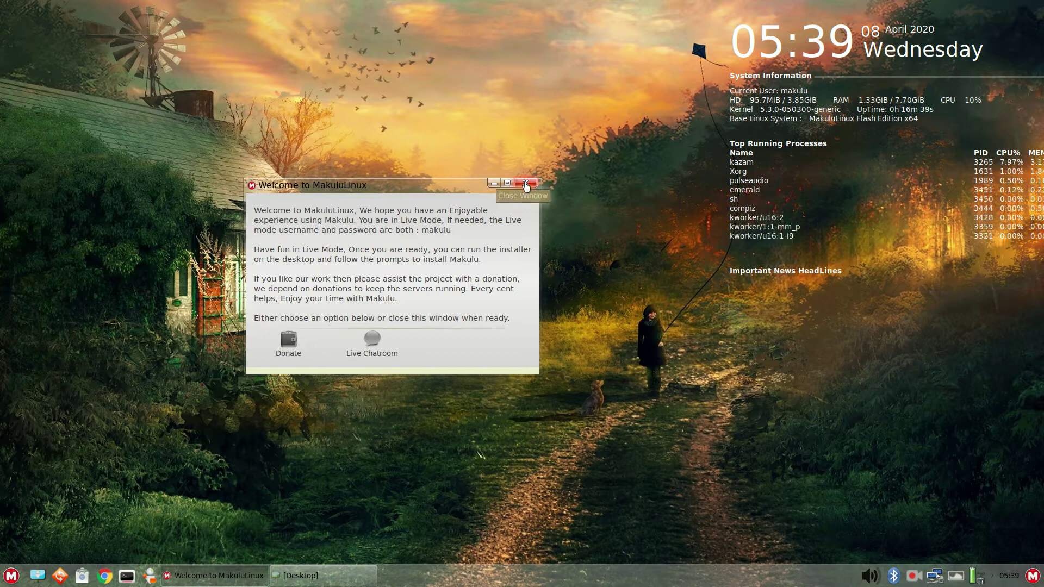
pyautogui.click(493, 184)
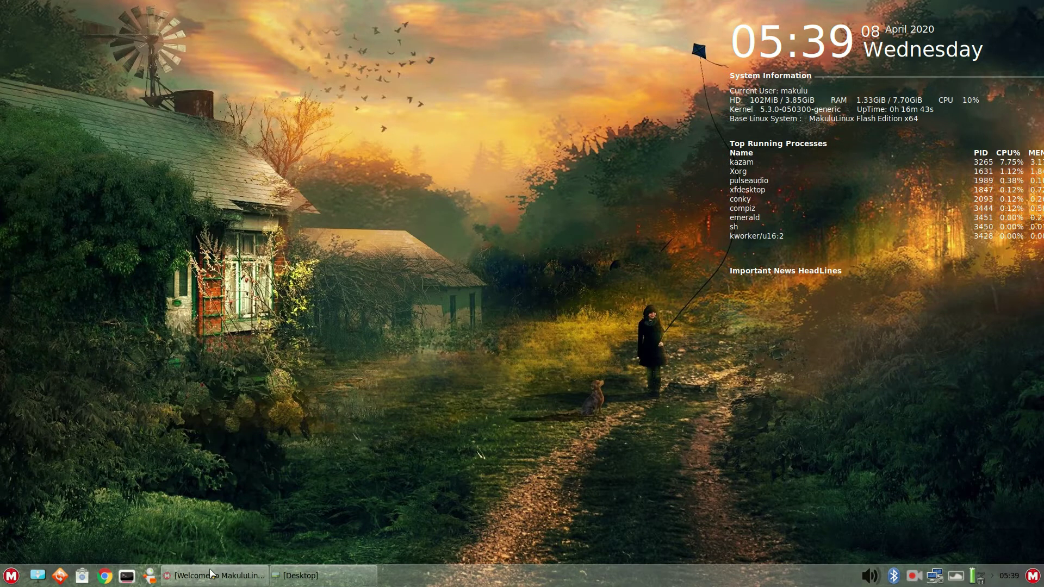
# - Repeatedly restore and minimize the Desktop and Welcome to MakuluLinux windows to examine the 3D window animations
pyautogui.click(292, 581)
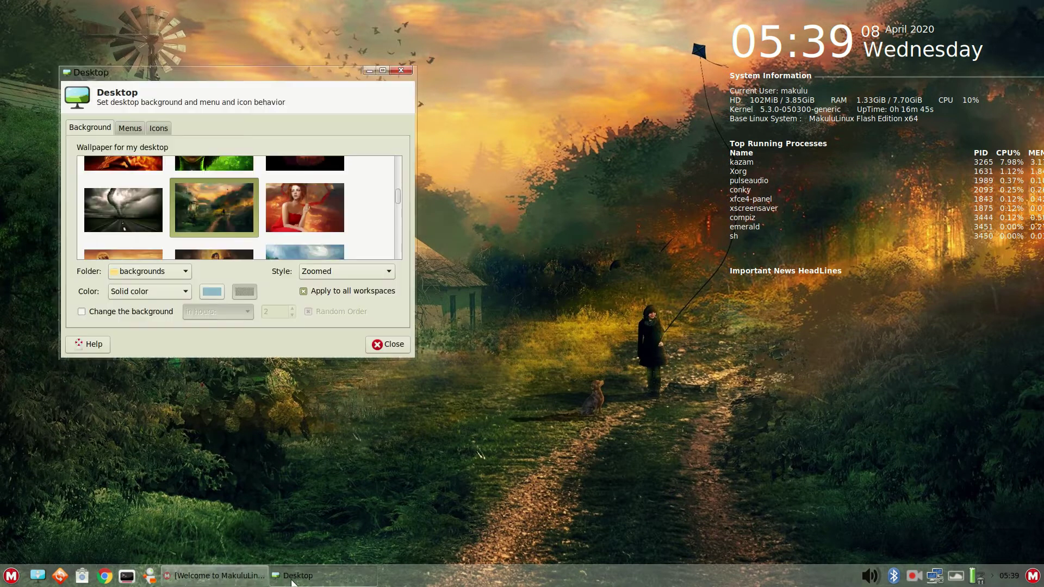
pyautogui.click(292, 581)
pyautogui.click(292, 581)
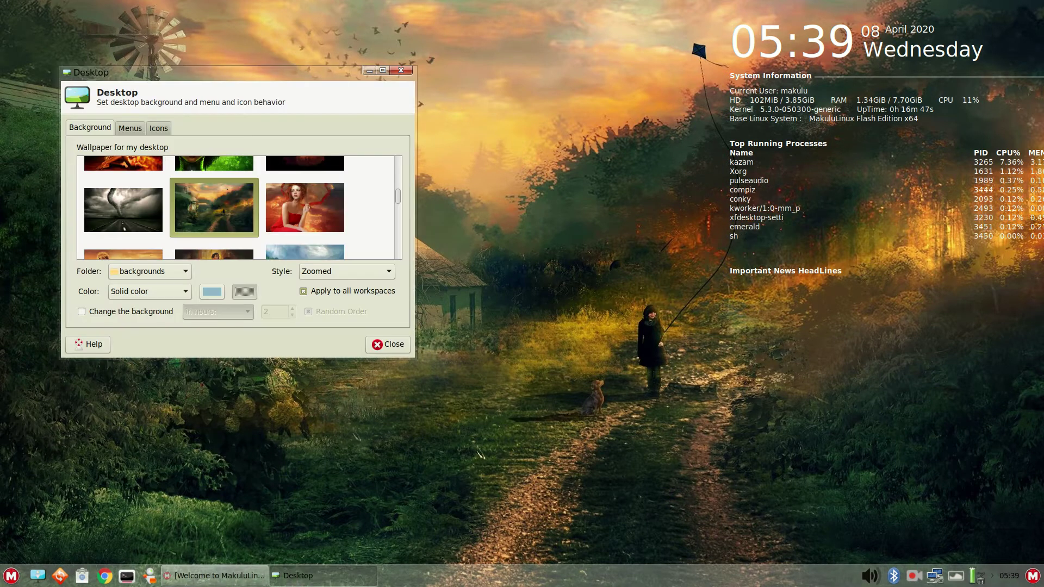
pyautogui.click(228, 582)
pyautogui.click(227, 582)
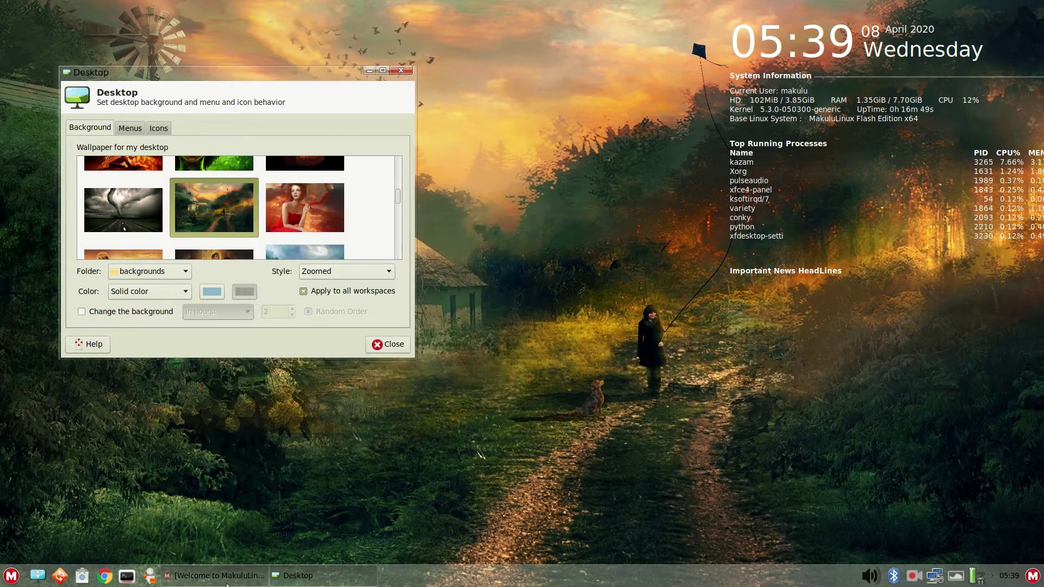
pyautogui.click(228, 582)
pyautogui.click(227, 582)
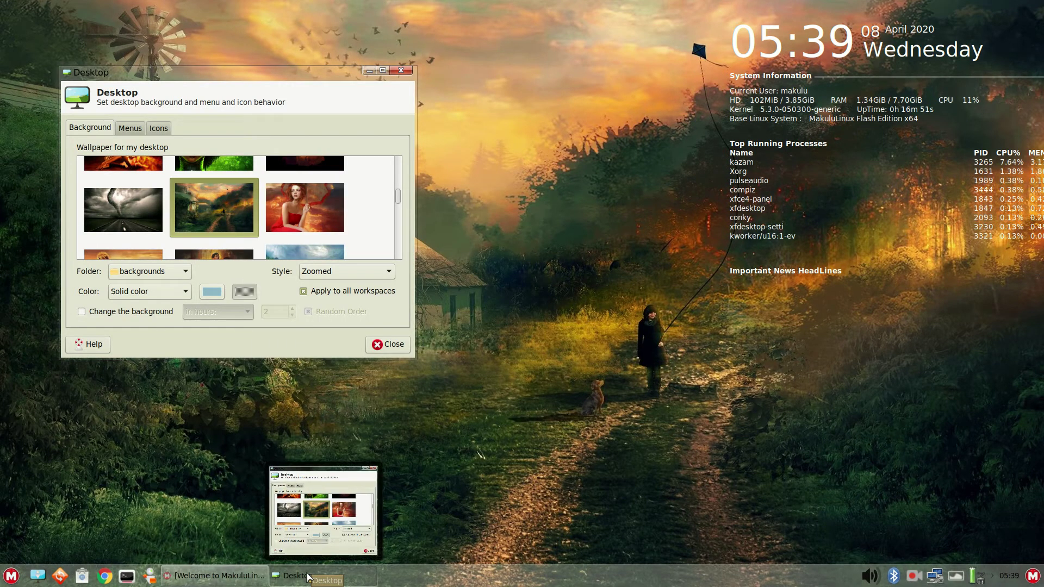
pyautogui.click(308, 577)
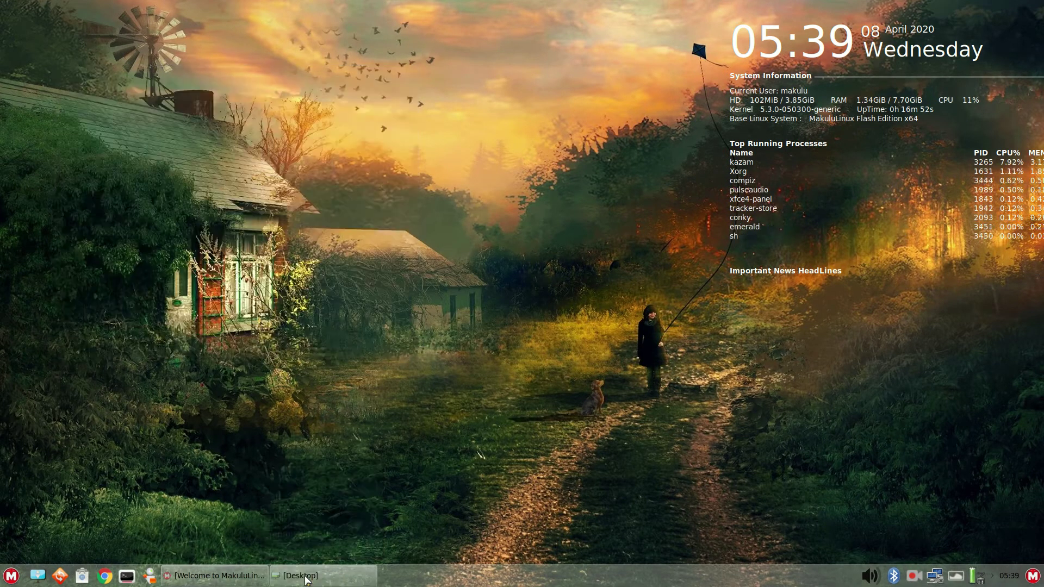
pyautogui.click(237, 581)
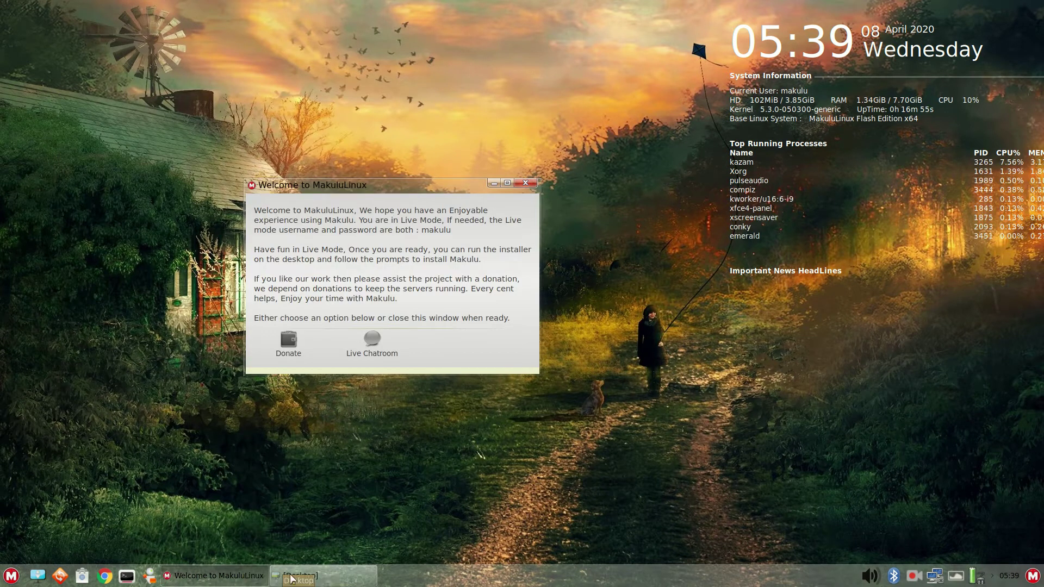
pyautogui.click(292, 581)
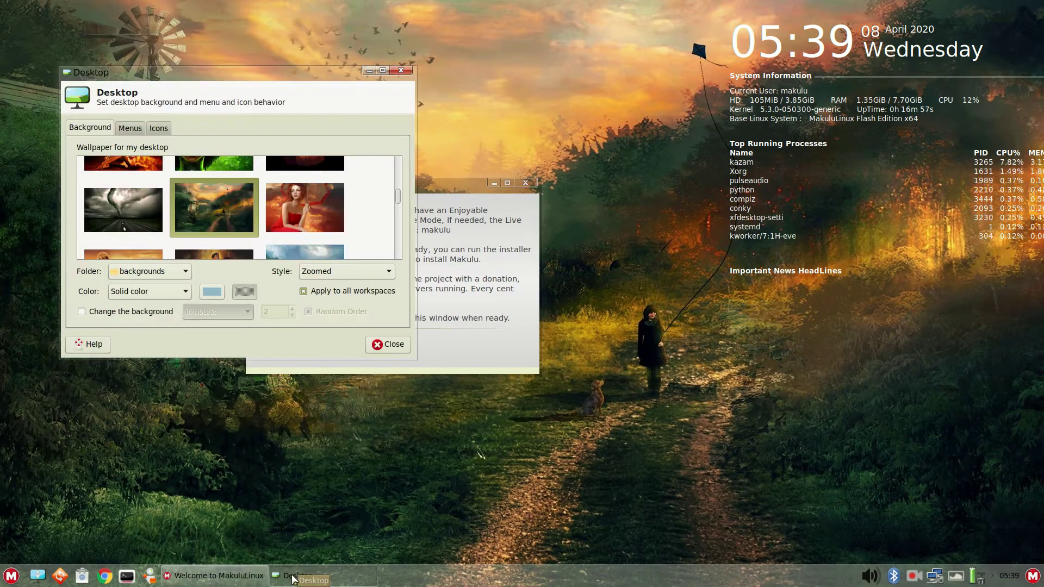
pyautogui.click(292, 581)
# - Open the Settings Manager from the favorite applications
pyautogui.click(12, 576)
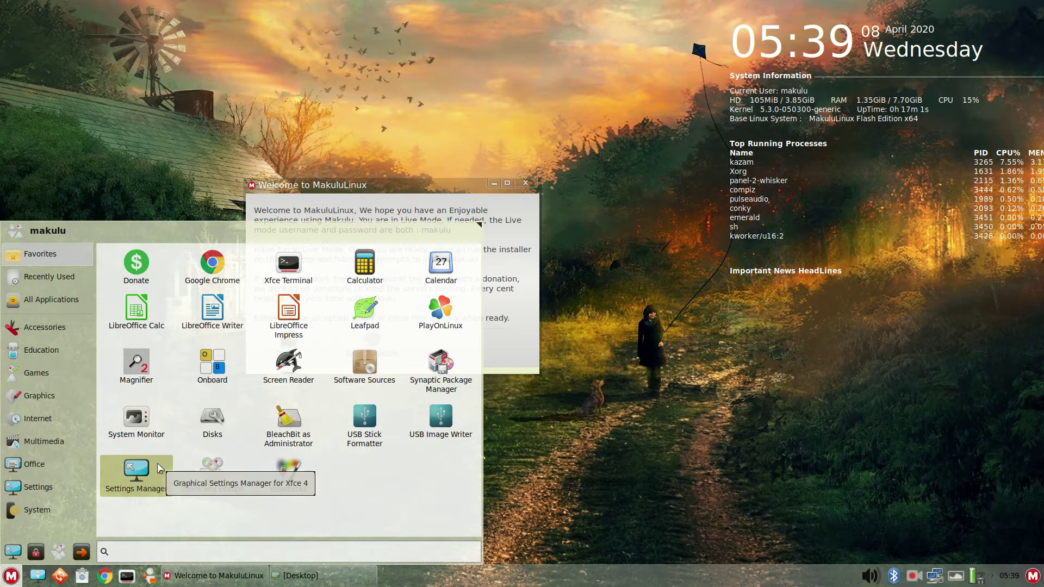
pyautogui.click(145, 471)
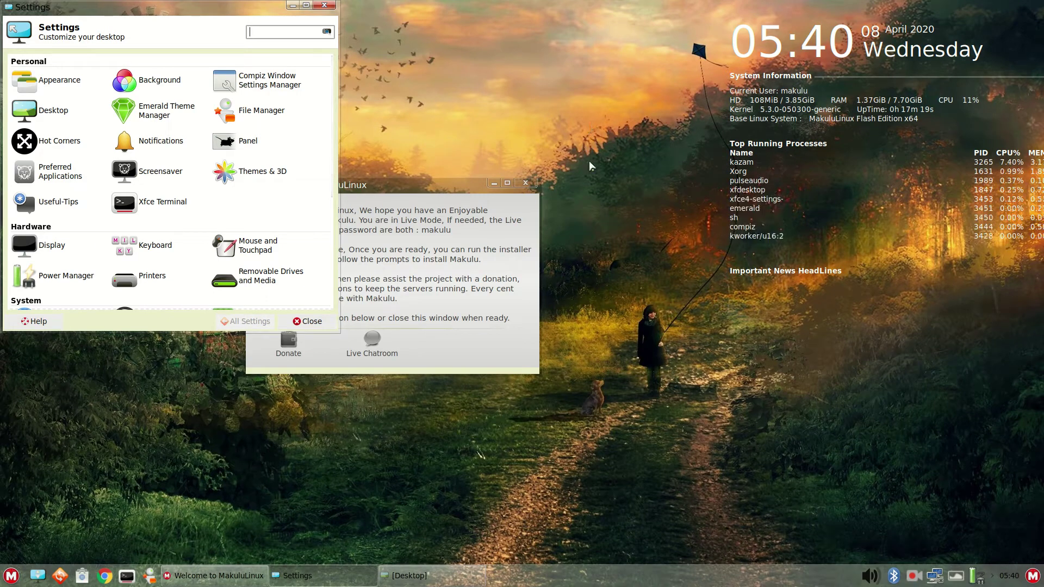
# - Rotate the desktop cube back and forth between neighbouring workspaces to examine the 3D transition
pyautogui.hotkey('ctrl', 'alt', 'Right')
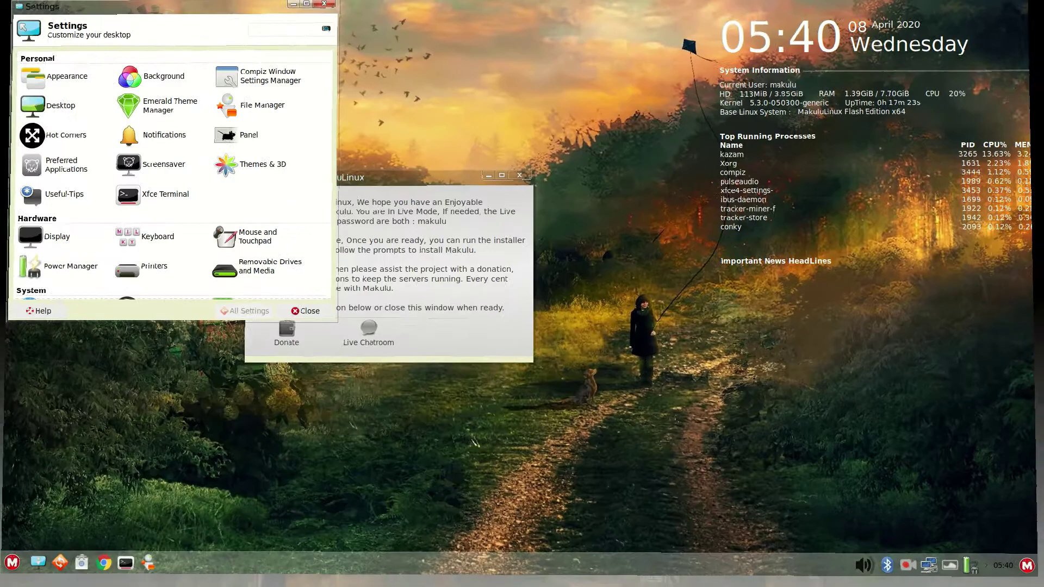
pyautogui.hotkey('ctrl', 'alt', 'Left')
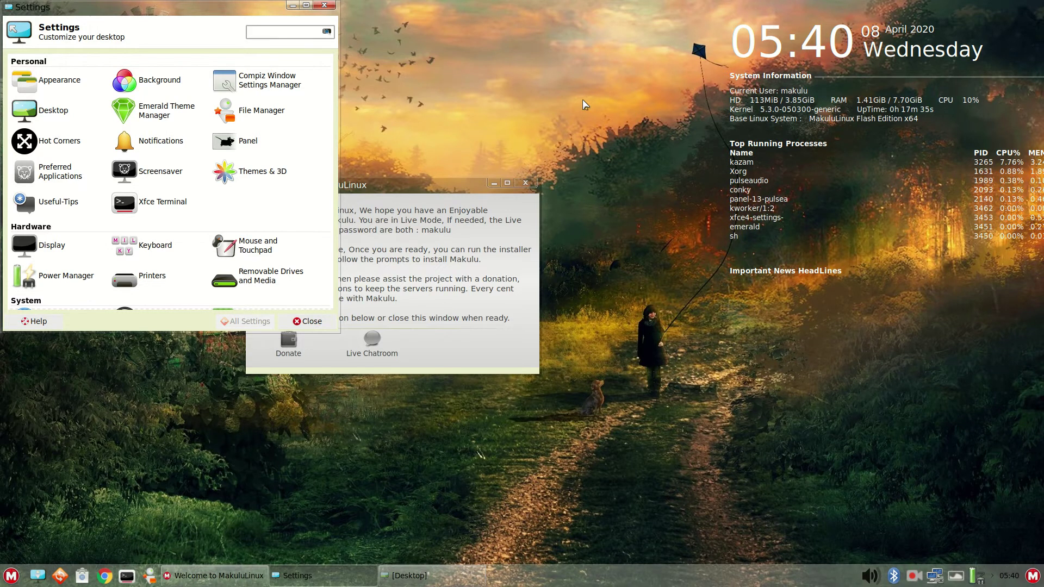
pyautogui.hotkey('ctrl', 'alt', 'Right')
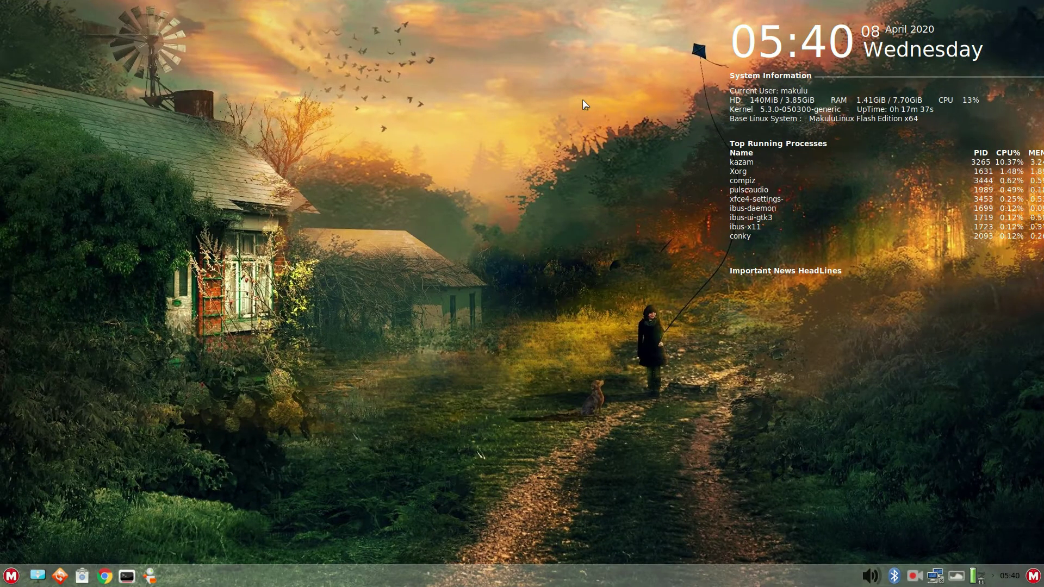
pyautogui.hotkey('ctrl', 'alt', 'Right')
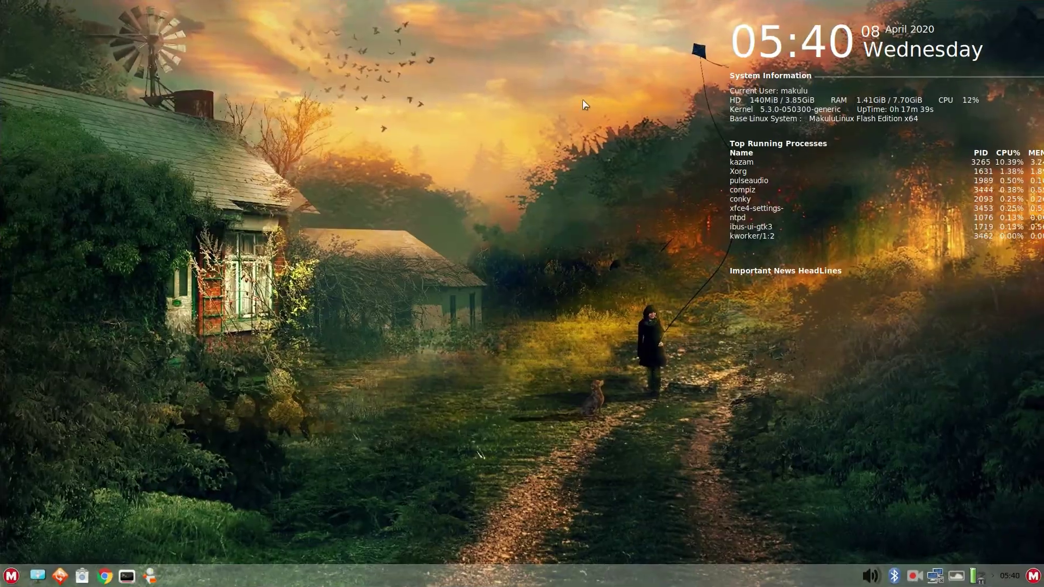
pyautogui.hotkey('ctrl', 'alt', 'Left')
pyautogui.hotkey('ctrl', 'alt', 'Right')
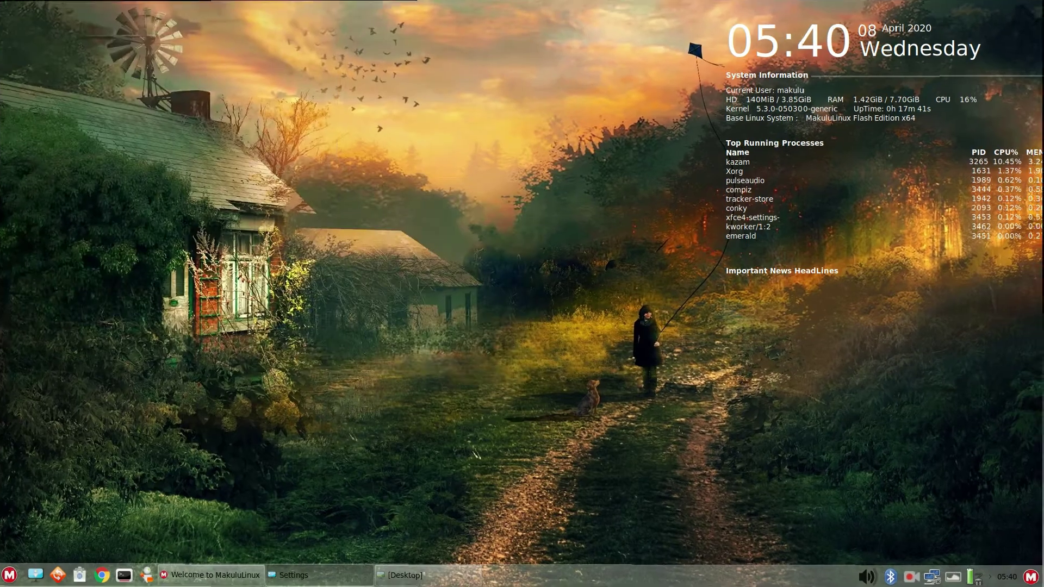
# - Continue turning the desktop cube in both directions through the populated and empty workspaces, ending on an empty one
pyautogui.hotkey('ctrl', 'alt', 'Left')
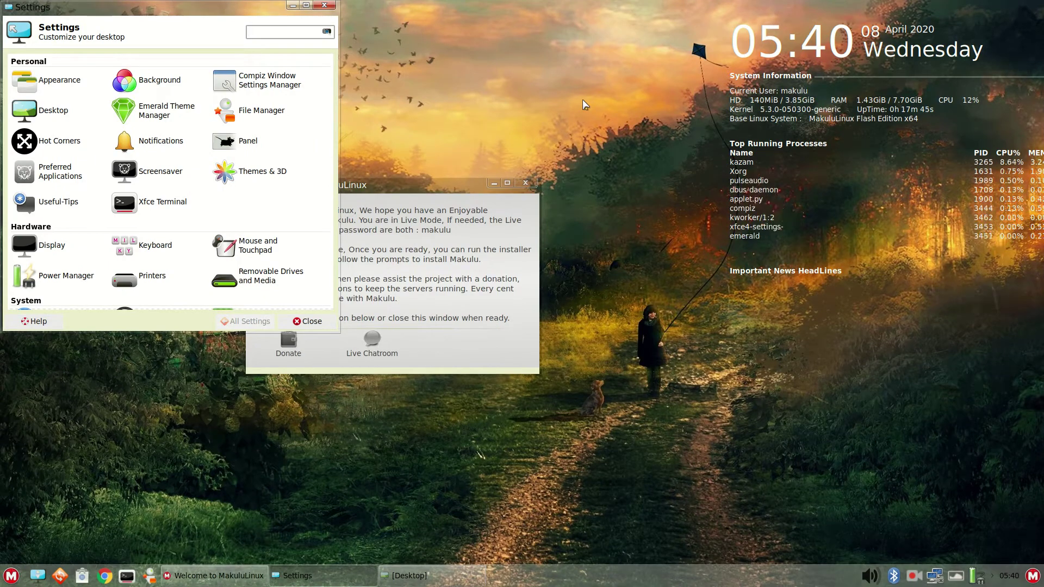
pyautogui.hotkey('ctrl', 'alt', 'Left')
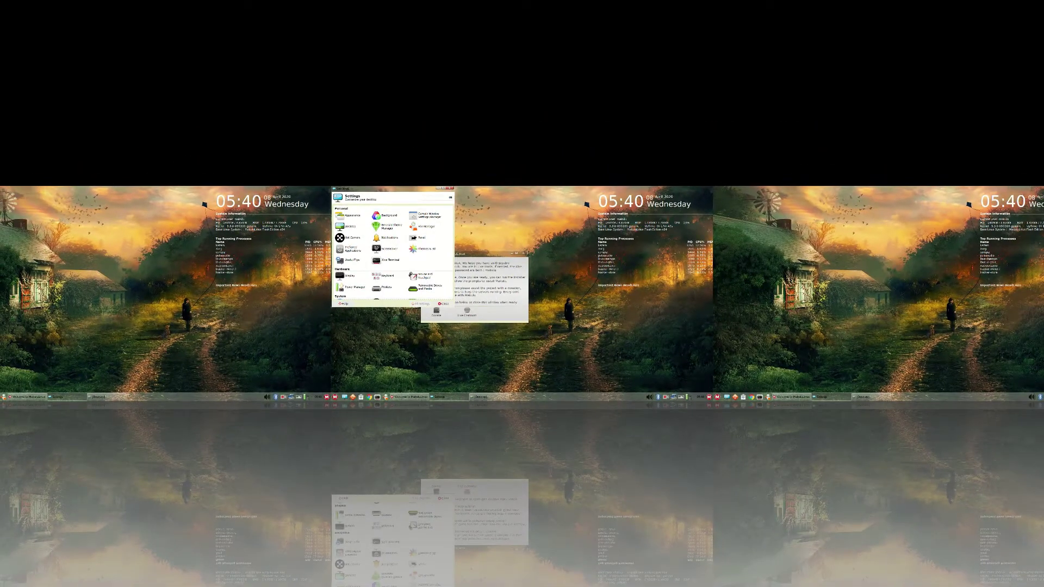
pyautogui.hotkey('ctrl', 'alt', 'Right')
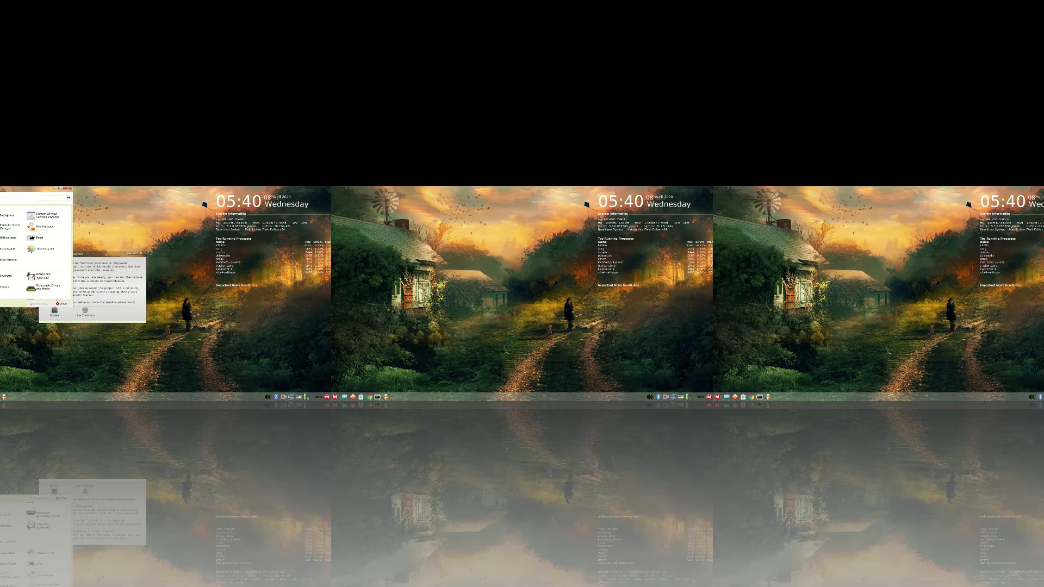
pyautogui.hotkey('ctrl', 'alt', 'Right')
pyautogui.hotkey('ctrl', 'alt', 'Right')
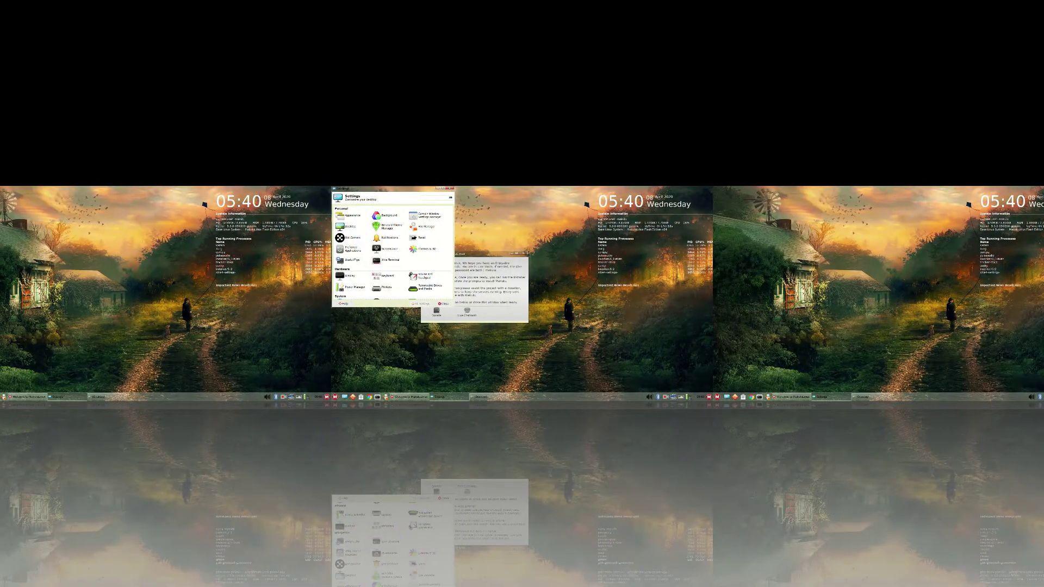
pyautogui.hotkey('ctrl', 'alt', 'Left')
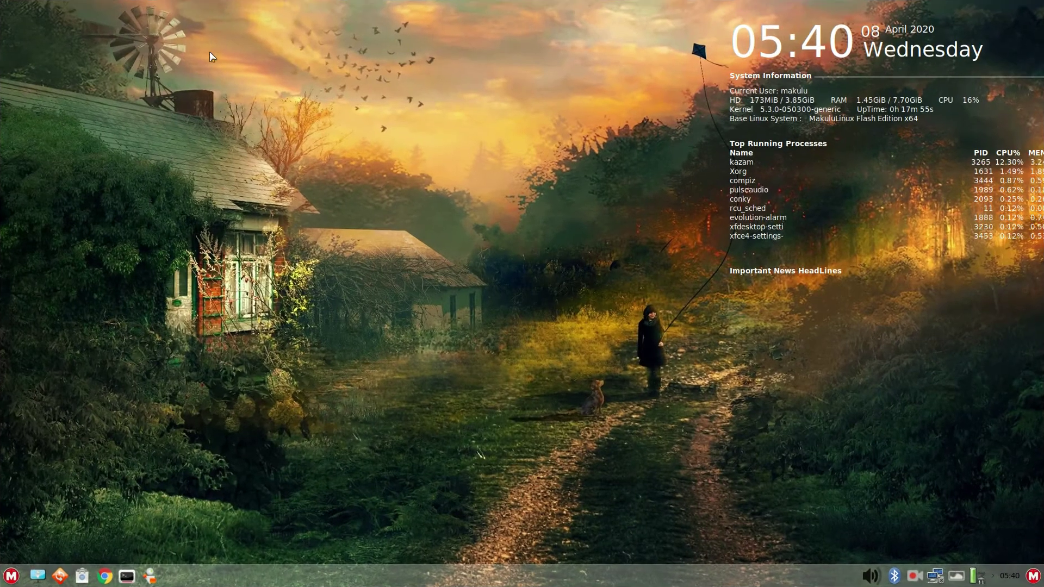
# - Browse the installed programs in the Graphics and Games application categories
pyautogui.rightClick(207, 73)
pyautogui.click(173, 396)
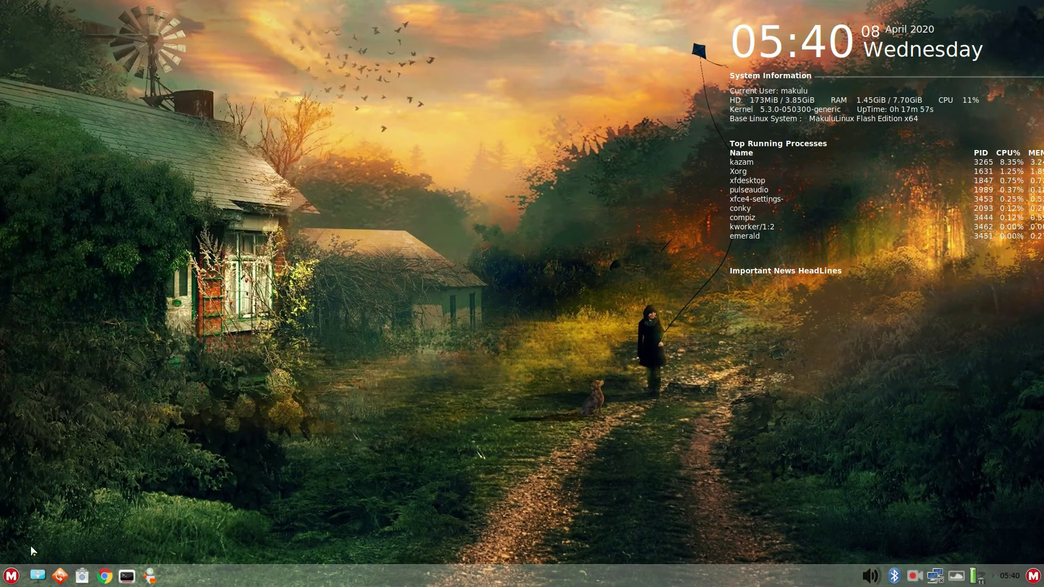
pyautogui.click(11, 575)
pyautogui.click(40, 396)
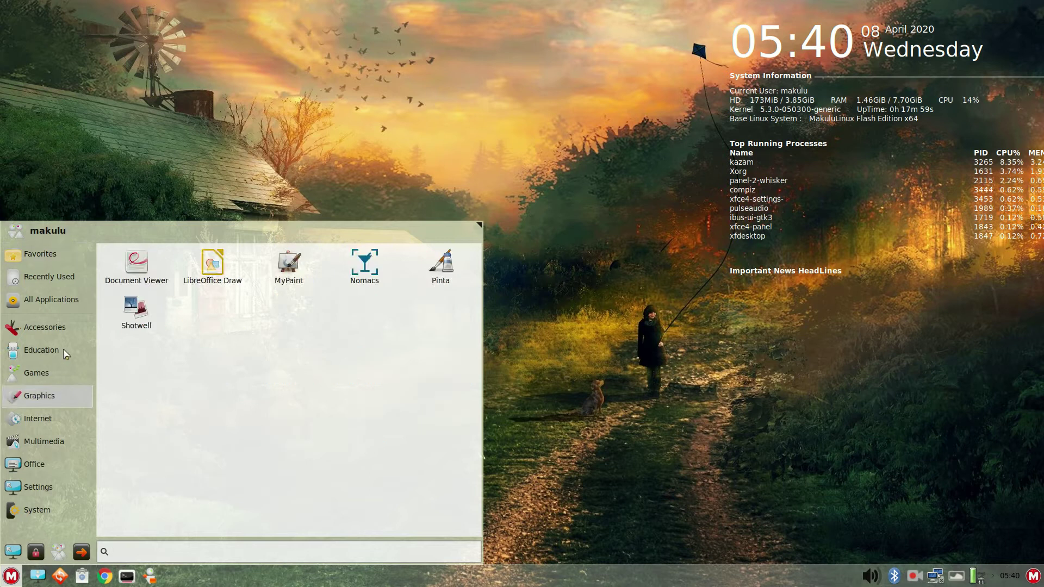
pyautogui.click(64, 354)
pyautogui.click(48, 397)
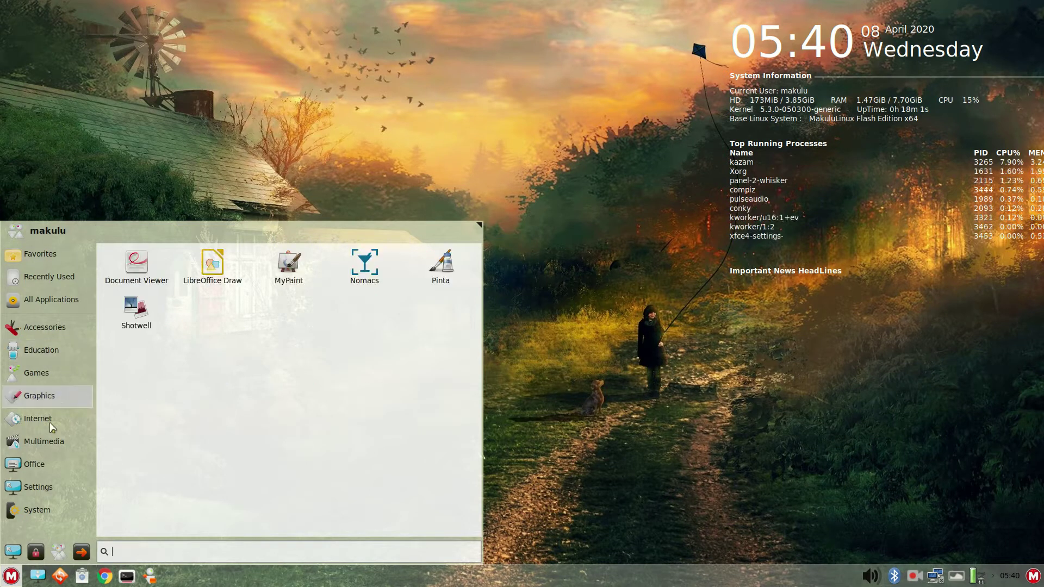
pyautogui.click(46, 374)
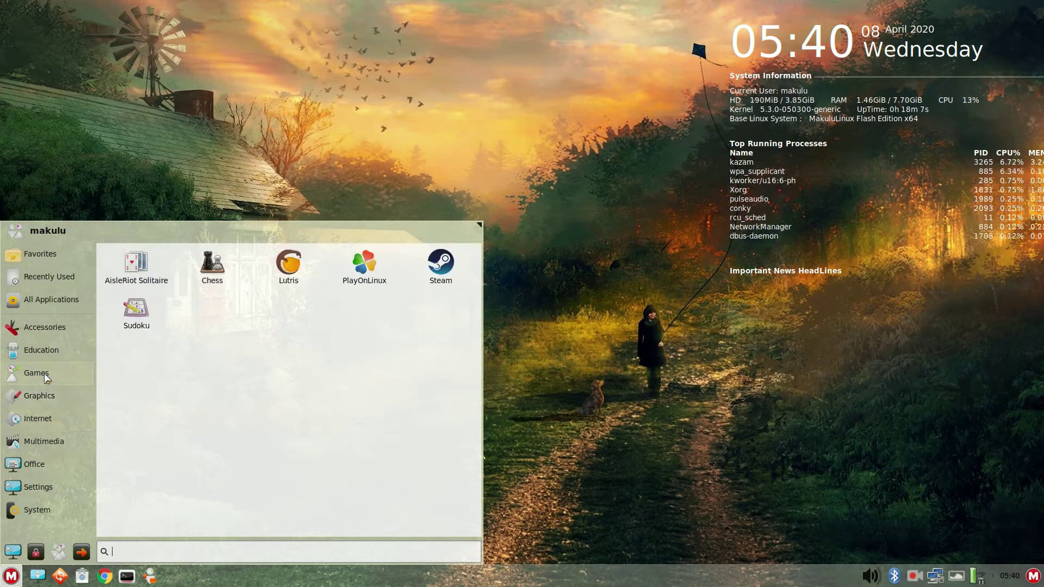
# - Launch AisleRiot Solitaire, enlarge the Klondike window and move it away from the screen corner
pyautogui.click(136, 266)
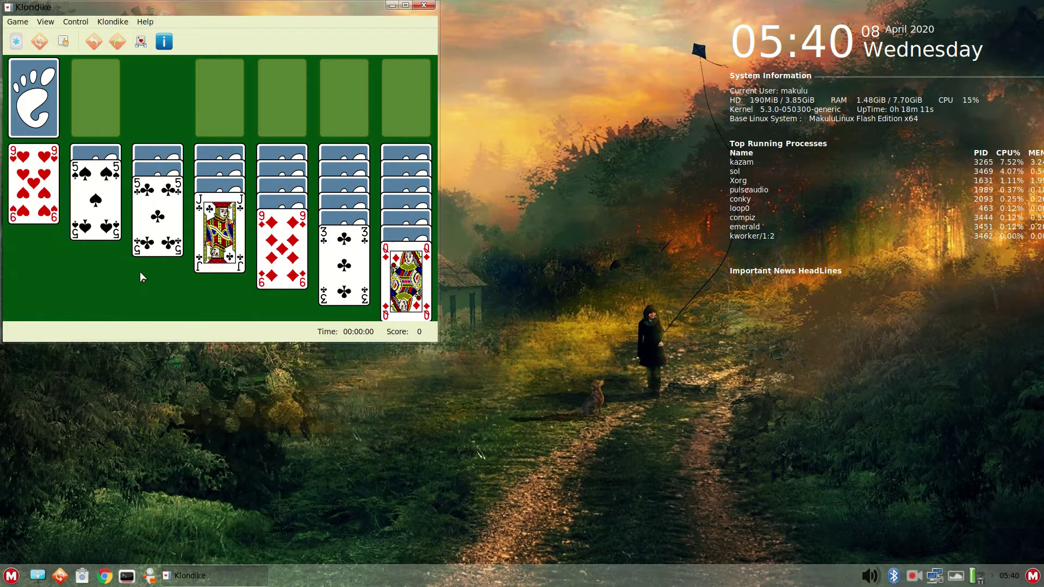
pyautogui.moveTo(438, 341); pyautogui.dragTo(738, 466)
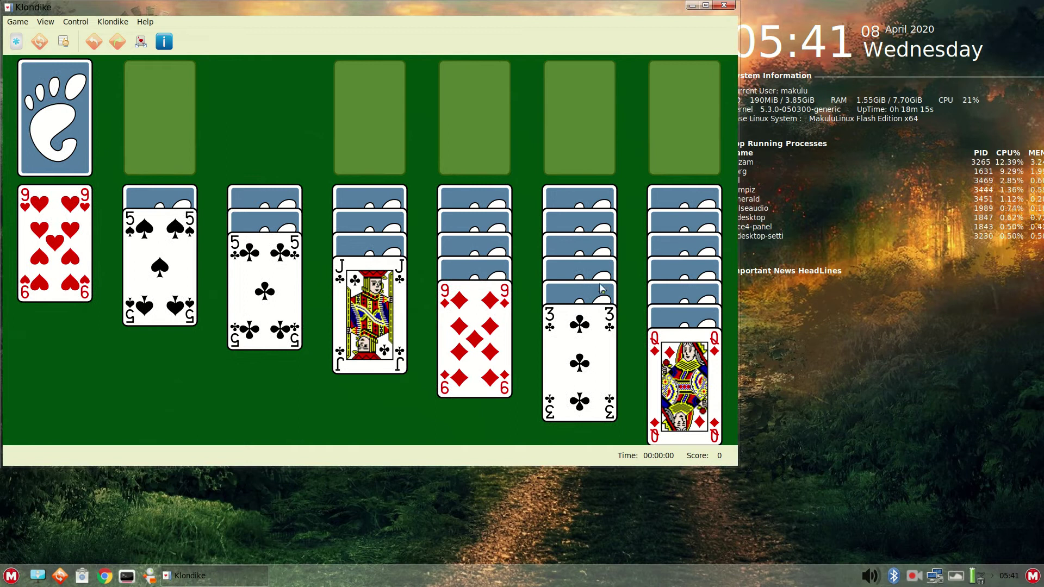
pyautogui.moveTo(348, 8); pyautogui.dragTo(430, 39)
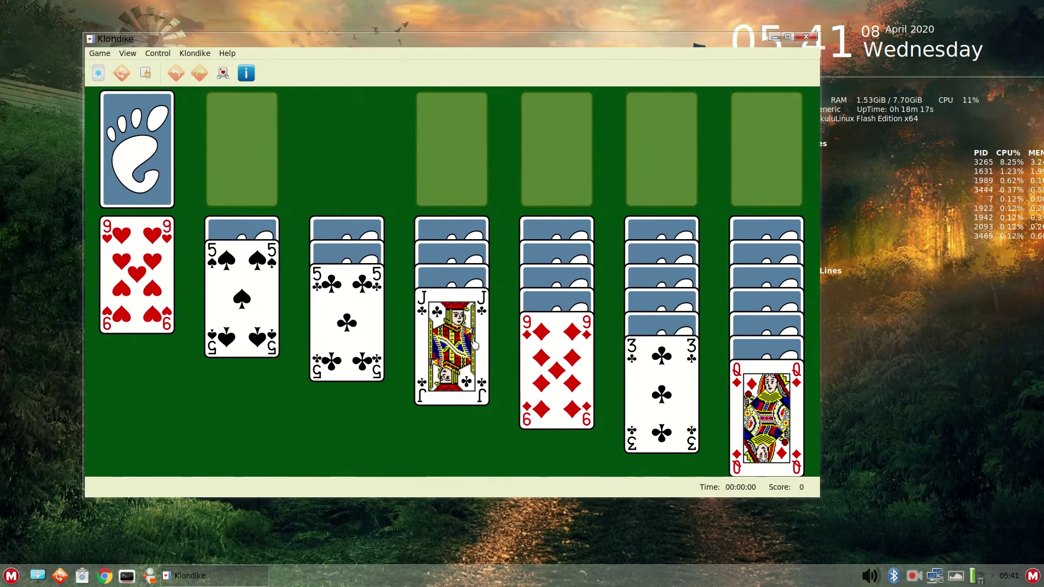
# - Rotate the cube to the Settings workspace and back to Klondike, and place the jack of clubs on the queen of diamonds
pyautogui.press('alt')
pyautogui.hotkey('ctrl', 'alt', 'Left')
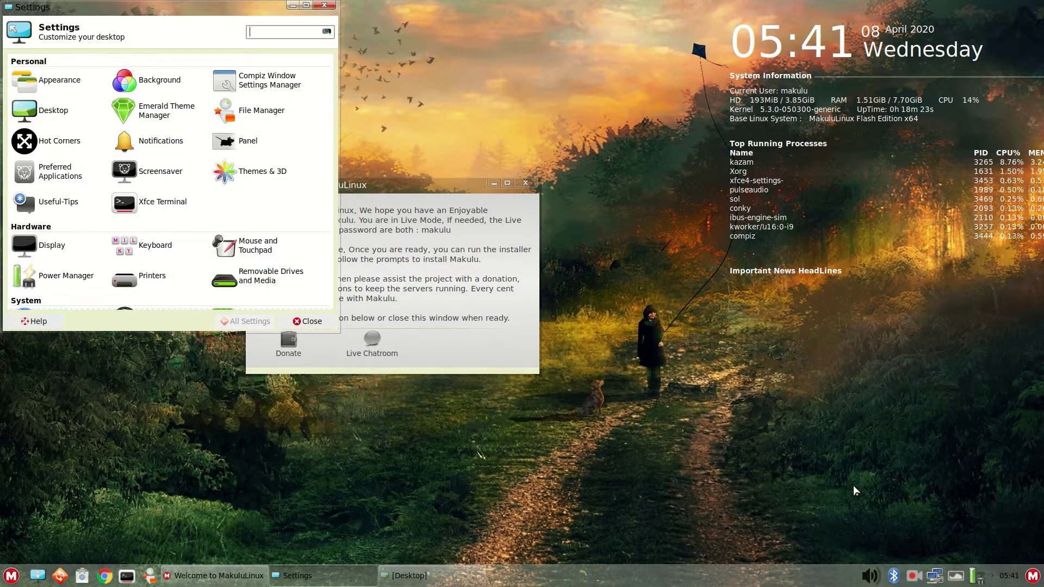
pyautogui.hotkey('ctrl', 'alt', 'Right')
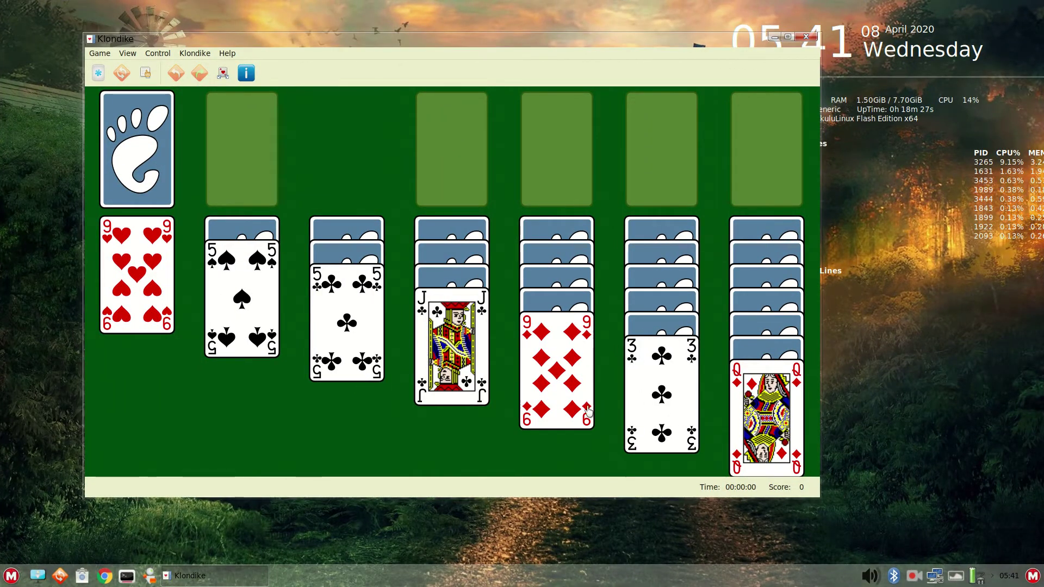
pyautogui.moveTo(460, 326); pyautogui.dragTo(774, 394)
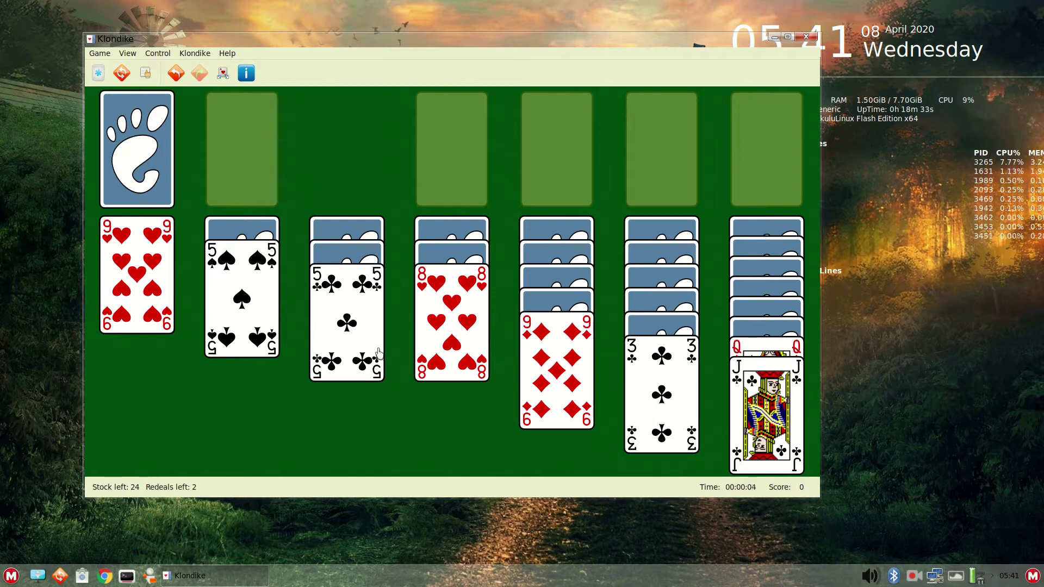
# - Return to the workspace with the Settings window and move the Welcome to MakuluLinux window beside it
pyautogui.hotkey('alt', 'F4')
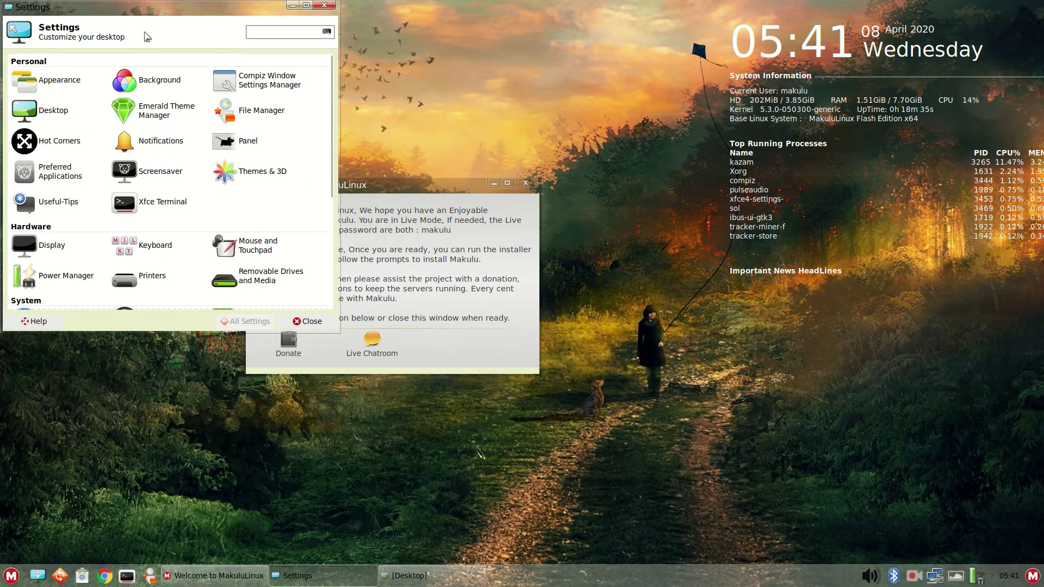
pyautogui.moveTo(408, 193); pyautogui.dragTo(522, 86)
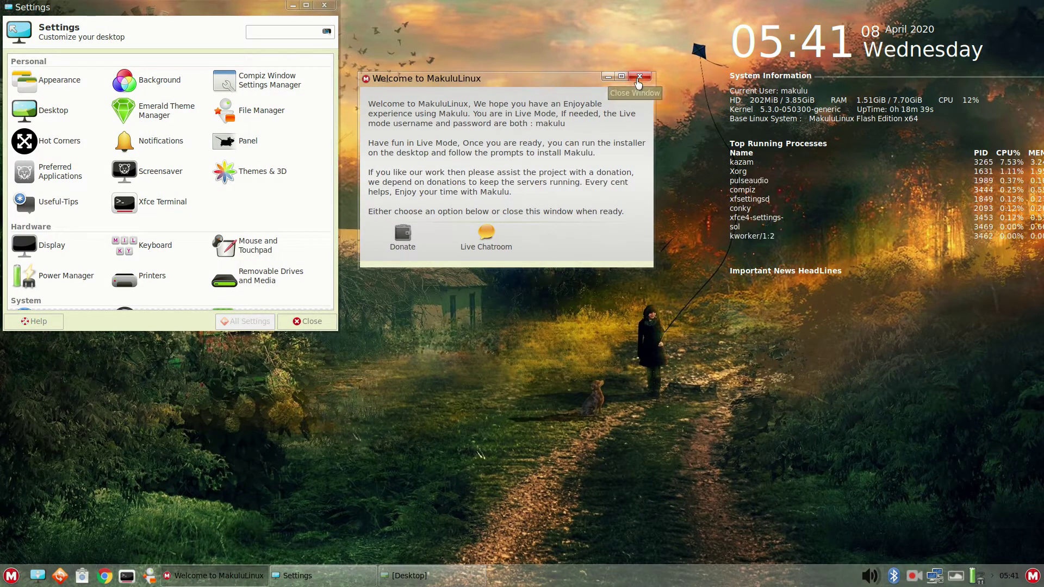
# - Enable the Negative plugin in the Compiz Window Settings Manager and open its options
pyautogui.click(227, 87)
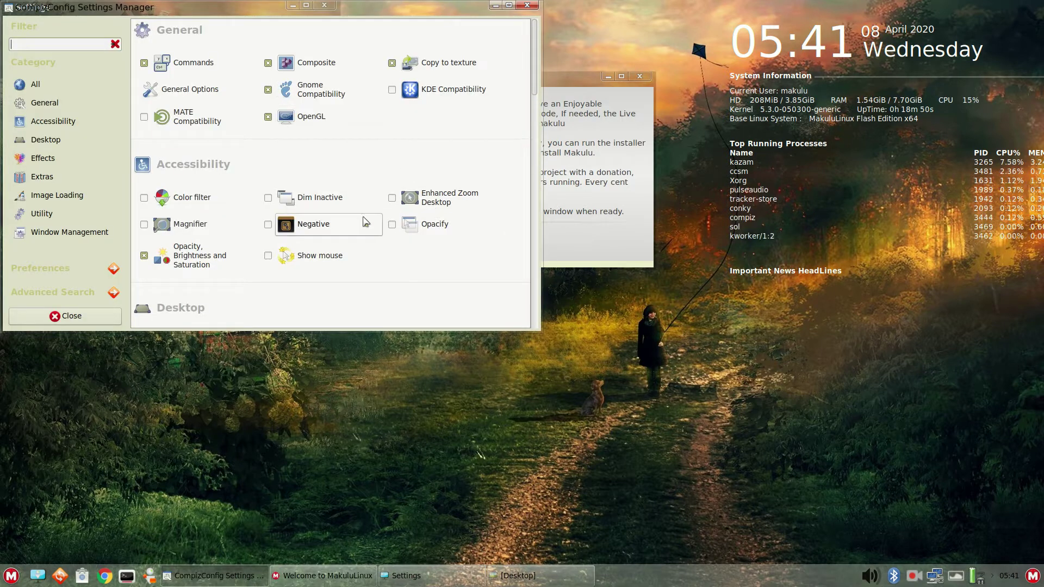
pyautogui.scroll(-1, 335, 223)
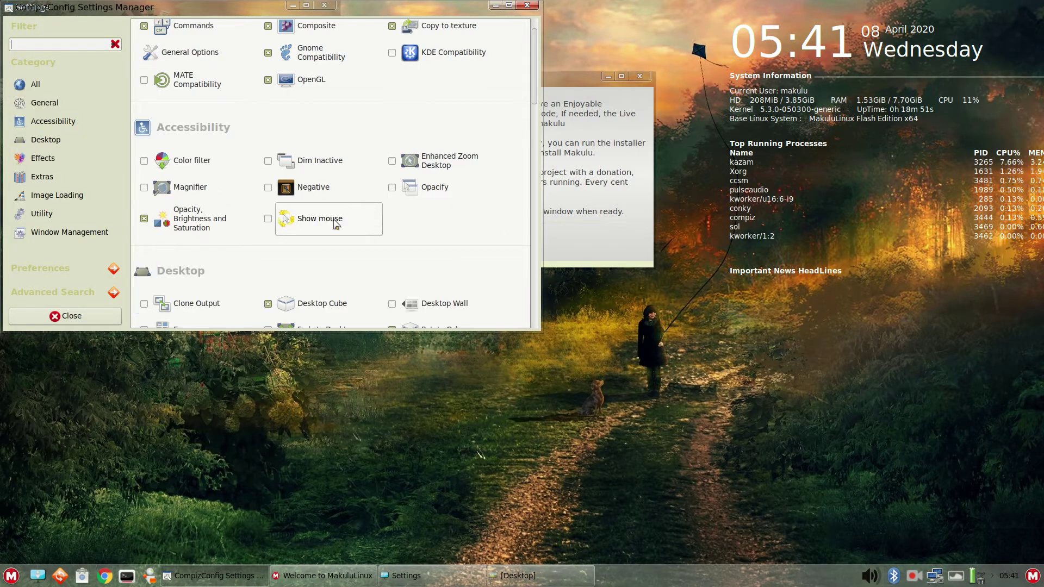
pyautogui.click(269, 191)
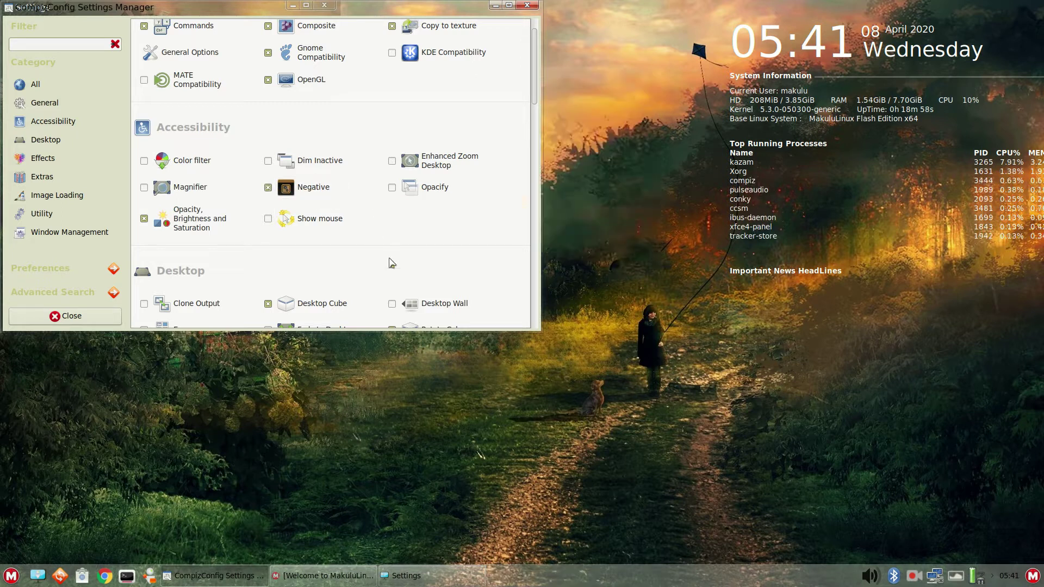
pyautogui.click(325, 188)
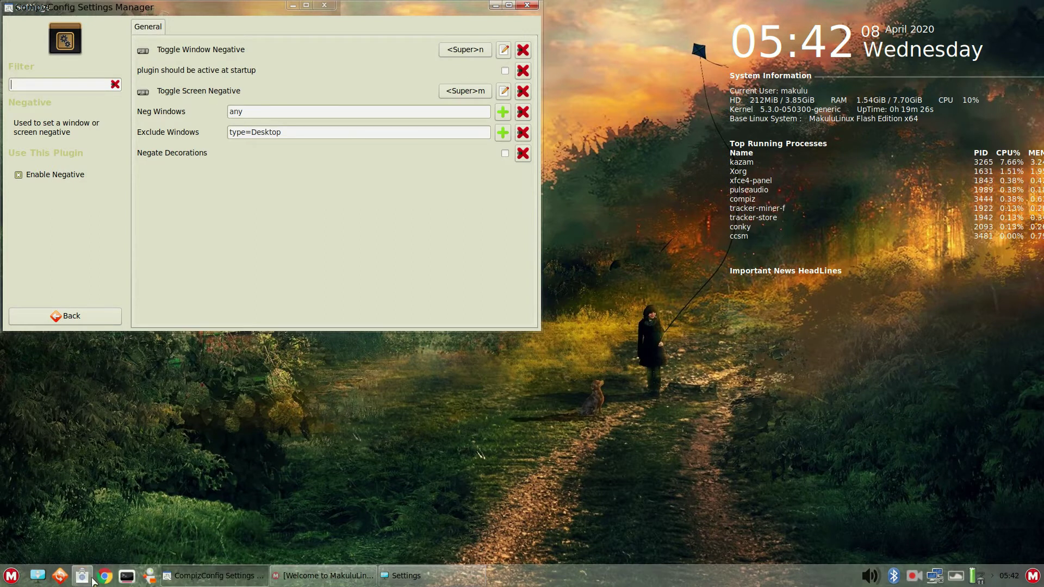
# - Create an empty file named tekst.txt in the home folder, and open it in the text editor in a repositioned window
pyautogui.click(147, 578)
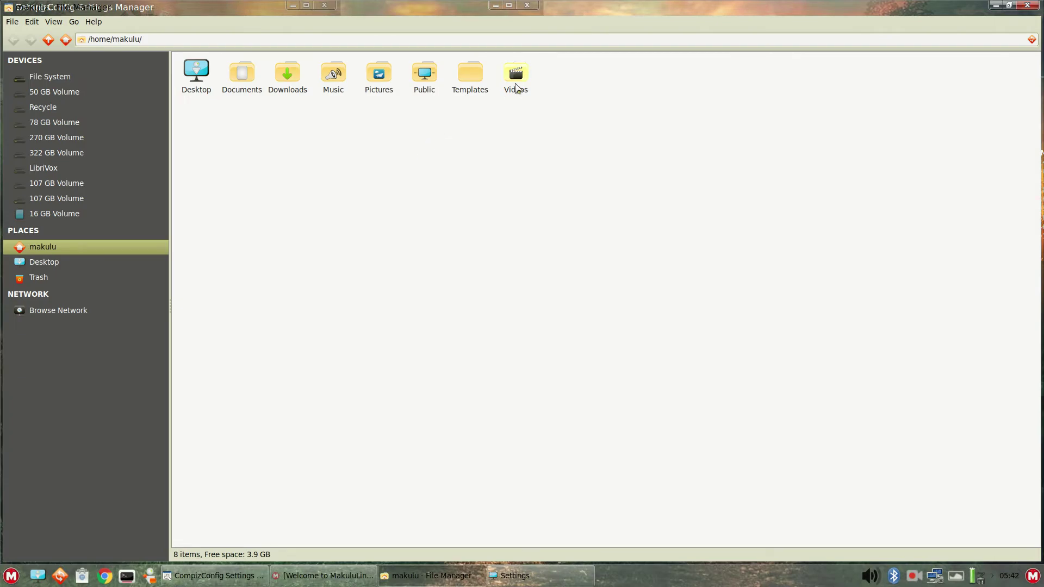
pyautogui.rightClick(458, 180)
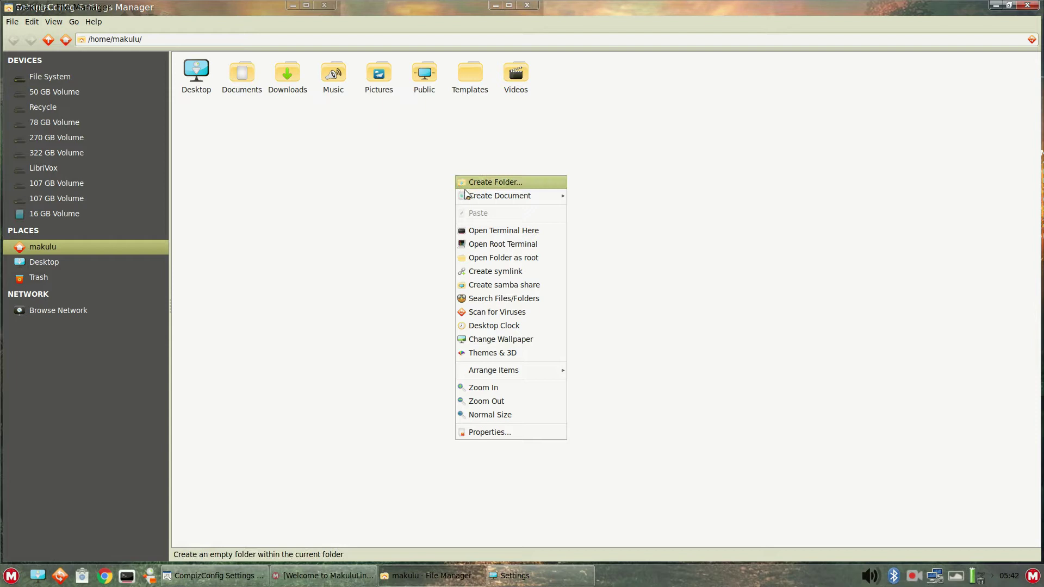
pyautogui.moveTo(474, 199)
pyautogui.click(577, 213)
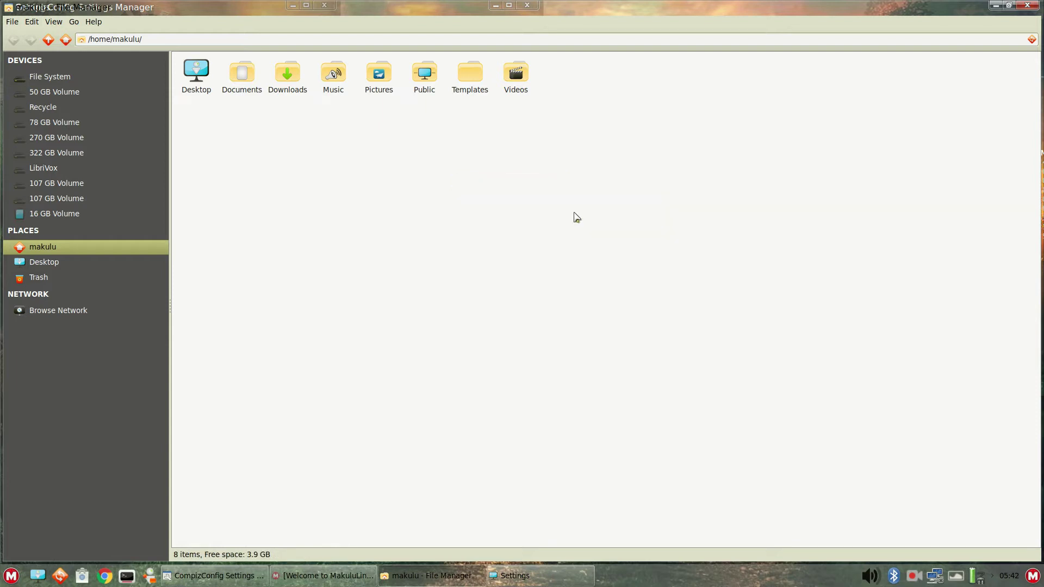
pyautogui.write('tekst.txt')
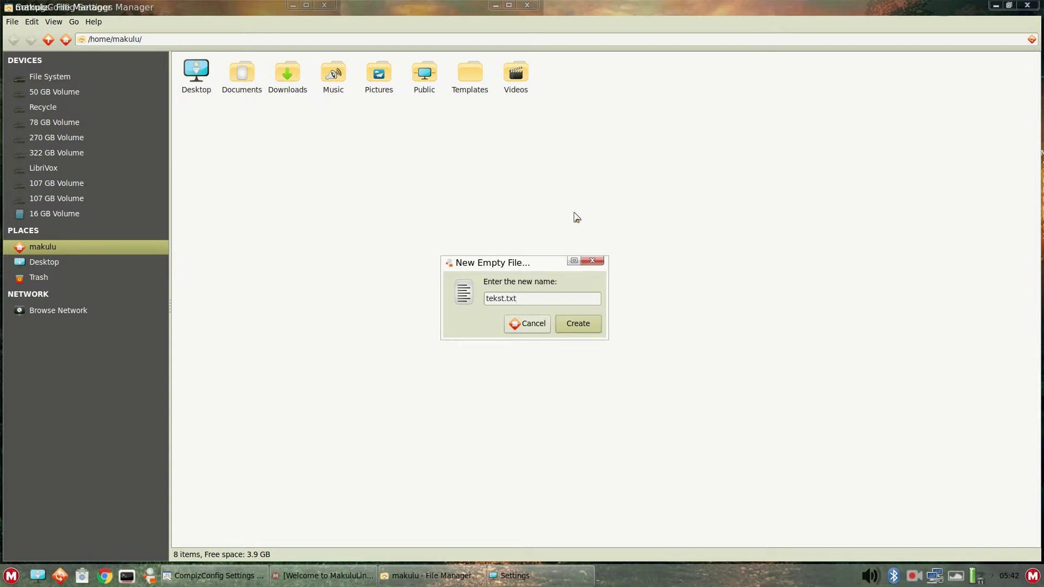
pyautogui.press('Return')
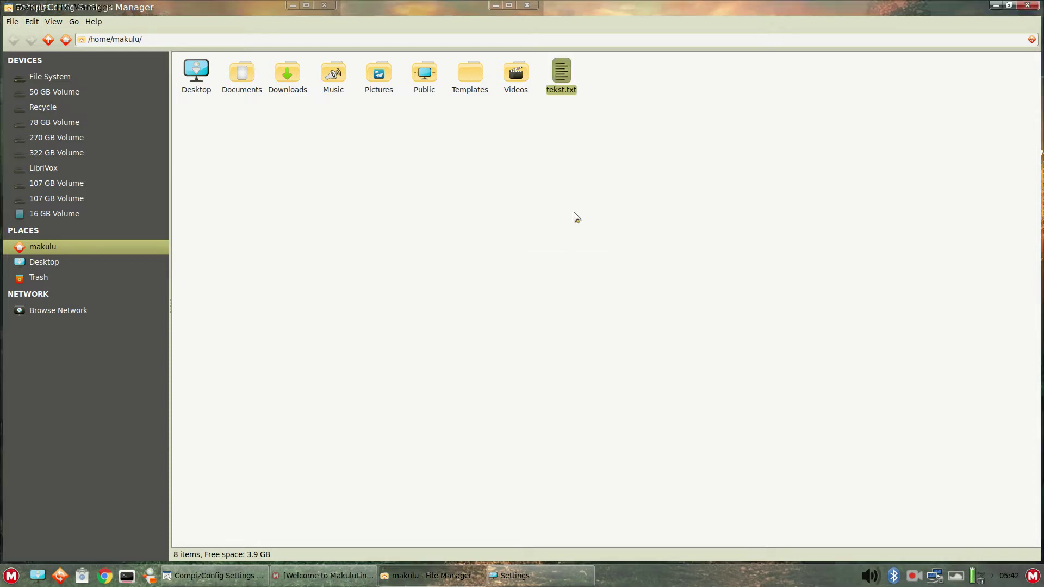
pyautogui.doubleClick(561, 79)
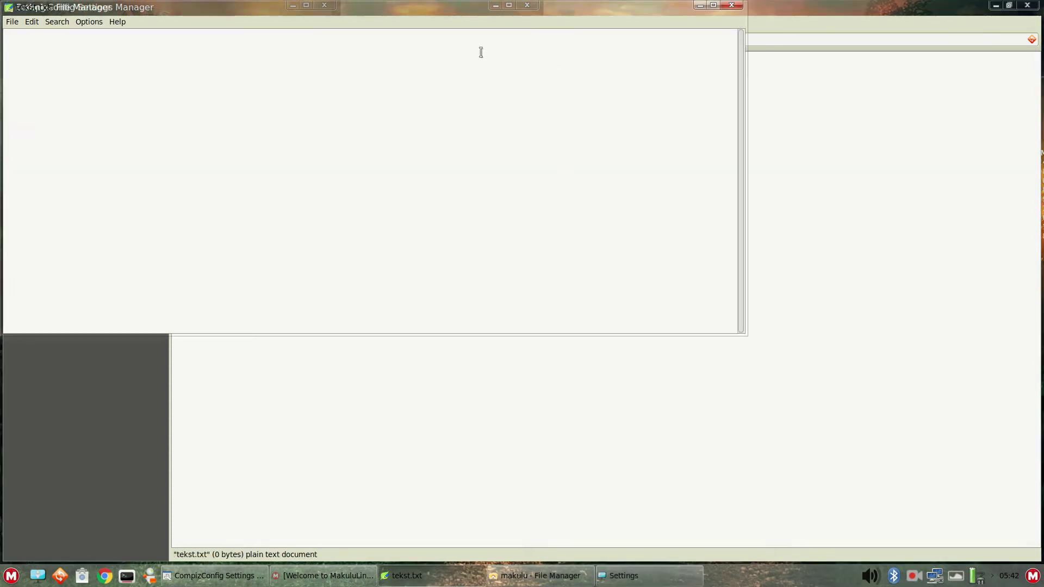
pyautogui.moveTo(408, 9); pyautogui.dragTo(598, 121)
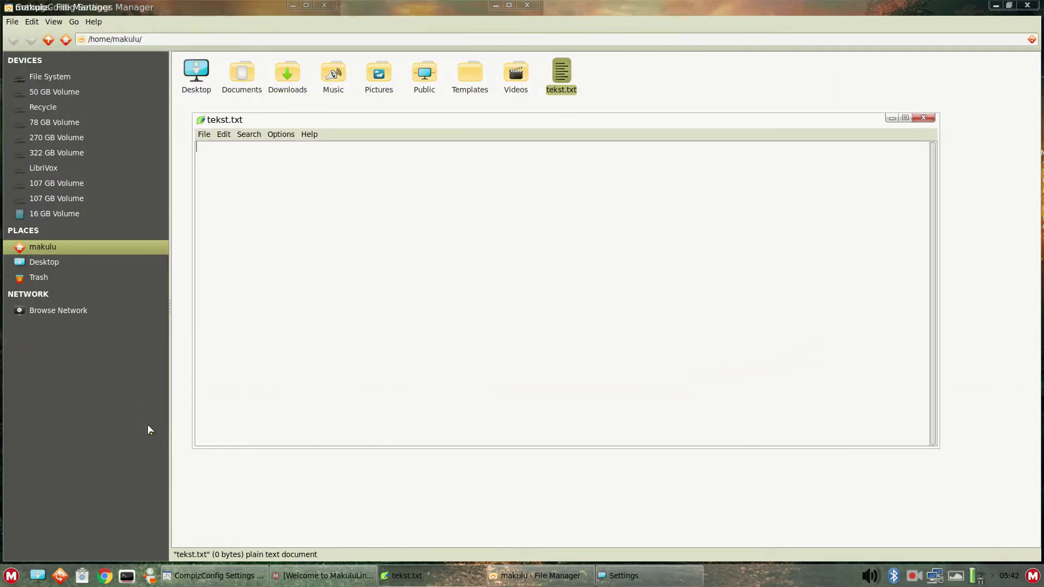
# - Open a terminal over the editor and switch the keyboard layout to Polish with "setxkbmap pl"
pyautogui.click(127, 576)
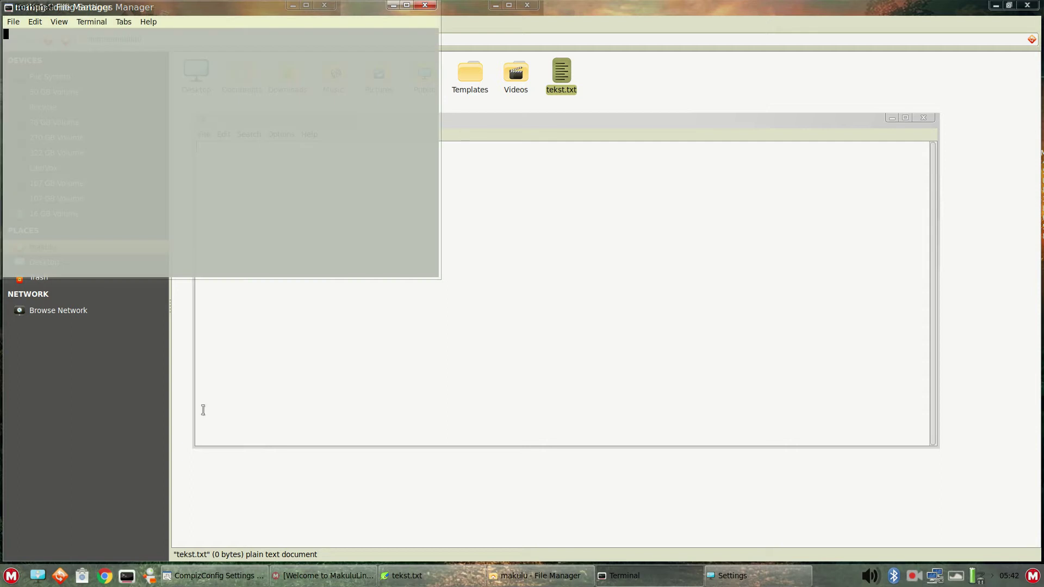
pyautogui.moveTo(214, 12); pyautogui.dragTo(410, 174)
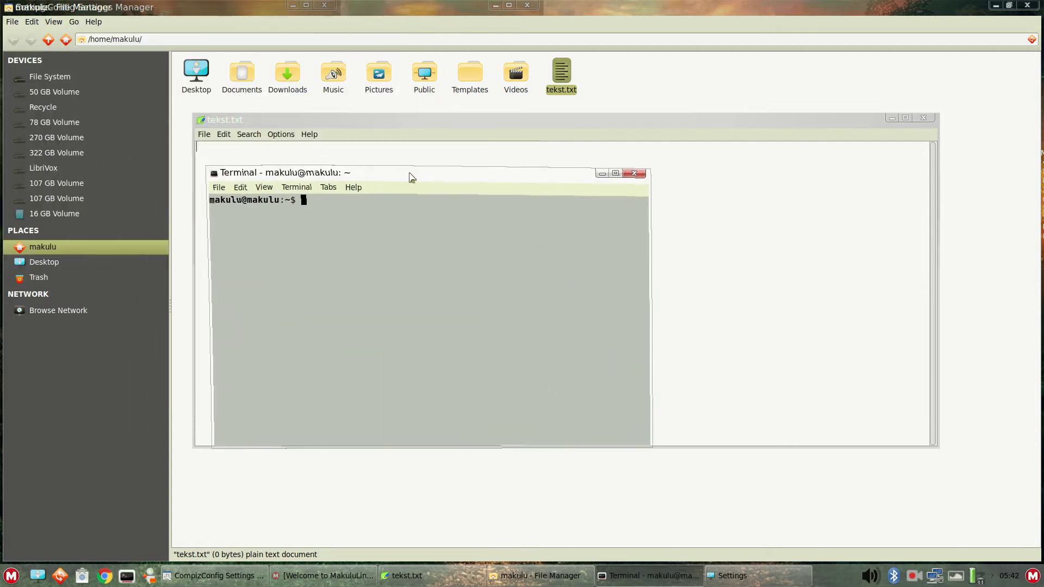
pyautogui.write('setxkb')
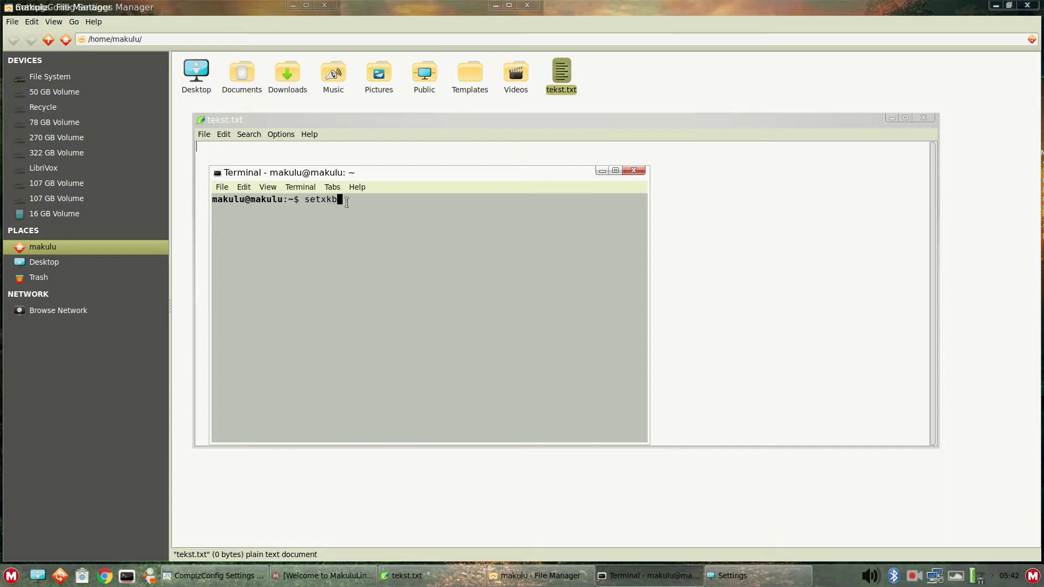
pyautogui.write('map pl')
pyautogui.press('Return')
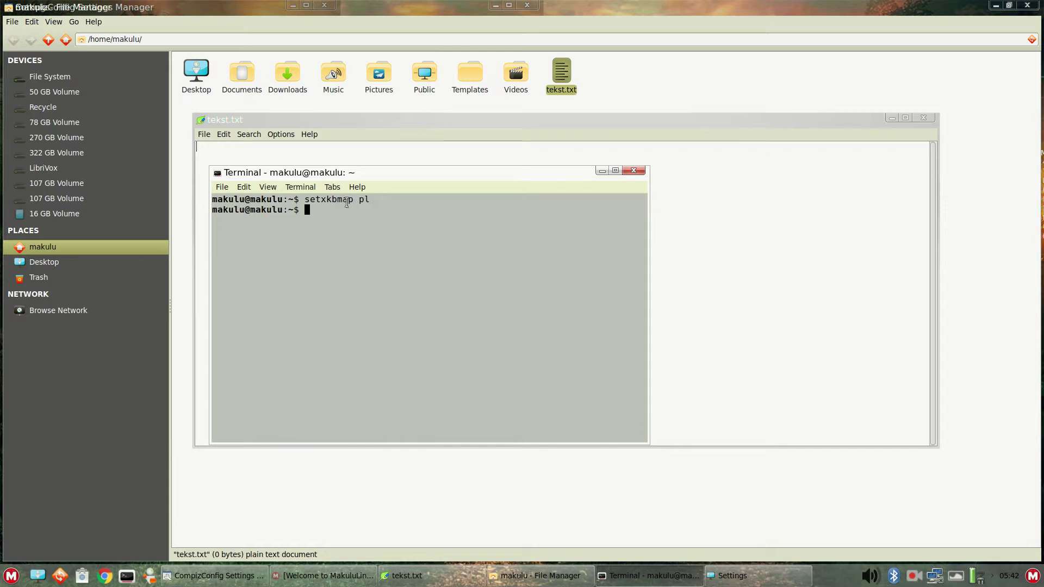
# - Enter "a" in tekst.txt, and return to the file manager after opening and closing a new blank document
pyautogui.click(706, 118)
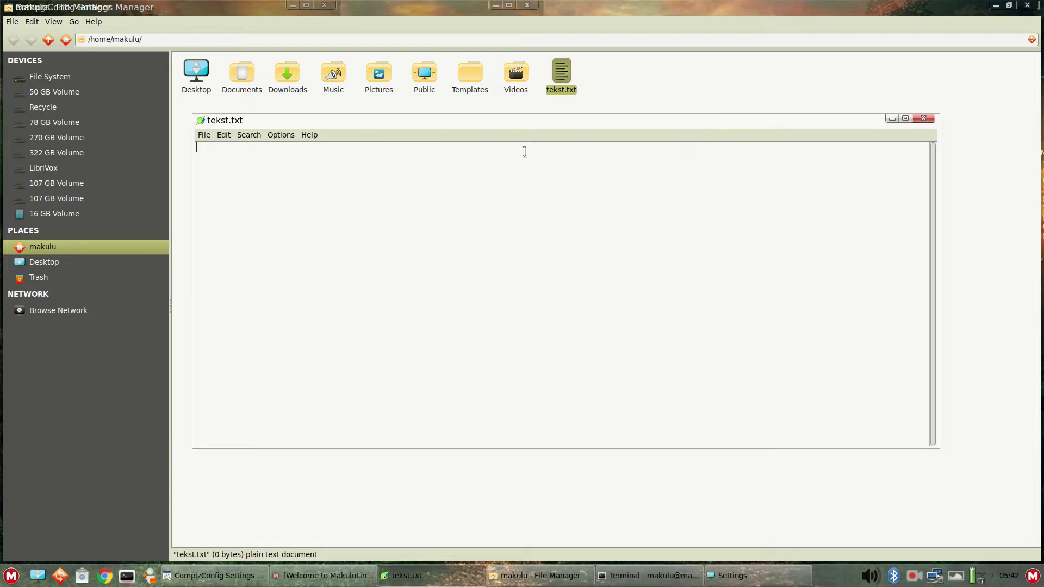
pyautogui.write('a')
pyautogui.hotkey('ctrl', 'n')
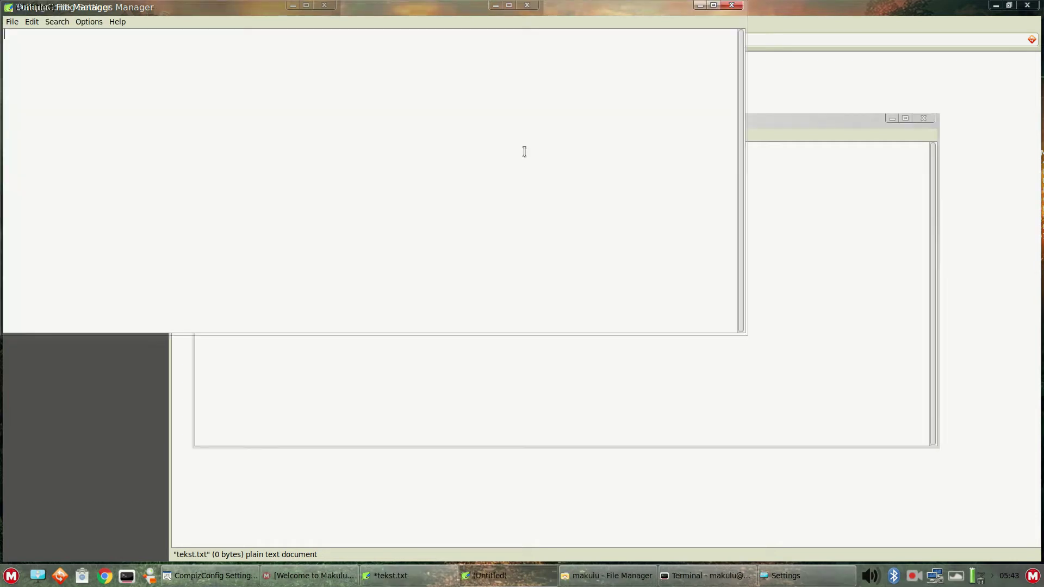
pyautogui.click(731, 6)
pyautogui.click(712, 79)
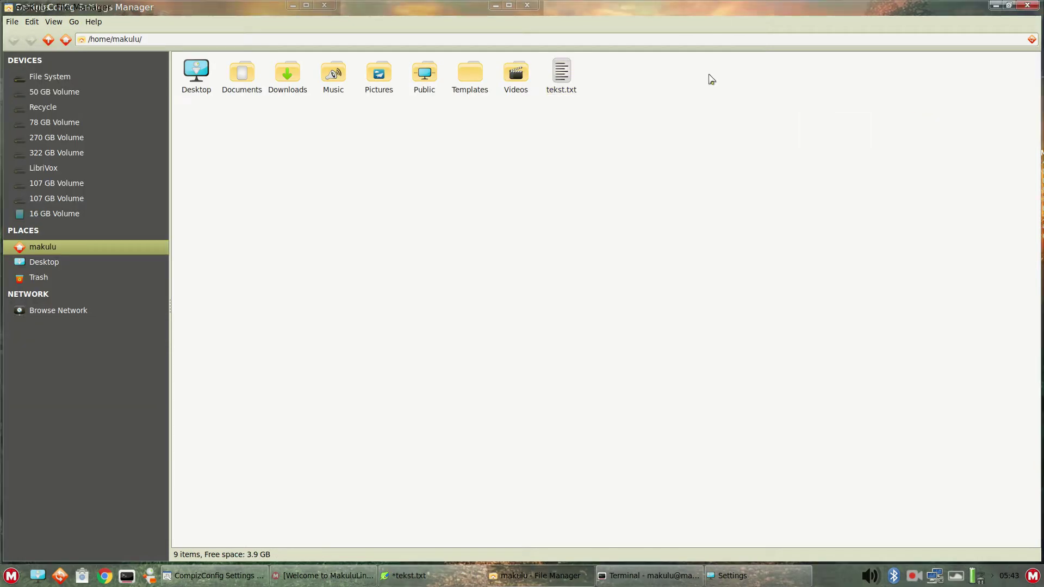
pyautogui.hotkey('ctrl', 'n')
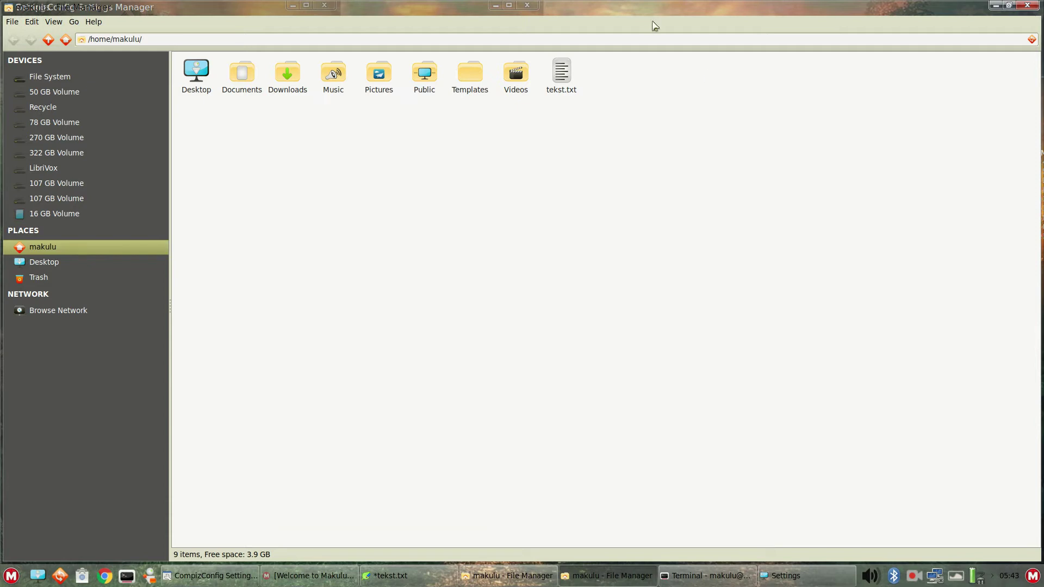
pyautogui.moveTo(638, 10); pyautogui.dragTo(602, 93)
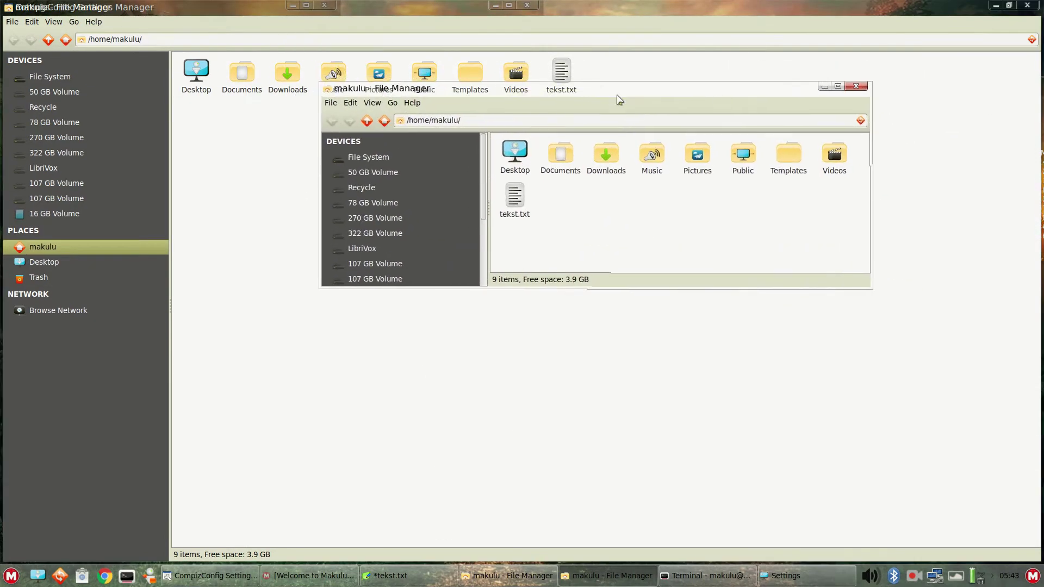
pyautogui.click(860, 83)
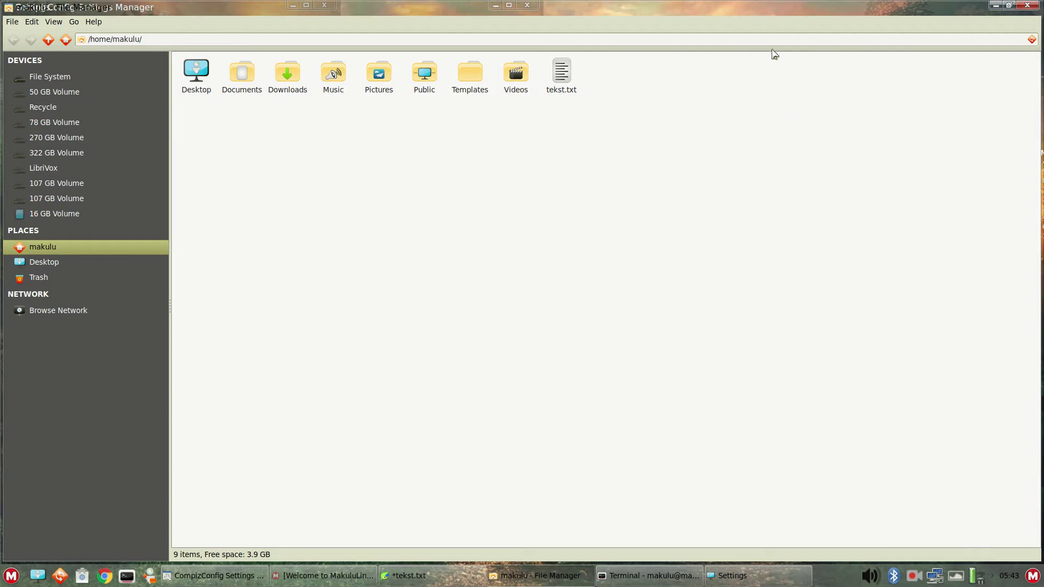
# - Restore the maximized file manager to a smaller window, and bring the CompizConfig window forward, moved off the Settings window
pyautogui.moveTo(679, 12); pyautogui.dragTo(611, 69)
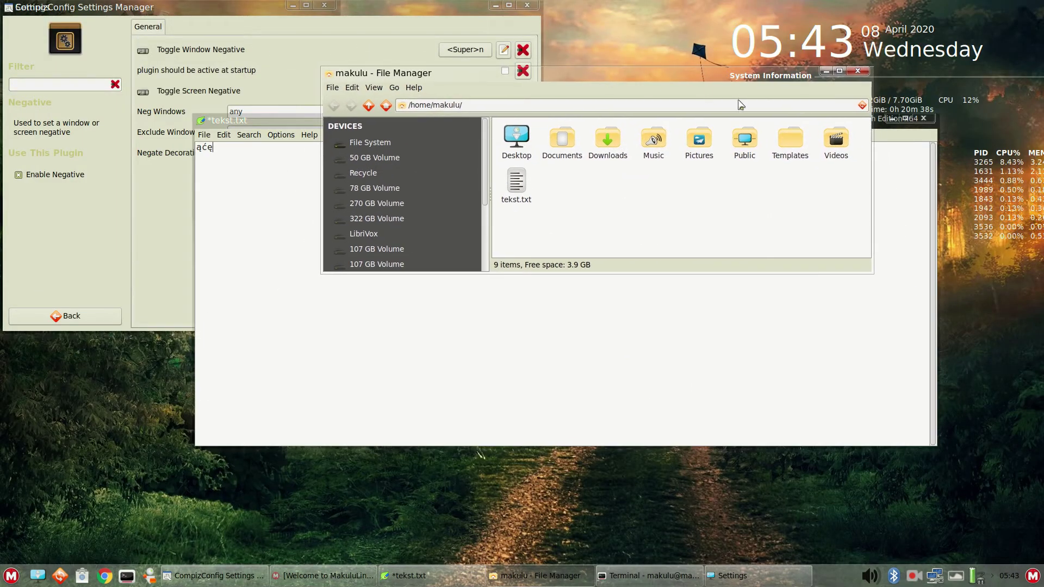
pyautogui.click(251, 220)
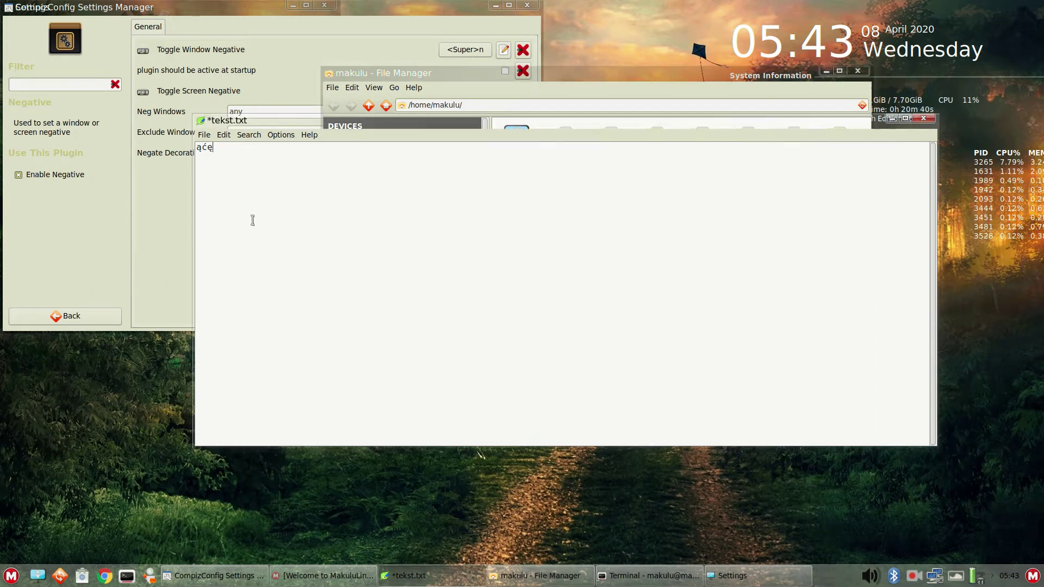
pyautogui.click(284, 17)
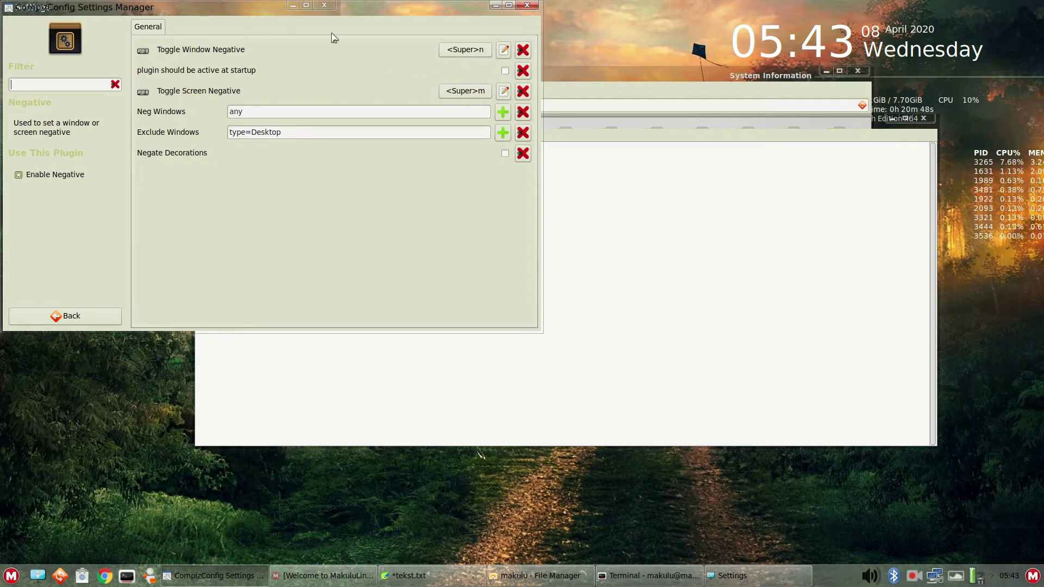
pyautogui.moveTo(247, 12); pyautogui.dragTo(326, 71)
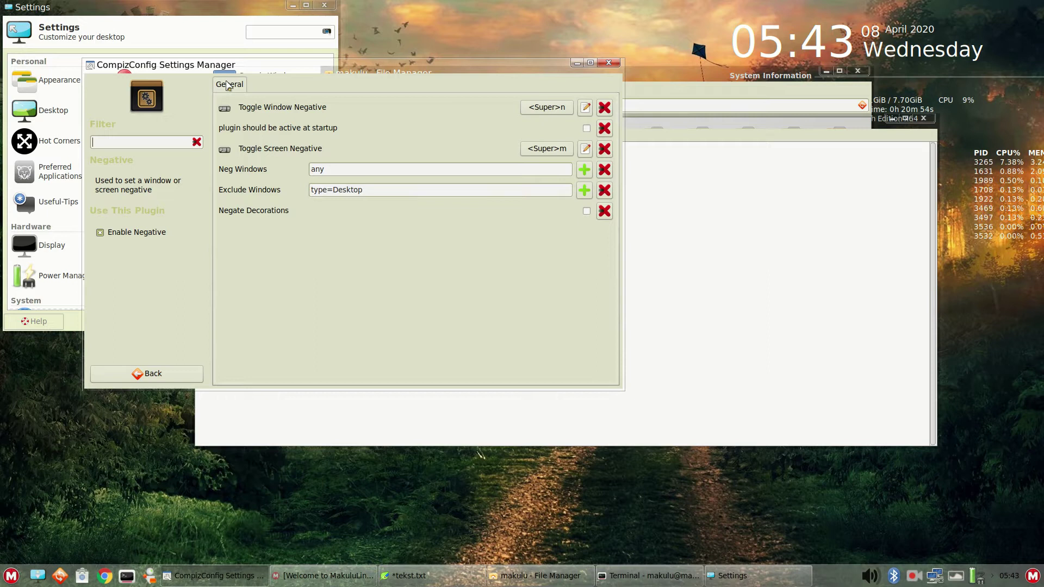
# - Return to the full Compiz plugin list, enable the 3D Windows effect, and rotate the desktop cube to try it
pyautogui.click(145, 375)
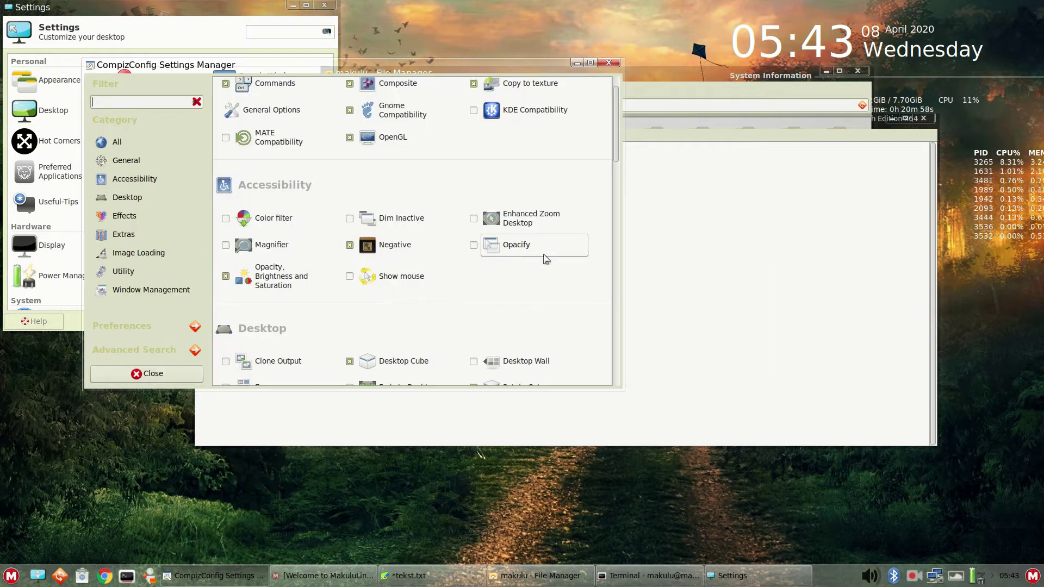
pyautogui.scroll(-2, 415, 279)
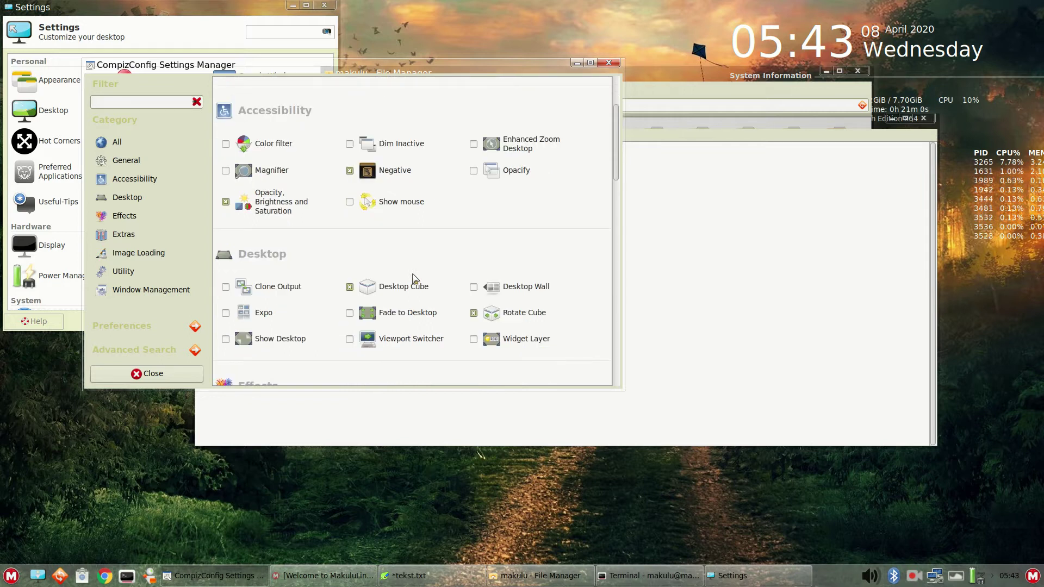
pyautogui.scroll(-1, 415, 278)
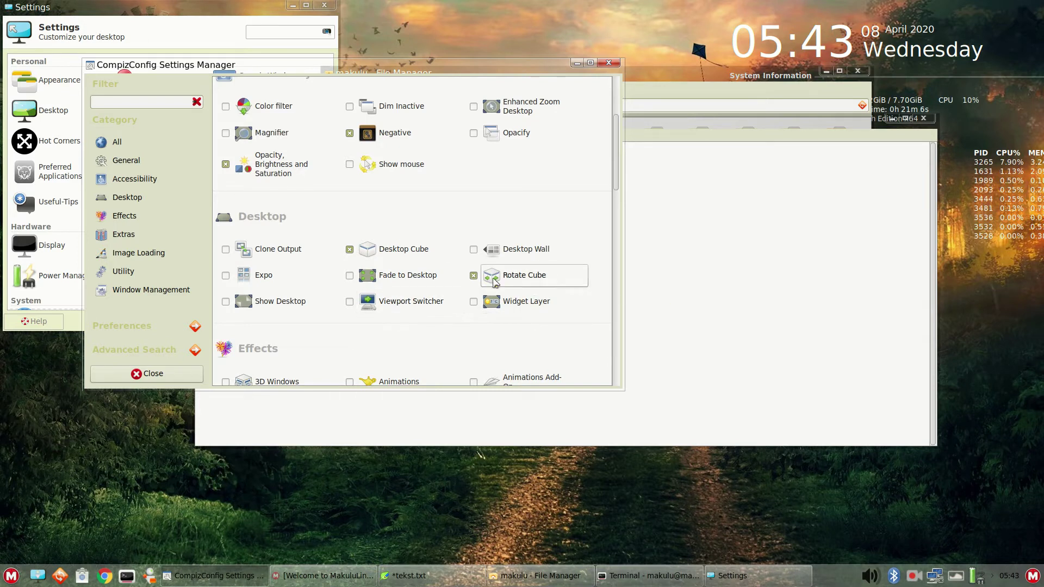
pyautogui.scroll(-1, 522, 305)
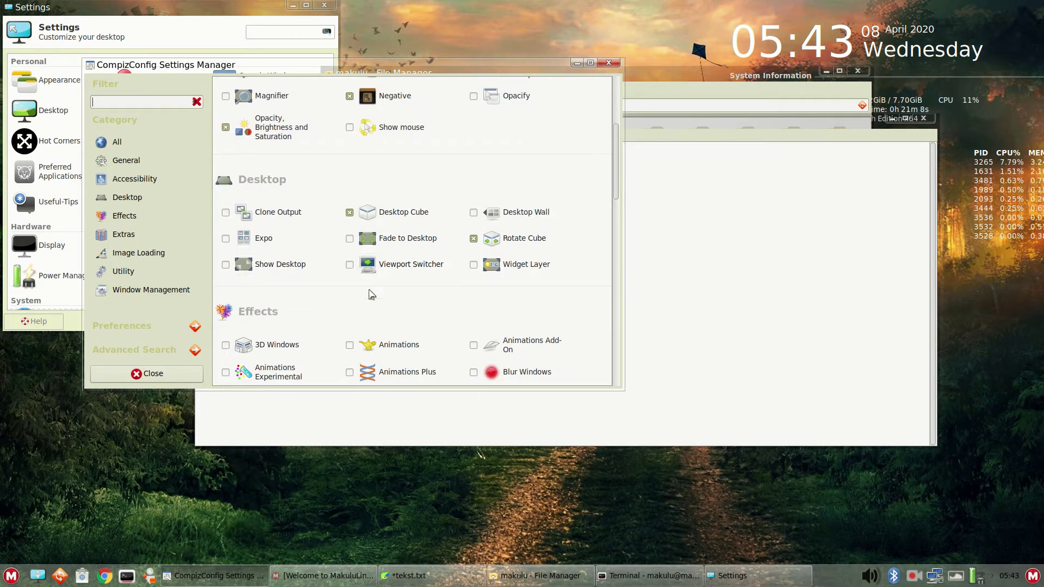
pyautogui.scroll(-1, 380, 283)
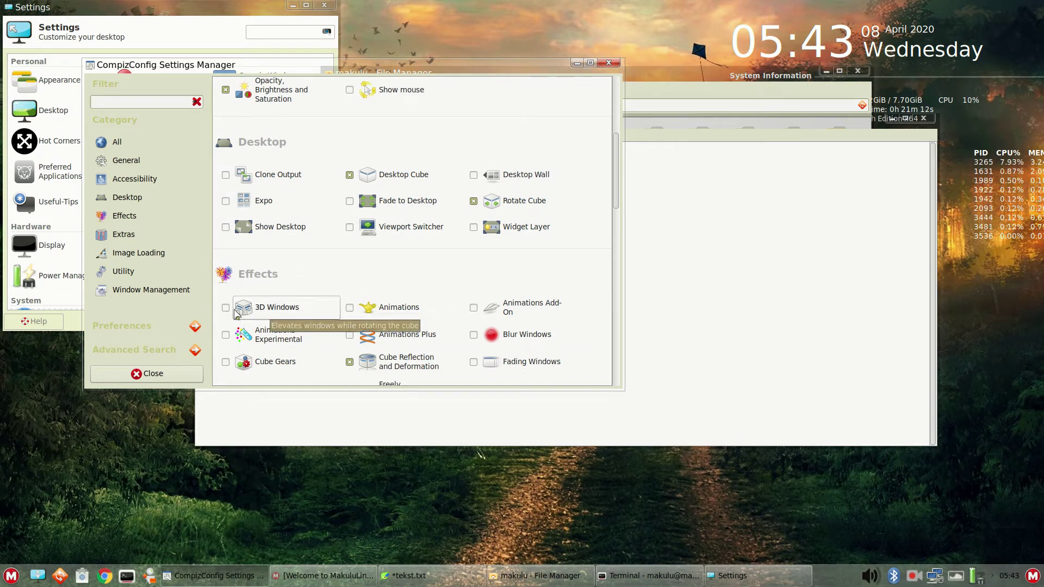
pyautogui.click(226, 308)
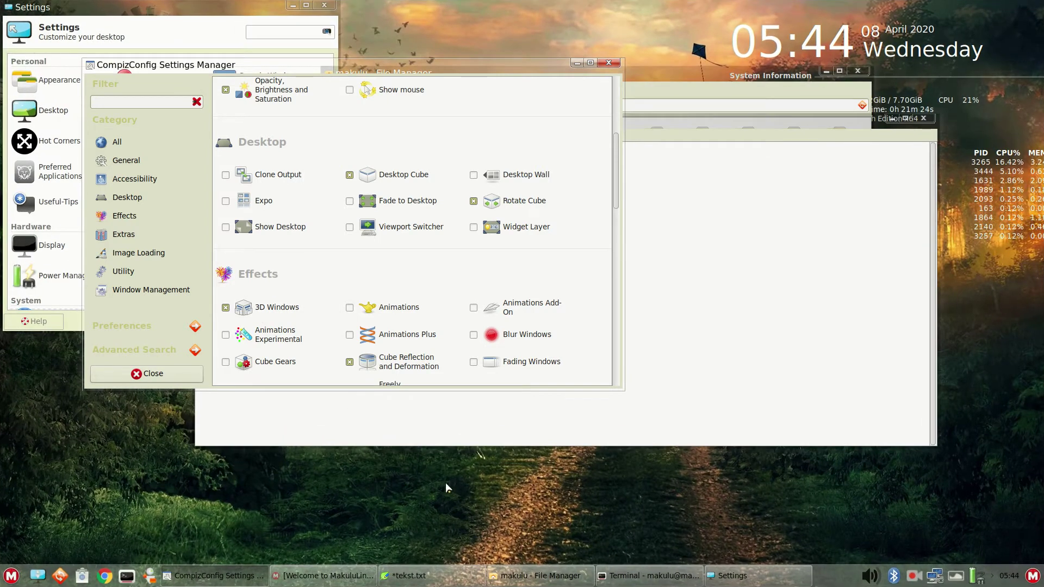
pyautogui.hotkey('ctrl', 'alt', 'Left')
# - Spread the Settings, CompizConfig and tekst.txt windows out so that each extends past an edge of the workspace
pyautogui.moveTo(171, 7); pyautogui.dragTo(60, 22)
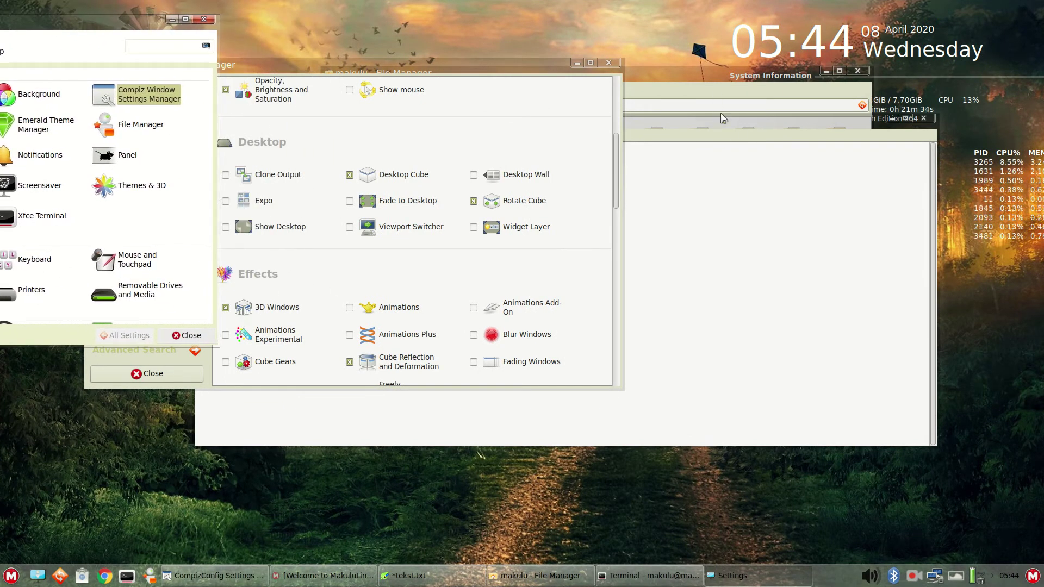
pyautogui.moveTo(522, 68); pyautogui.dragTo(960, 88)
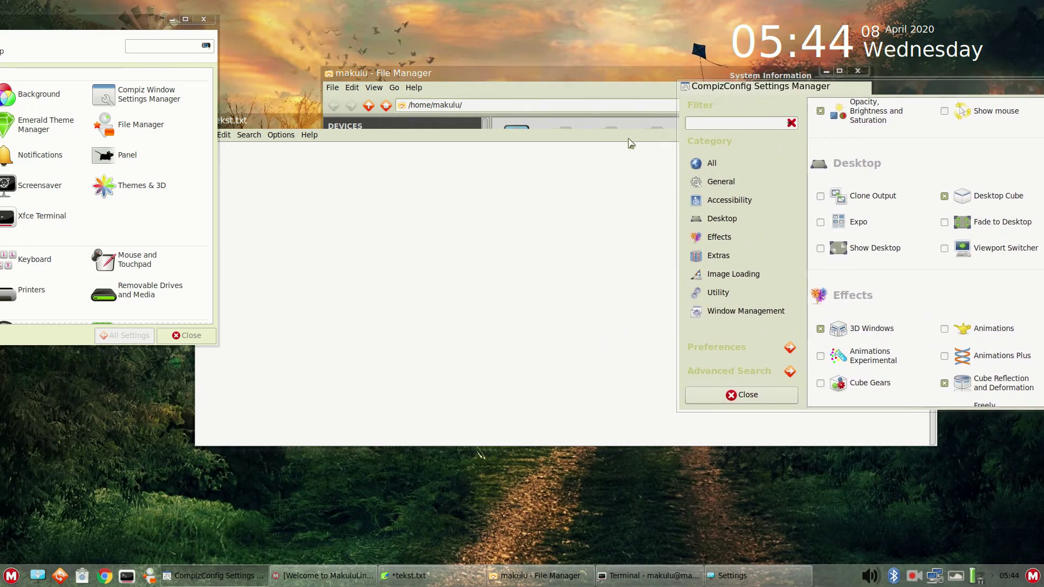
pyautogui.moveTo(500, 133); pyautogui.dragTo(998, 154)
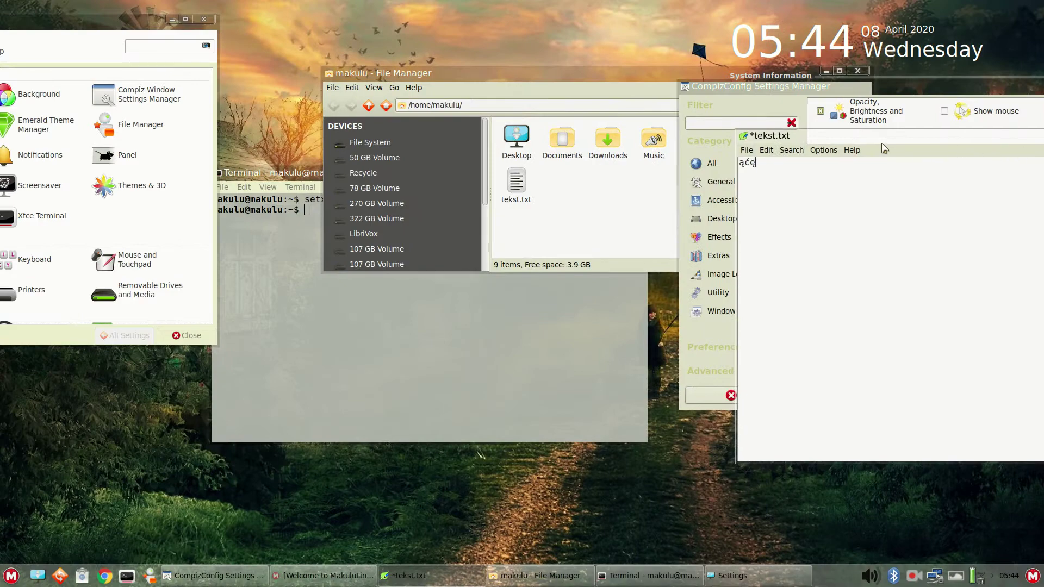
# - Carry the tekst.txt window across the neighbouring cube workspaces to an empty one, and place it fully in view
pyautogui.moveTo(849, 134); pyautogui.dragTo(3, 136)
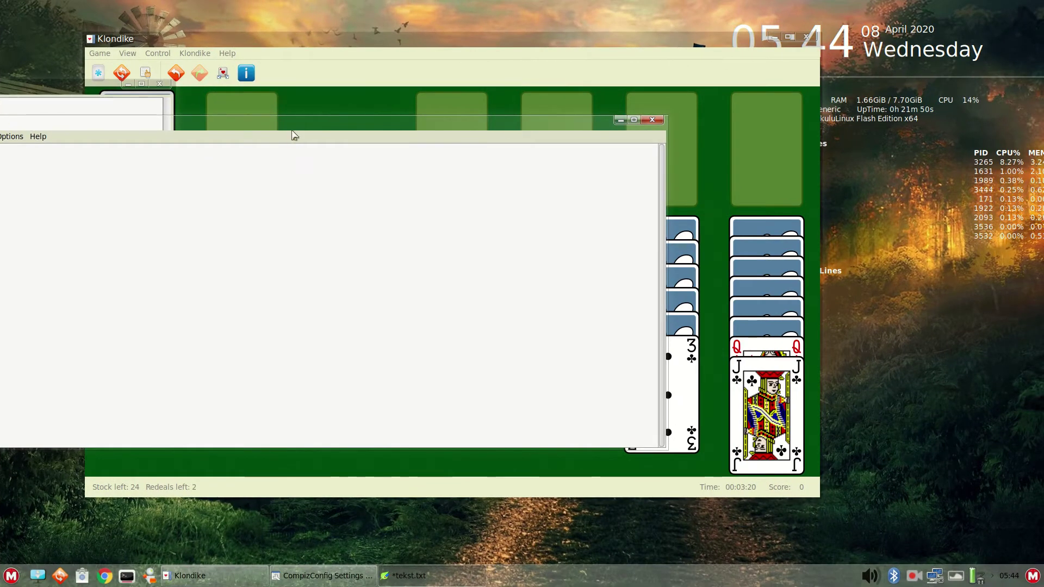
pyautogui.moveTo(294, 121); pyautogui.dragTo(2, 104)
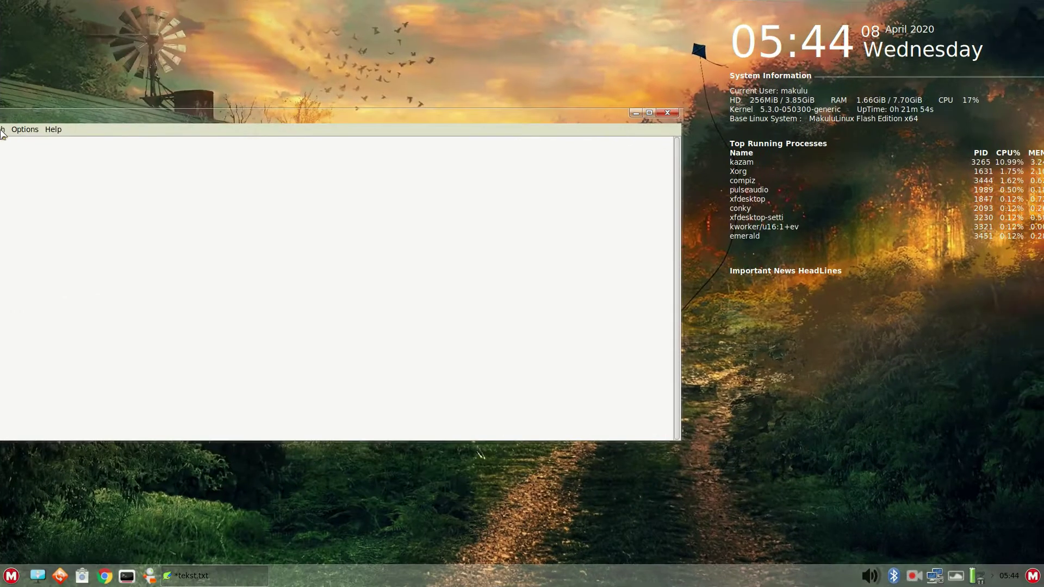
pyautogui.moveTo(187, 111); pyautogui.dragTo(369, 121)
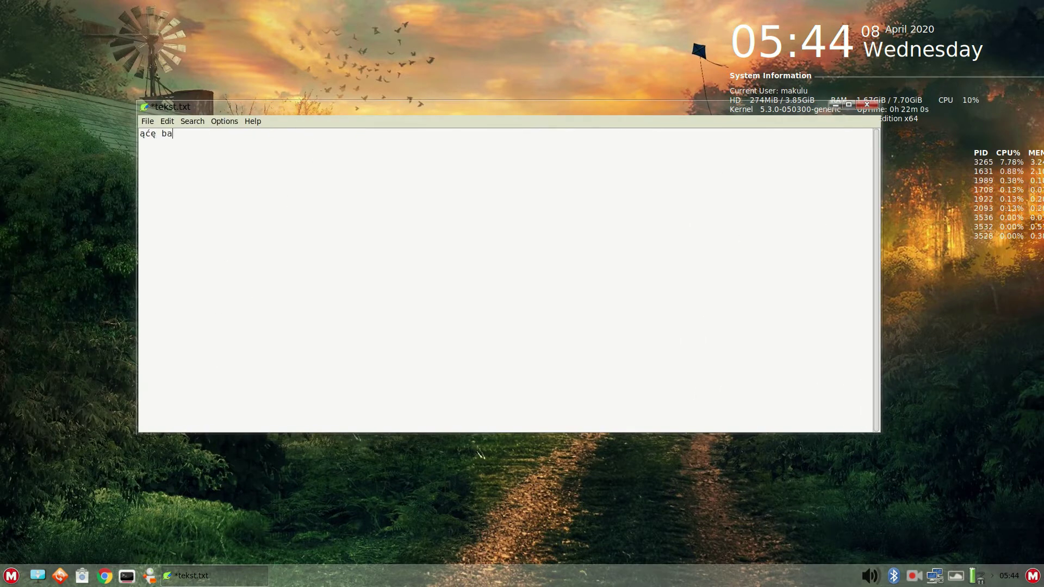
# - Add "bardzo pięknie :D" after the existing Polish letters in tekst.txt
pyautogui.write('badzo')
pyautogui.press('BackSpace')
pyautogui.write('rdzo pięknie D')
pyautogui.press('BackSpace')
pyautogui.write(':D')
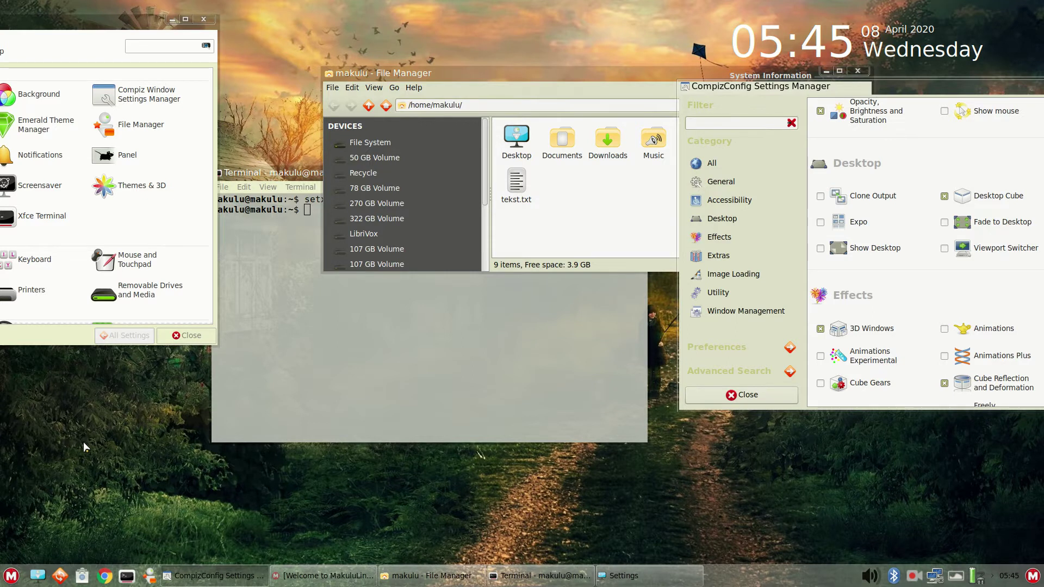
# - Move the CompizConfig window back fully into view and enable the Animations effect
pyautogui.moveTo(977, 91); pyautogui.dragTo(598, 72)
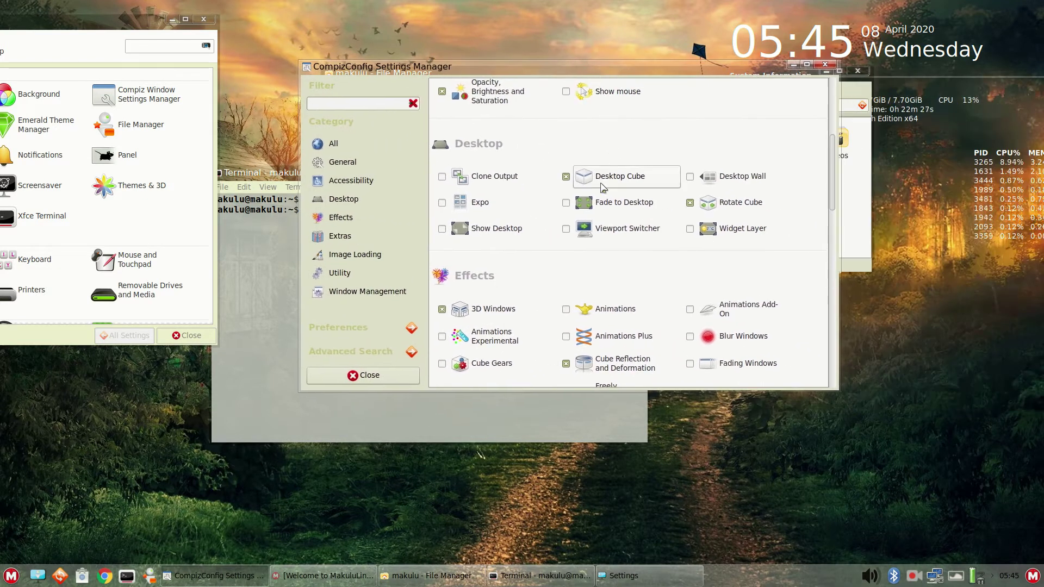
pyautogui.scroll(-3, 572, 248)
pyautogui.click(566, 236)
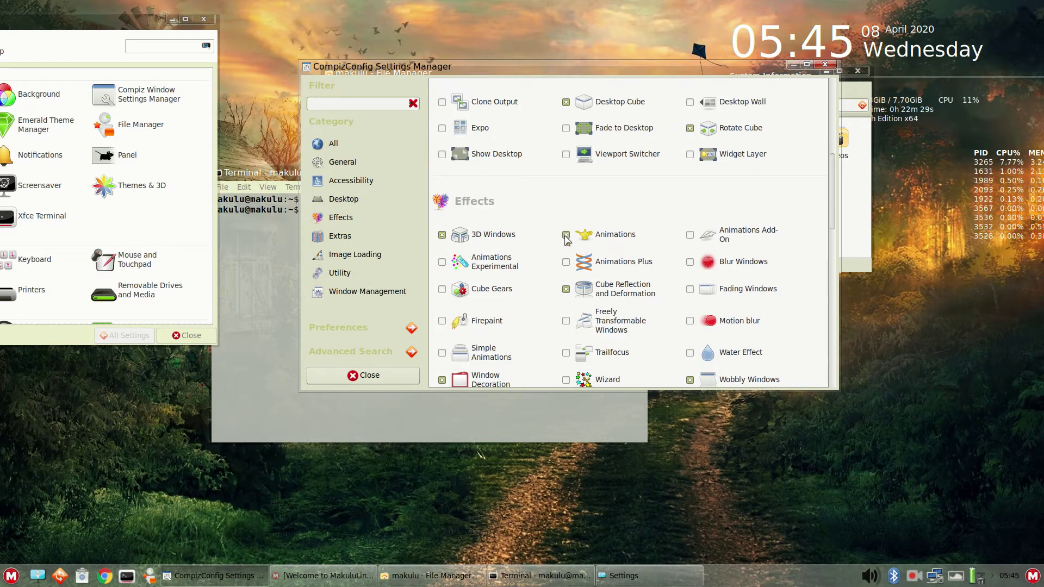
# - Minimize and restore the CompizConfig window three times to demonstrate the Animations effect, moving the window slightly in between
pyautogui.click(794, 65)
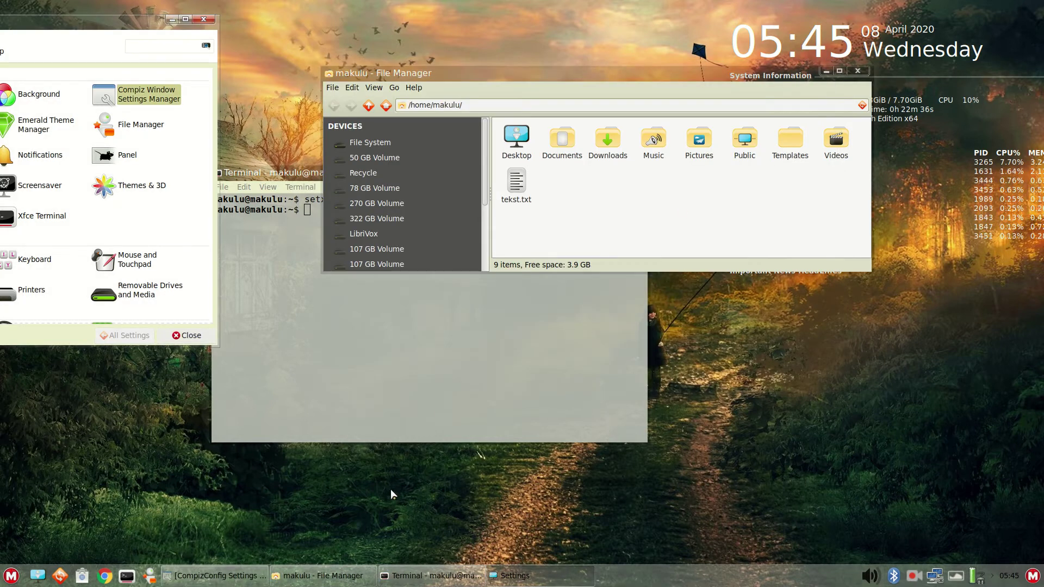
pyautogui.click(220, 580)
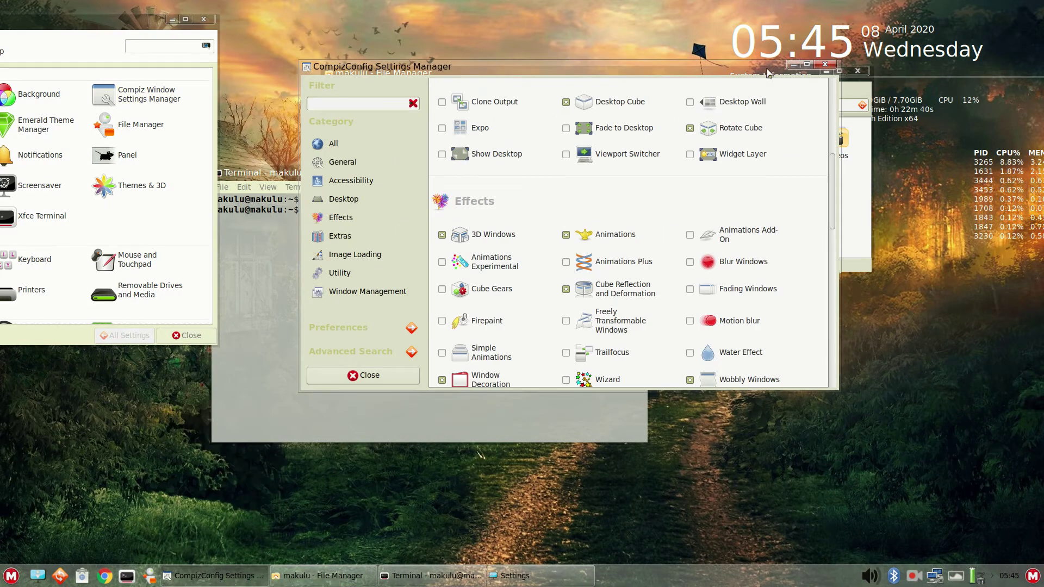
pyautogui.click(792, 65)
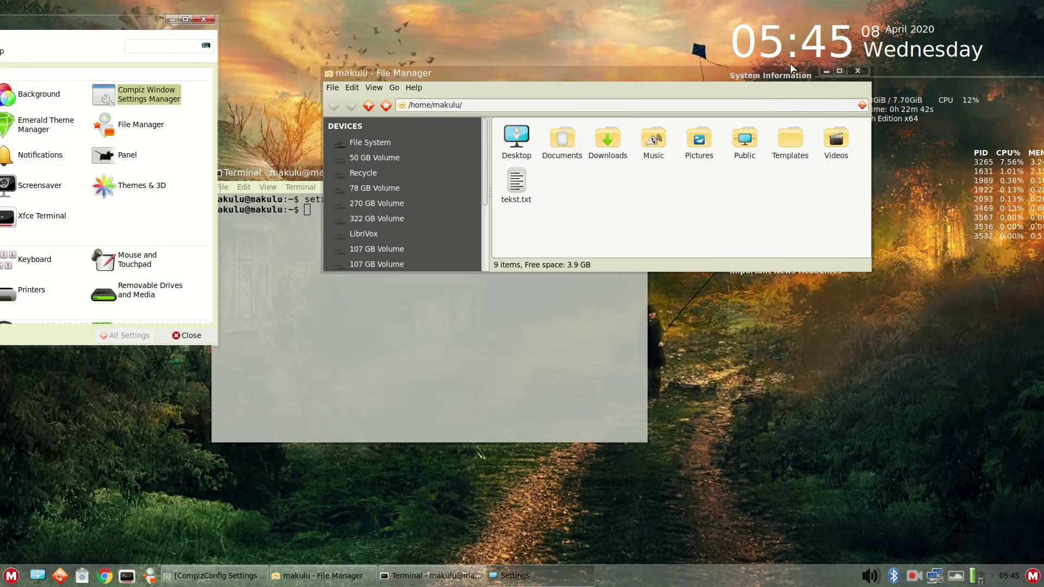
pyautogui.click(231, 577)
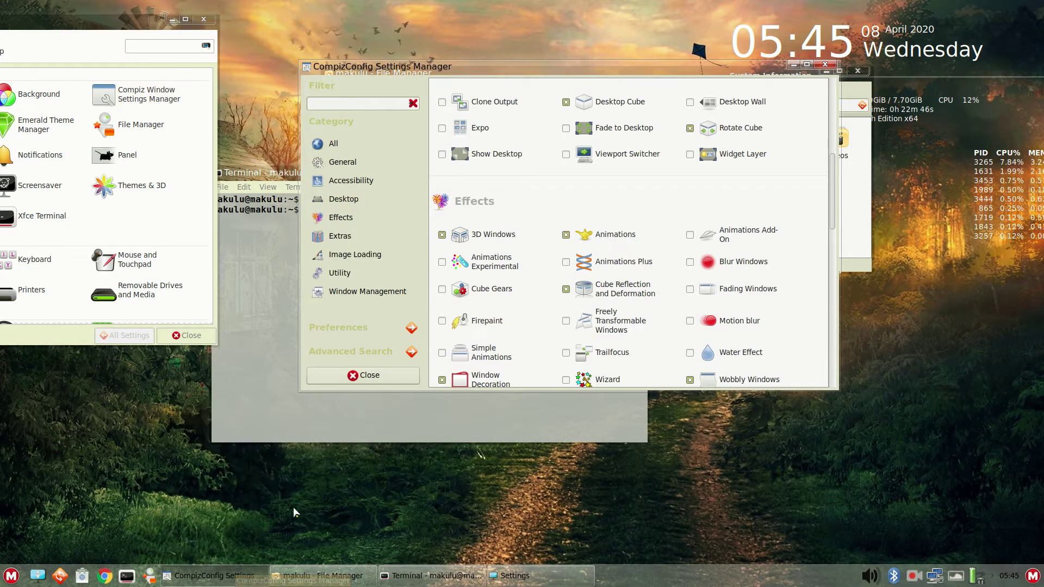
pyautogui.moveTo(513, 64); pyautogui.dragTo(491, 51)
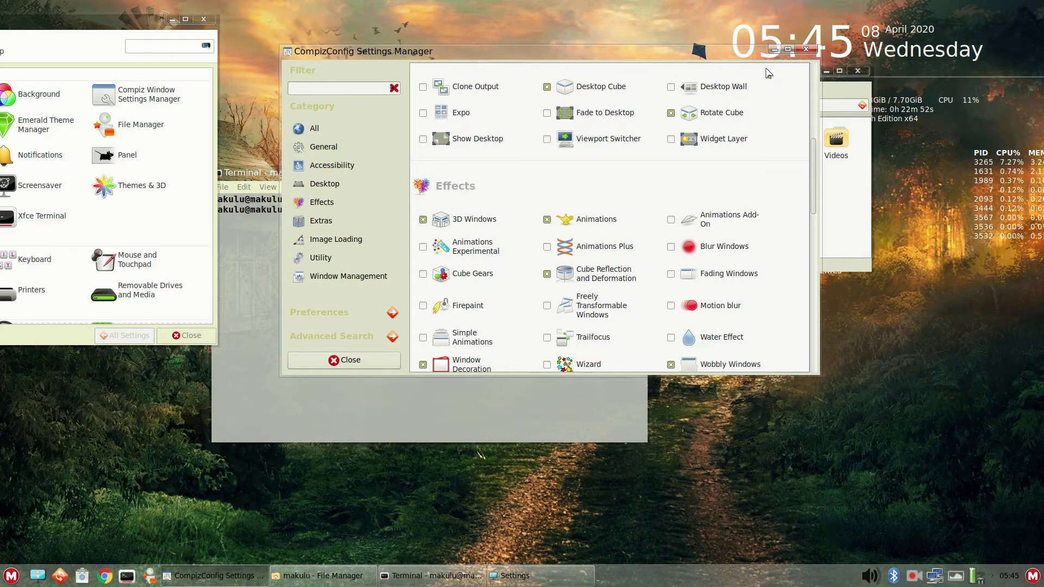
pyautogui.click(774, 50)
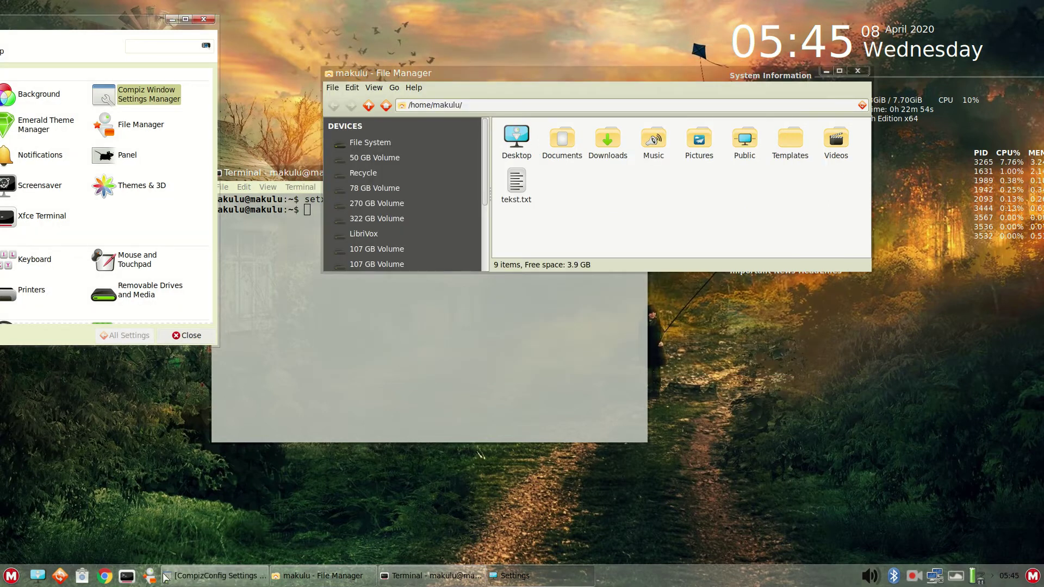
pyautogui.click(185, 578)
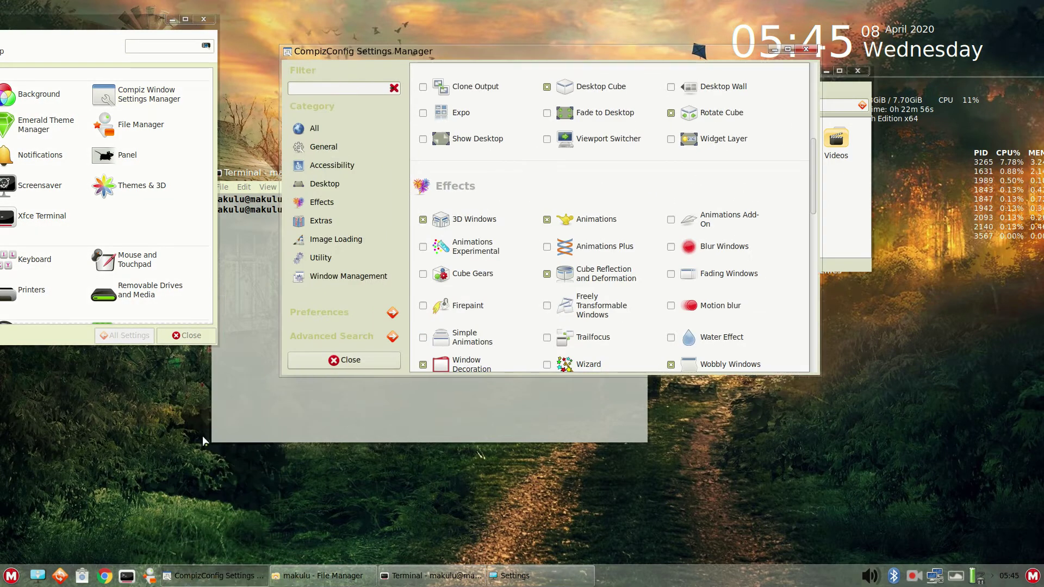
# - Enable the Cube Gears effect and rotate the desktop cube to try it, keeping Cube Reflection and Deformation enabled
pyautogui.scroll(-3, 519, 272)
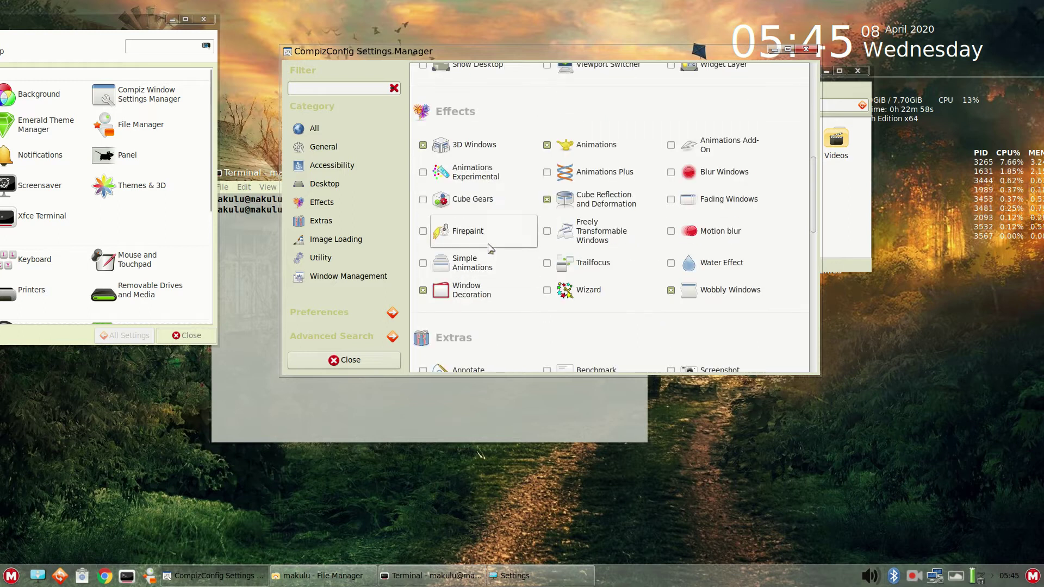
pyautogui.click(423, 201)
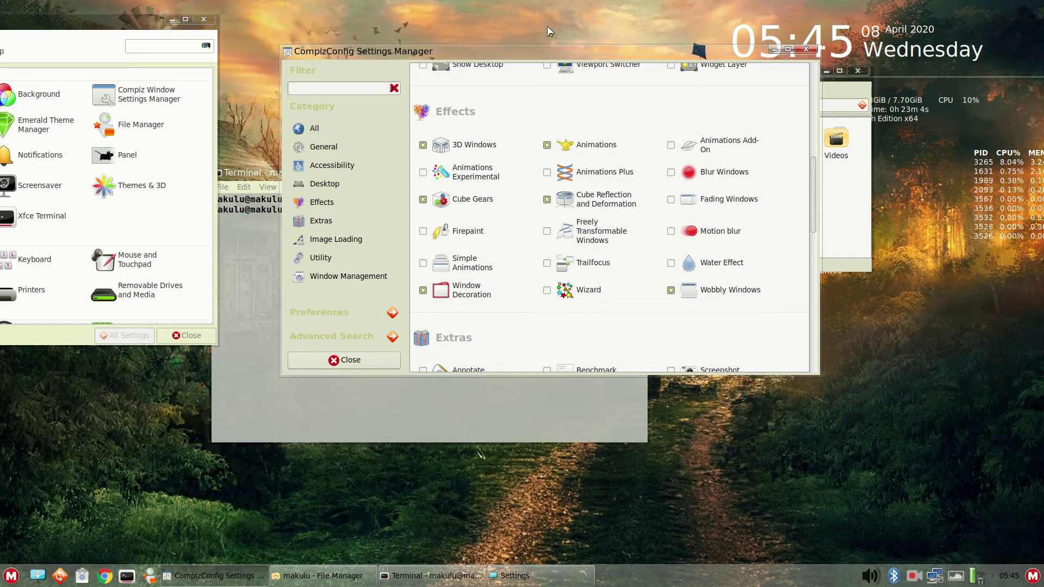
pyautogui.moveTo(547, 25); pyautogui.dragTo(533, 218)
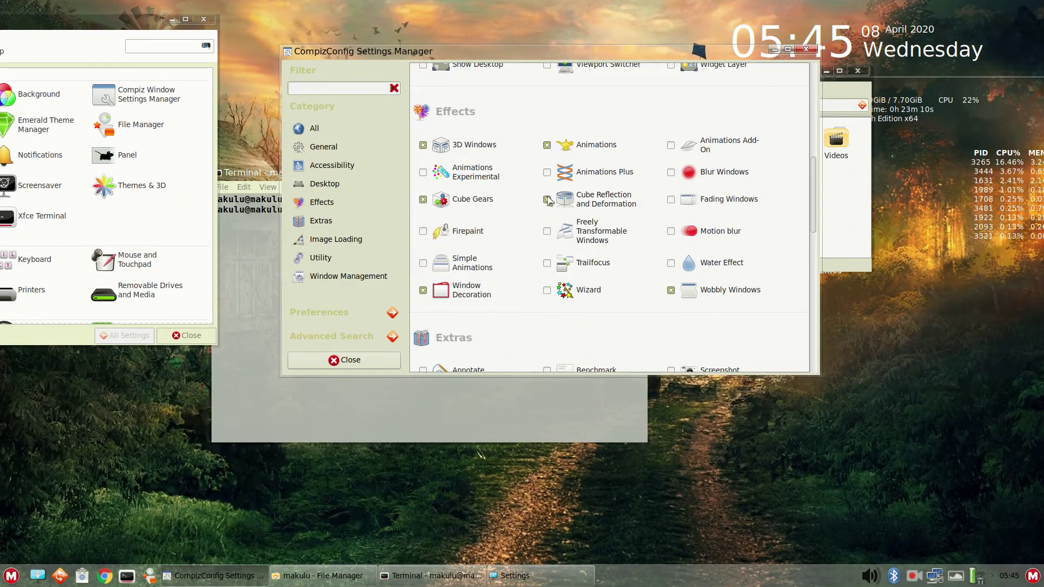
pyautogui.click(547, 200)
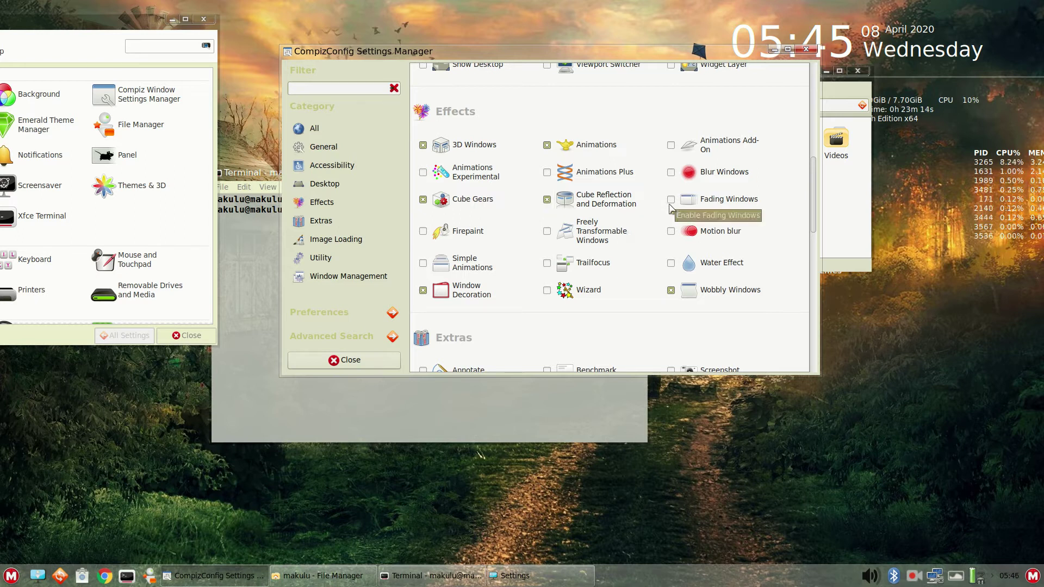
# - Browse the CompizConfig plugins from Effects through Extras, Image Loading and Utility, and back up to Accessibility and General
pyautogui.scroll(-2, 603, 242)
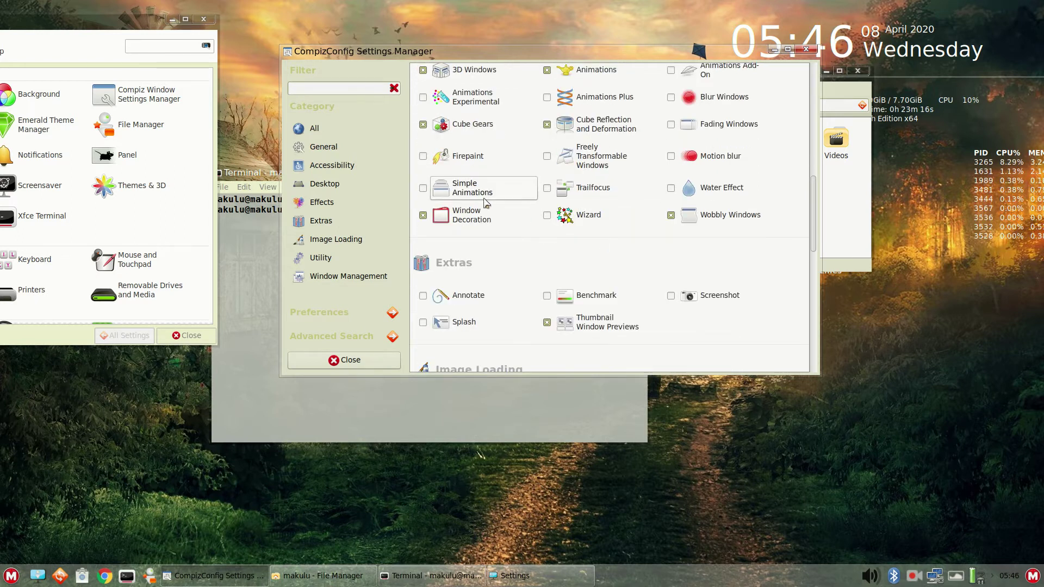
pyautogui.scroll(-3, 487, 203)
pyautogui.scroll(-1, 488, 201)
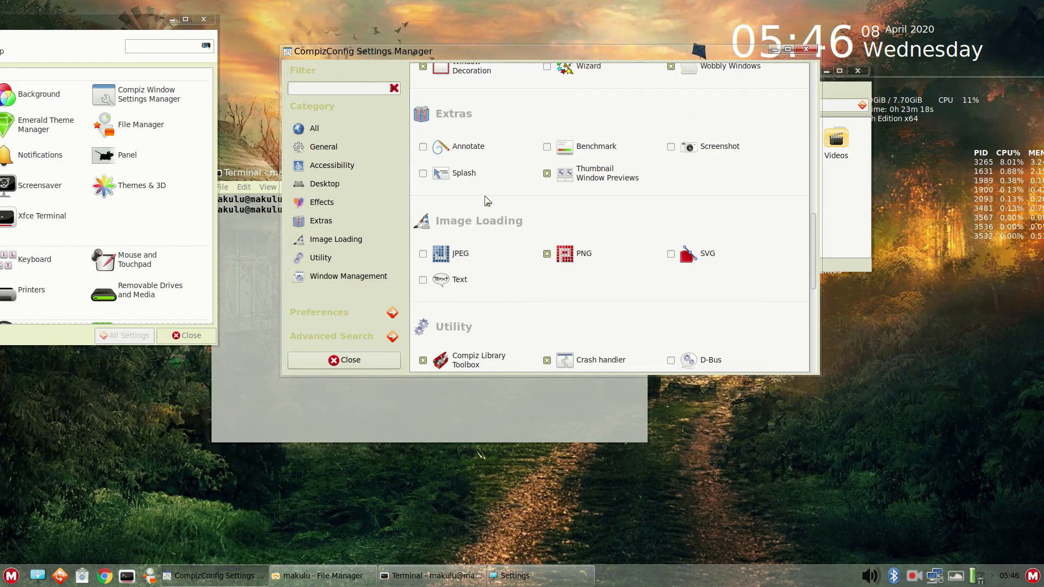
pyautogui.scroll(8, 487, 202)
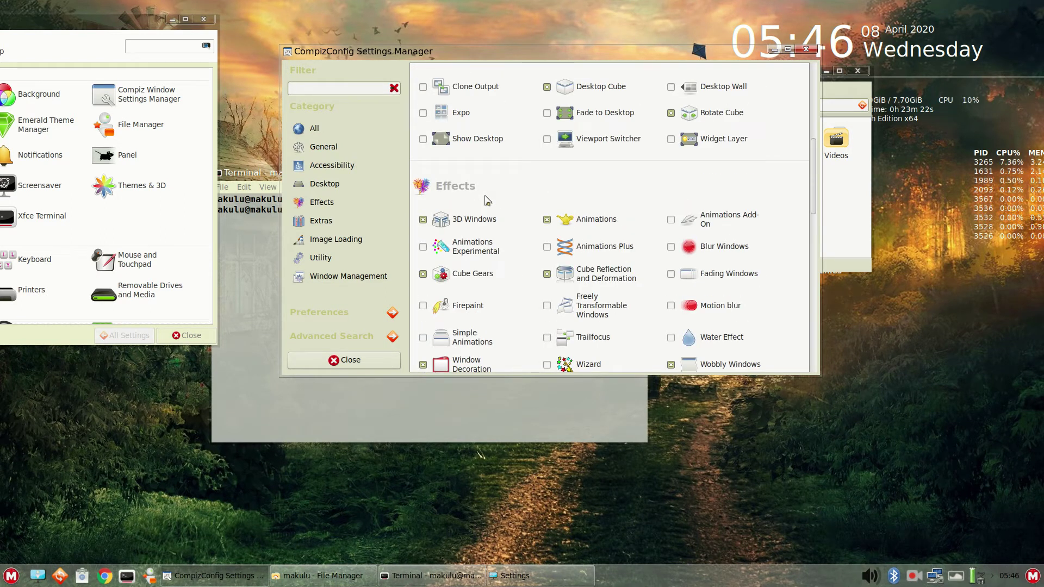
pyautogui.scroll(-1, 488, 202)
pyautogui.scroll(1, 488, 202)
pyautogui.scroll(5, 488, 202)
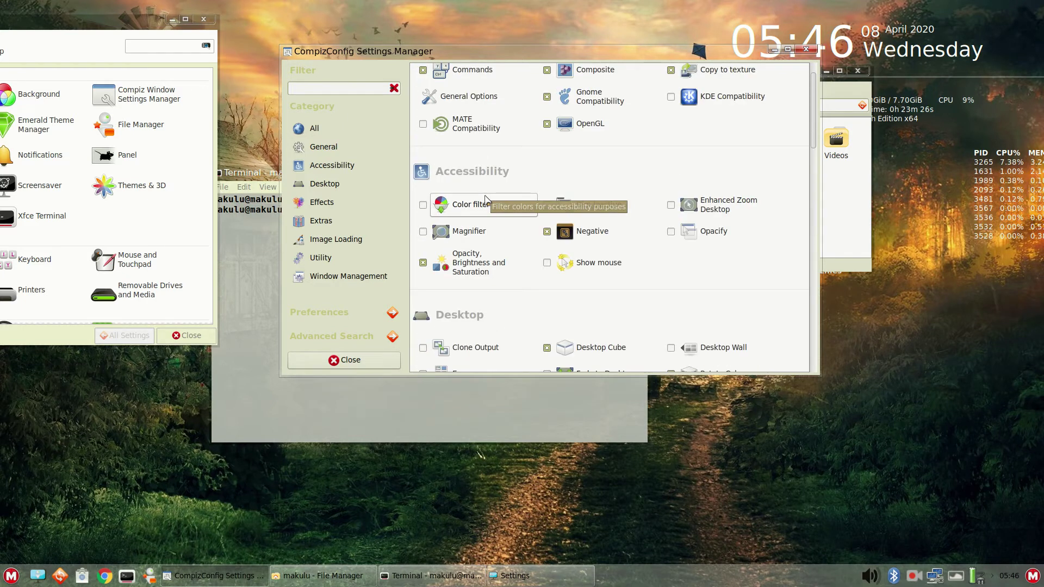
pyautogui.scroll(1, 487, 200)
pyautogui.scroll(-1, 487, 202)
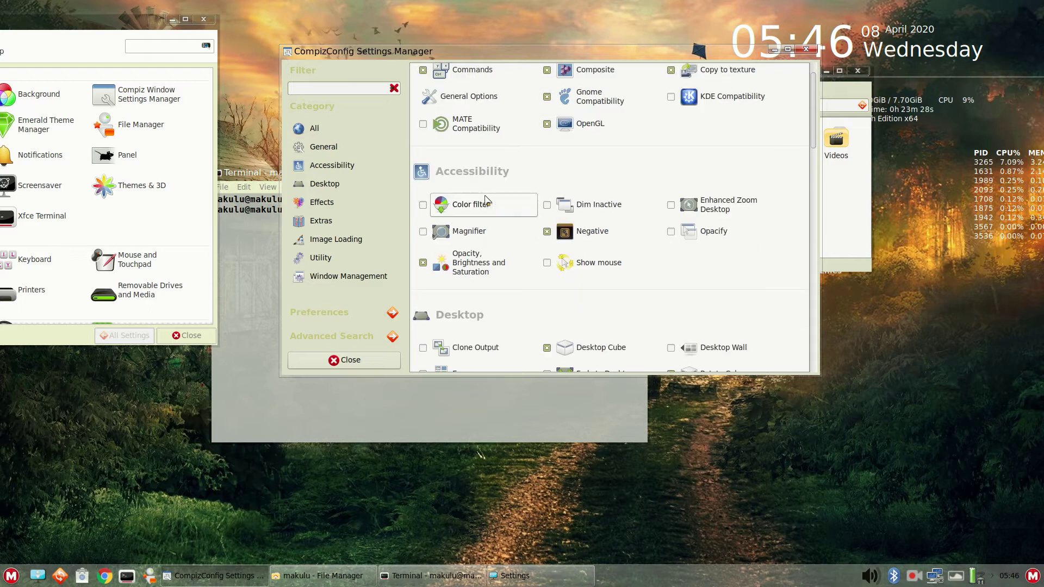
pyautogui.scroll(1, 487, 201)
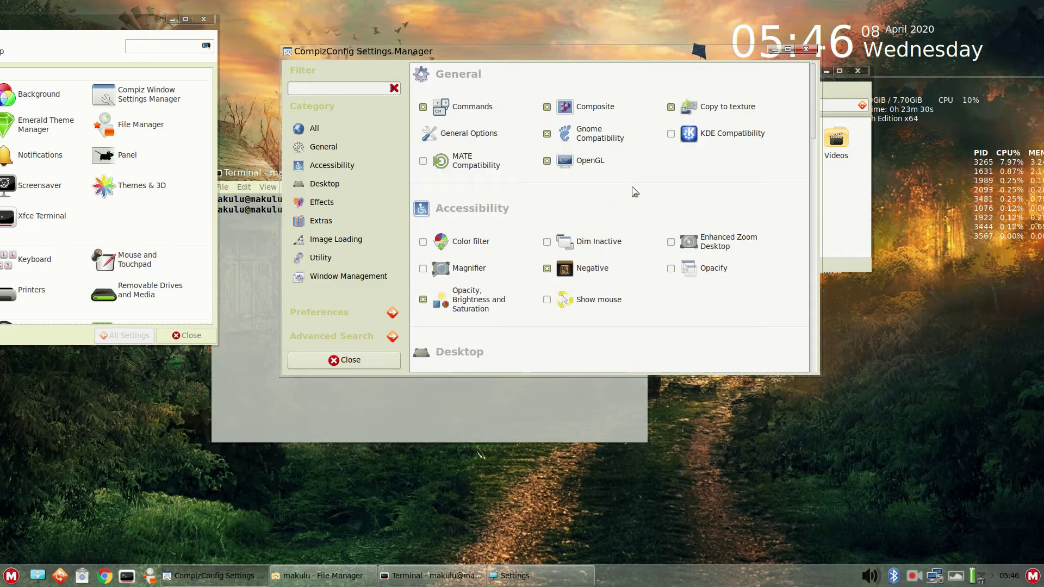
# - Enable the Freely Transformable Windows effect in the Effects category
pyautogui.scroll(-1, 635, 192)
pyautogui.scroll(-3, 635, 191)
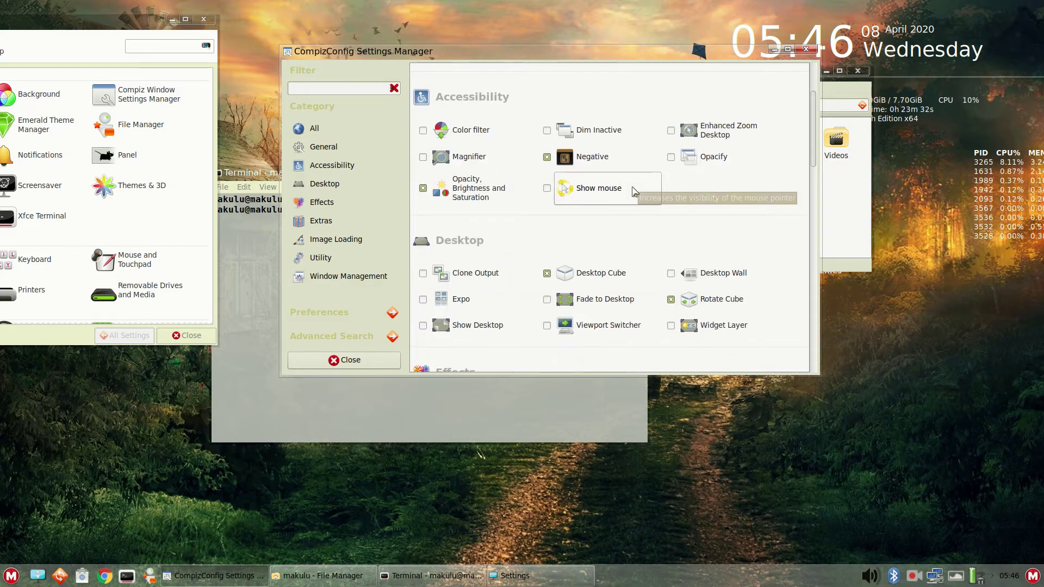
pyautogui.scroll(-2, 635, 191)
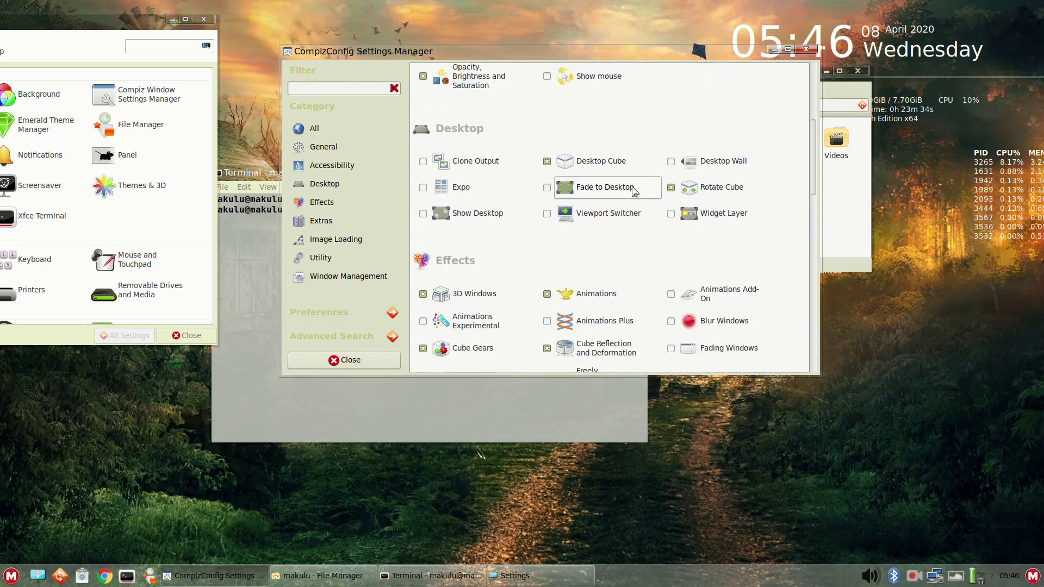
pyautogui.scroll(-2, 635, 192)
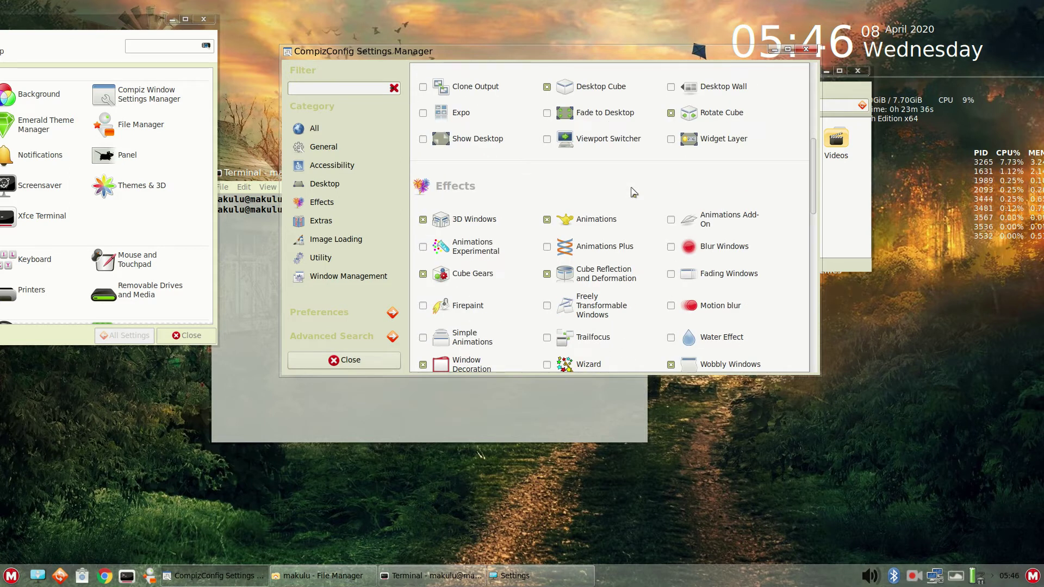
pyautogui.scroll(-1, 634, 191)
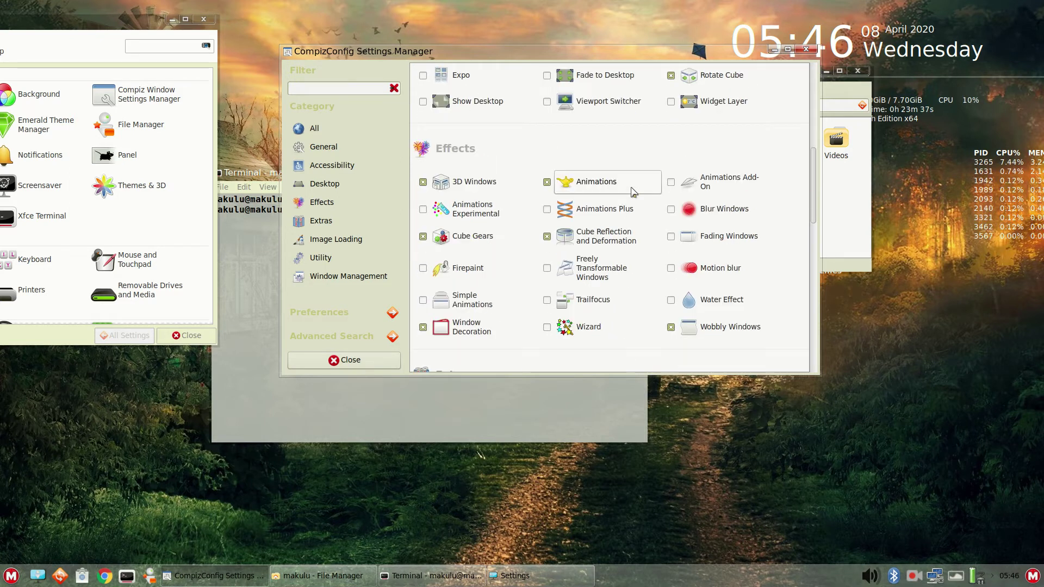
pyautogui.click(547, 268)
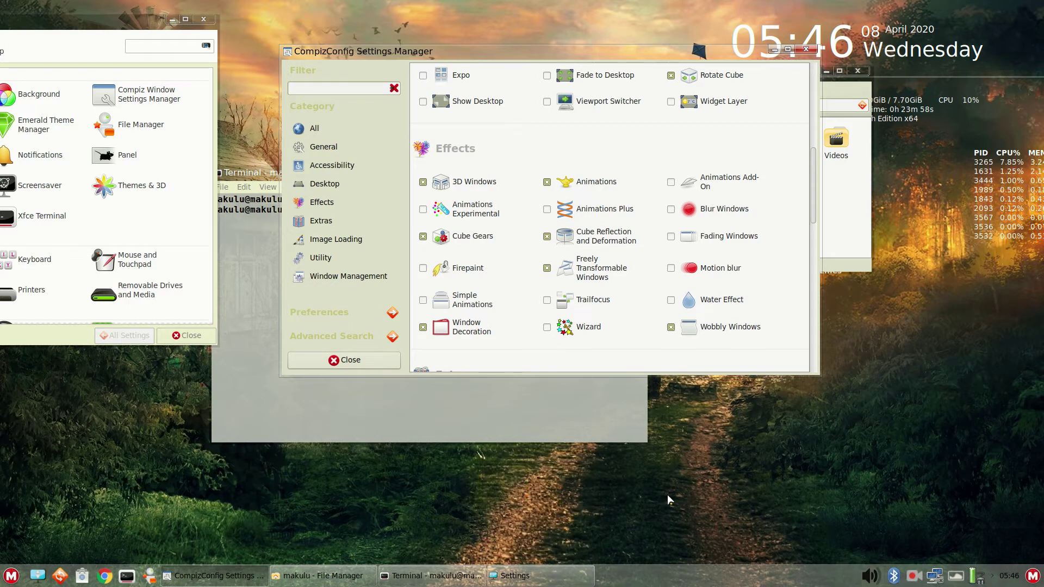
# - Rotate the desktop cube to the tekst.txt workspace and shift its window slightly to the left
pyautogui.hotkey('ctrl', 'alt', 'Right')
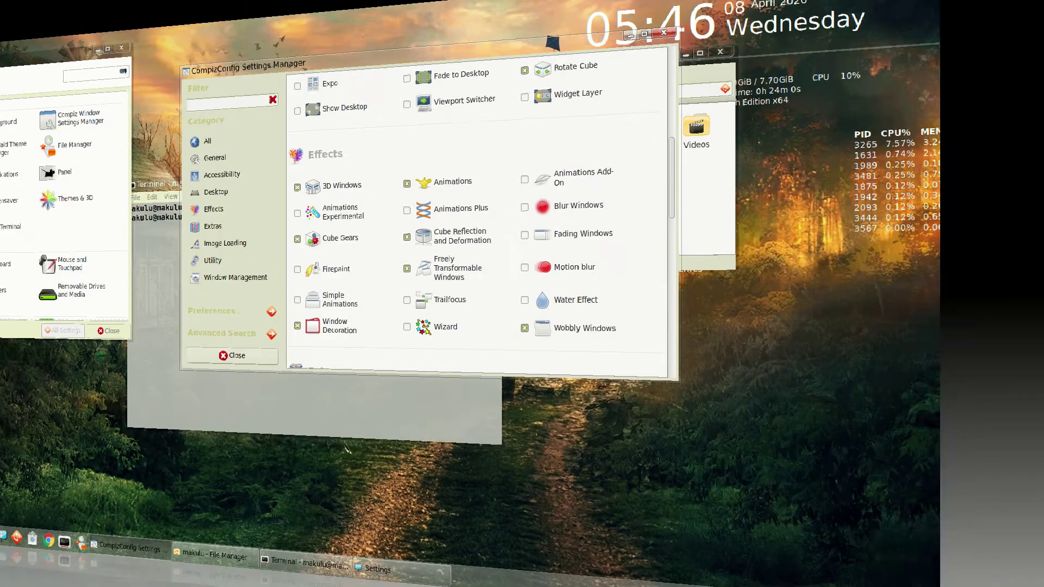
pyautogui.hotkey('ctrl', 'alt', 'Right')
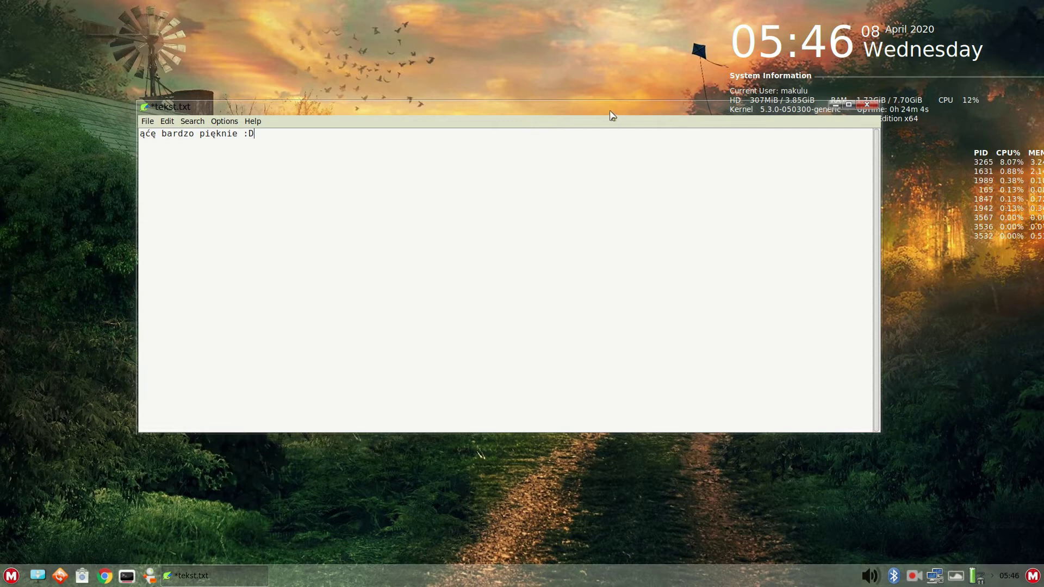
pyautogui.moveTo(609, 103); pyautogui.dragTo(578, 105)
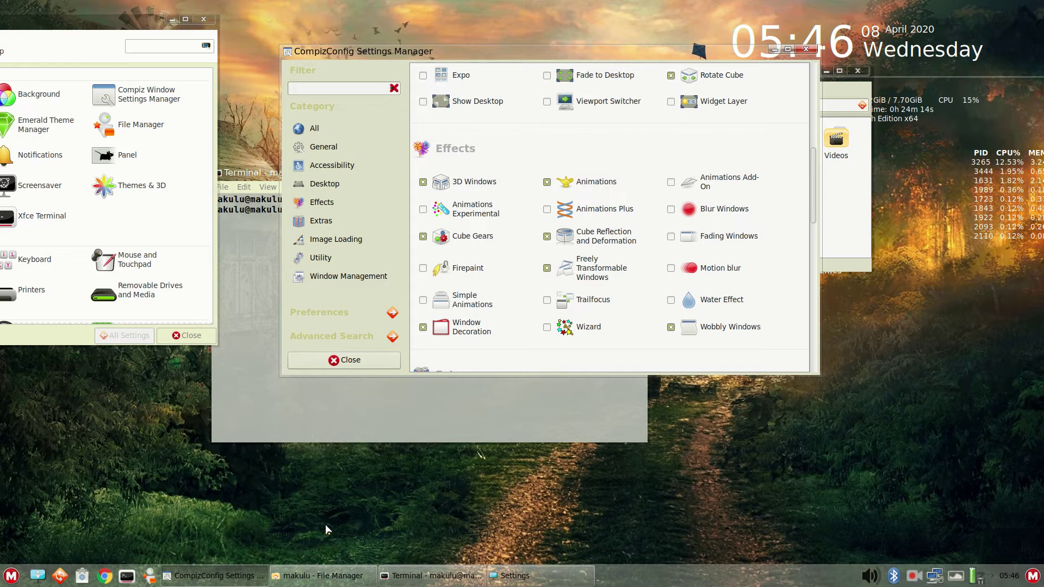
# - Open the Freely Transformable Windows settings and try a free transformation on the tekst.txt window in its workspace
pyautogui.click(594, 271)
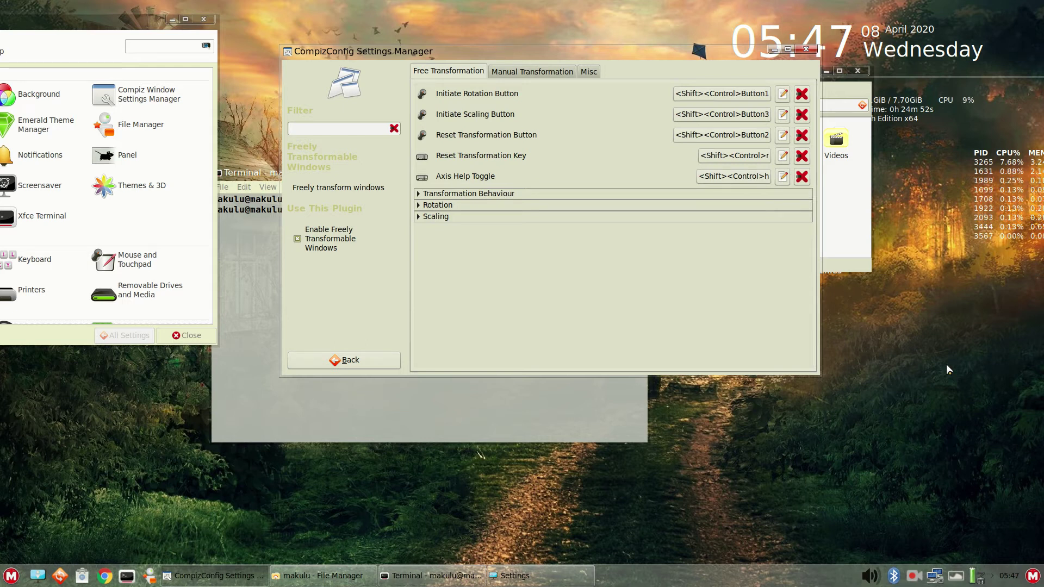
pyautogui.hotkey('ctrl', 'alt', 'Right')
pyautogui.hotkey('ctrl', 'alt', 'Right')
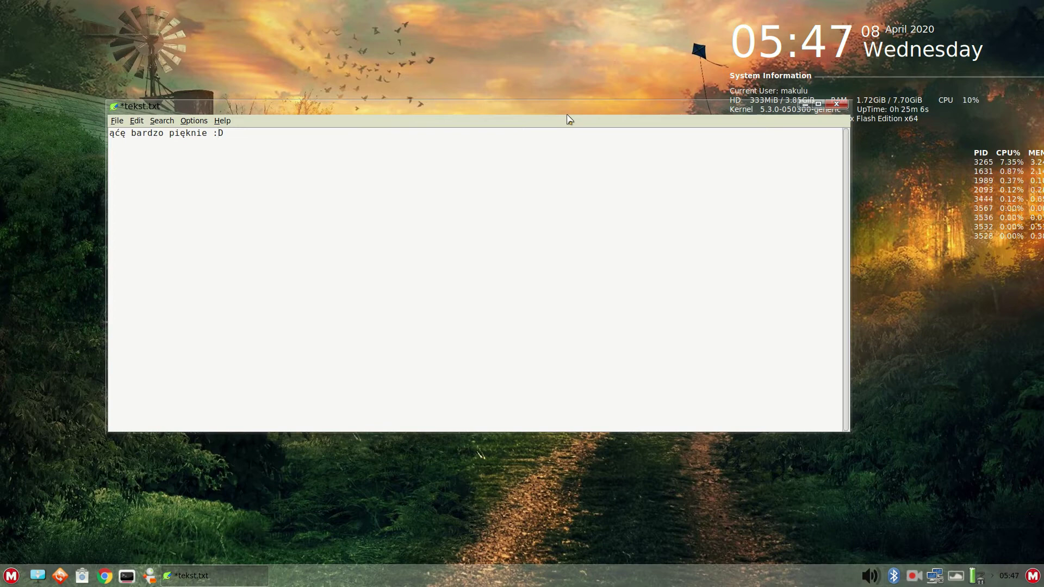
pyautogui.moveTo(540, 113); pyautogui.dragTo(467, 207)
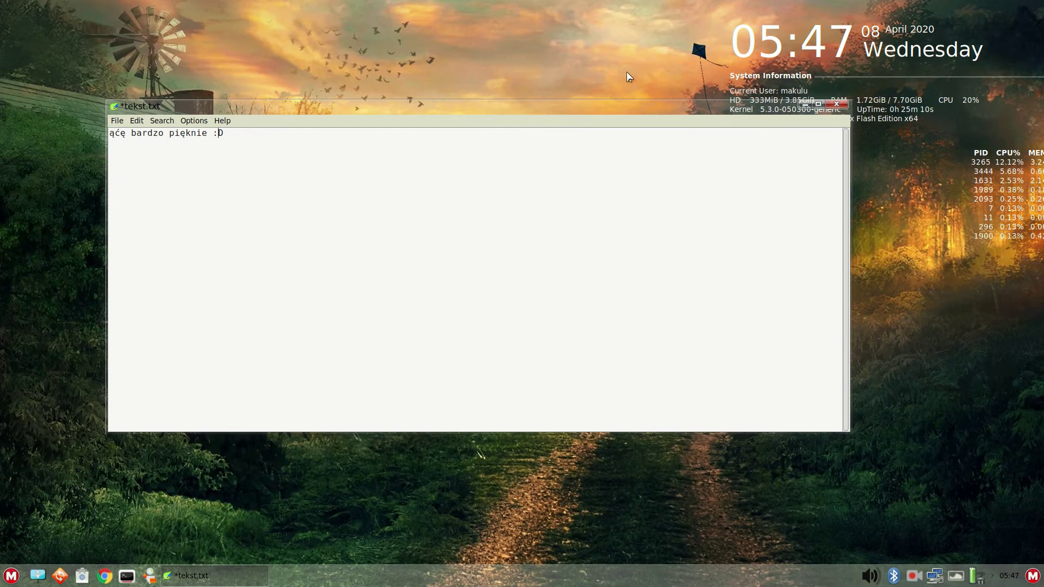
pyautogui.rightClick(614, 112)
pyautogui.click(590, 116)
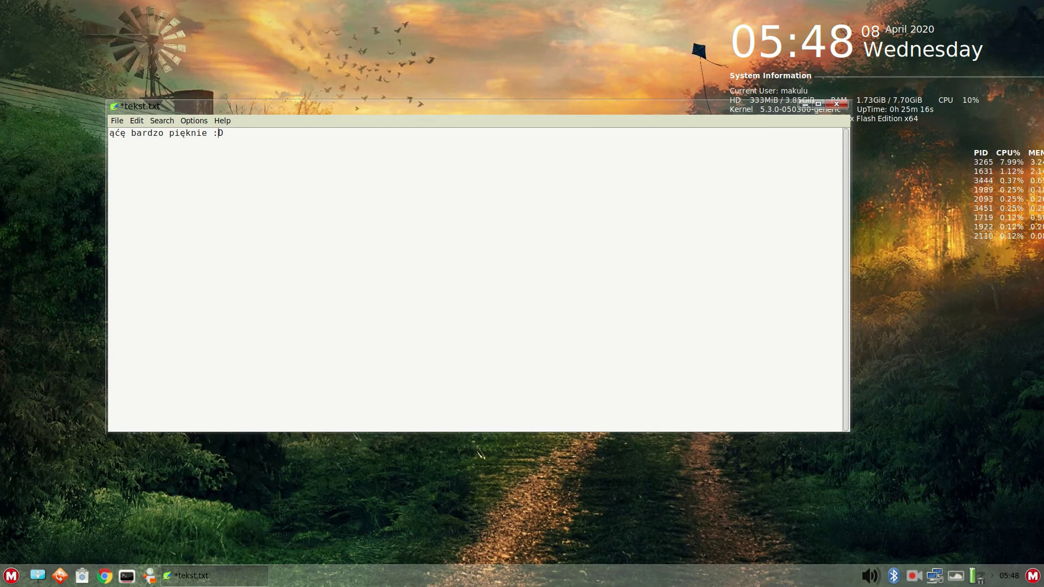
pyautogui.hotkey('ctrl', 'alt', 'Left')
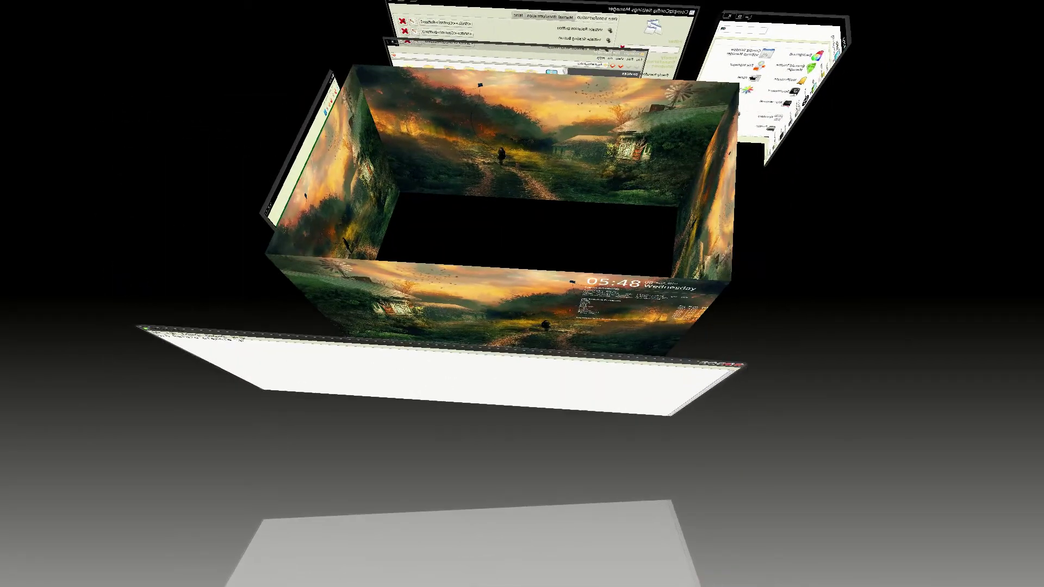
pyautogui.rightClick(682, 106)
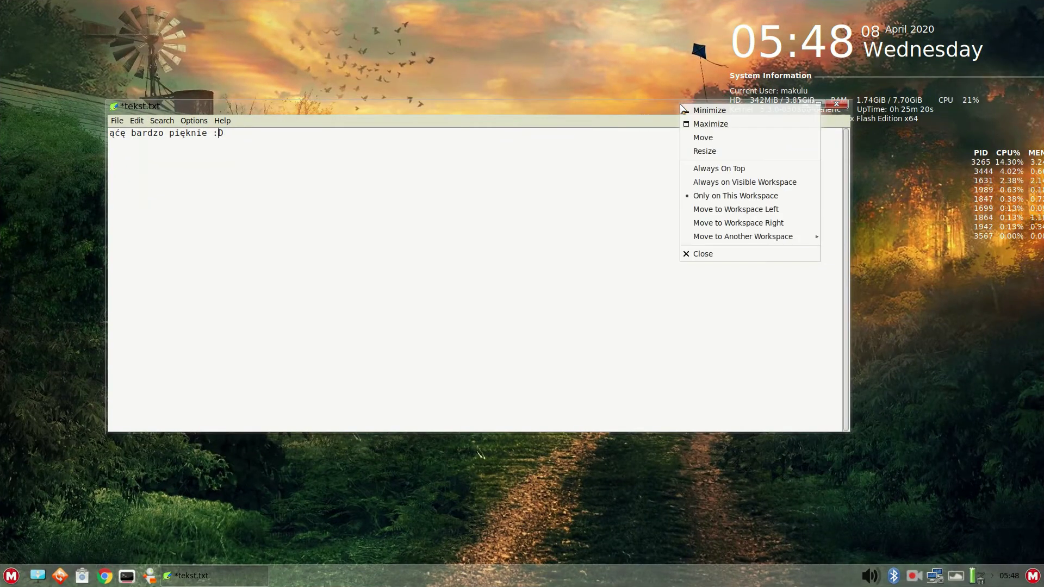
pyautogui.click(628, 109)
pyautogui.rightClick(603, 111)
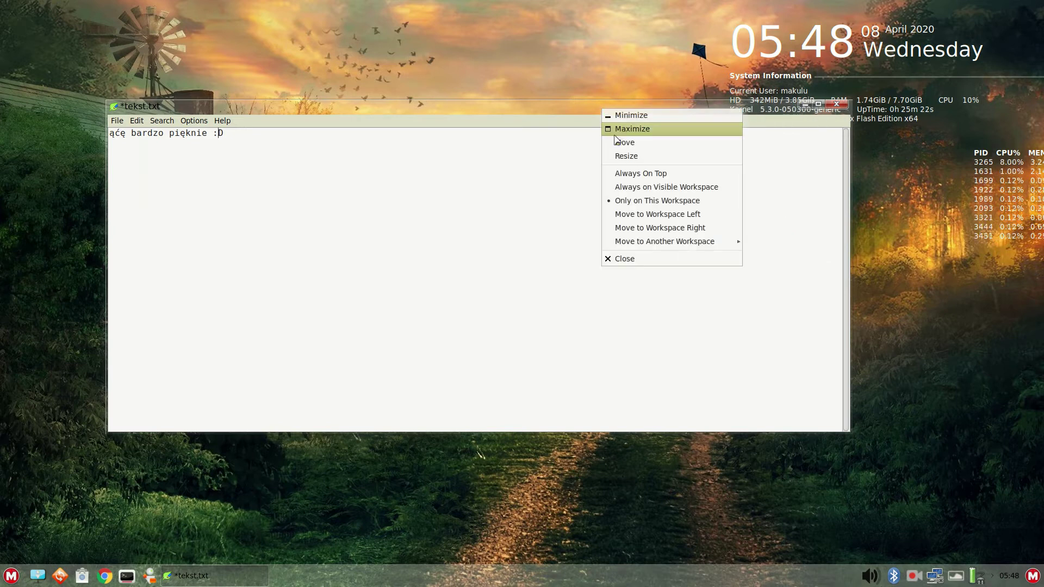
pyautogui.click(534, 206)
pyautogui.rightClick(675, 247)
pyautogui.press('Escape')
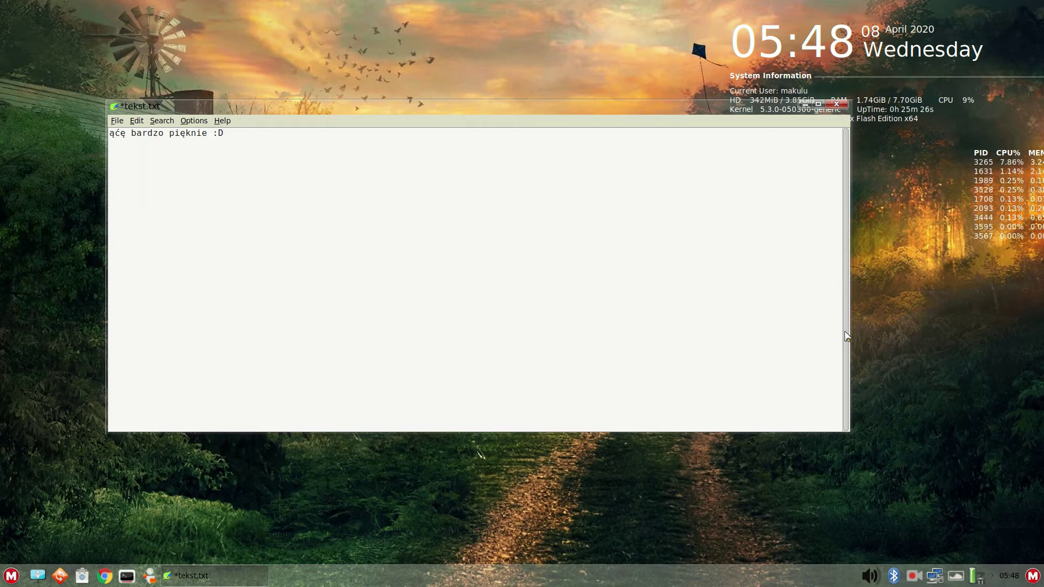
# - Rotate the cube to show the windows floating off its faces, return to tekst.txt and move its window to the right
pyautogui.hotkey('ctrl', 'alt', 'Right')
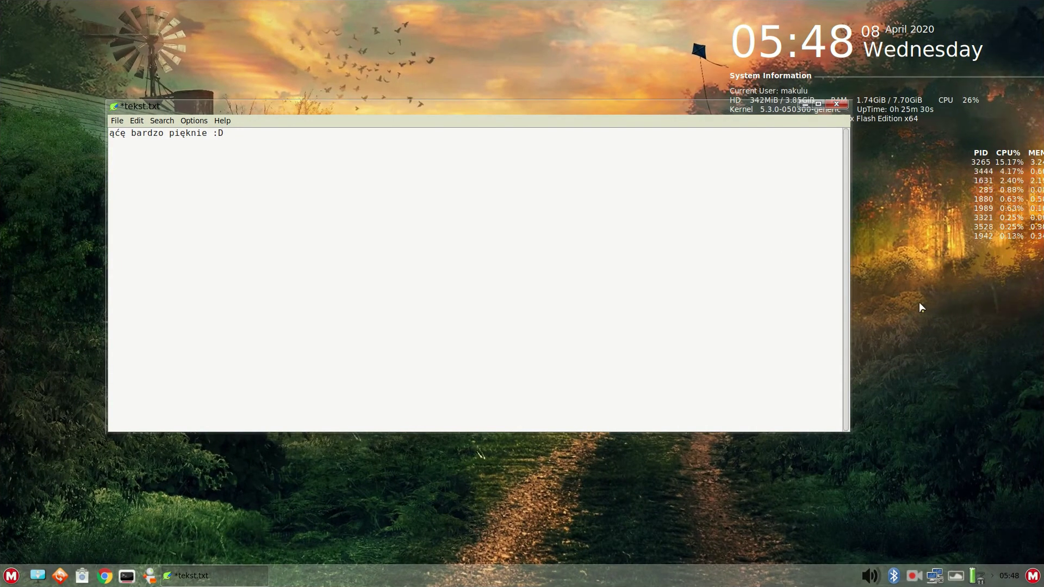
pyautogui.hotkey('ctrl', 'alt', 'Right')
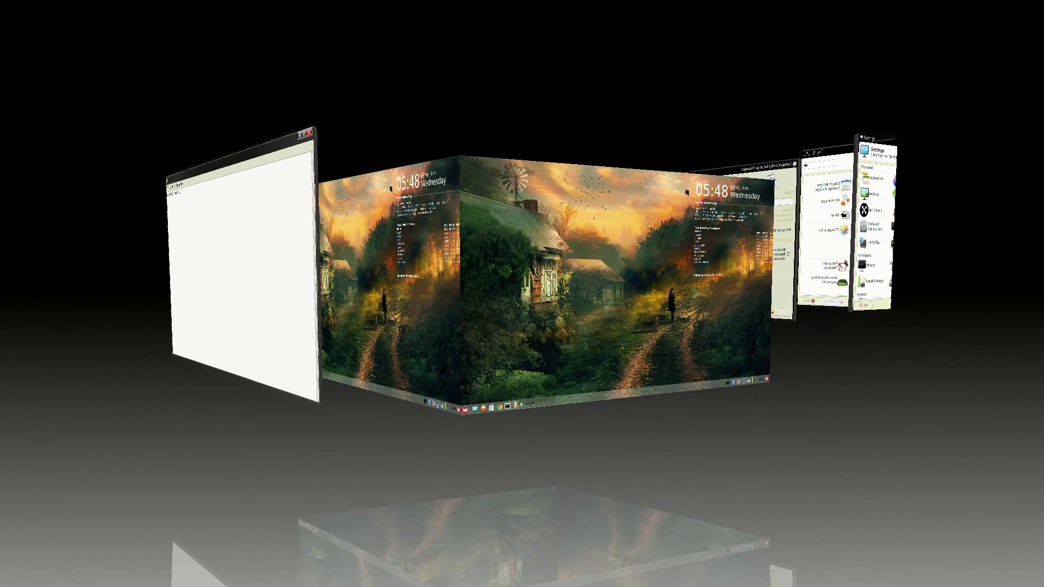
pyautogui.hotkey('ctrl', 'alt', 'Left')
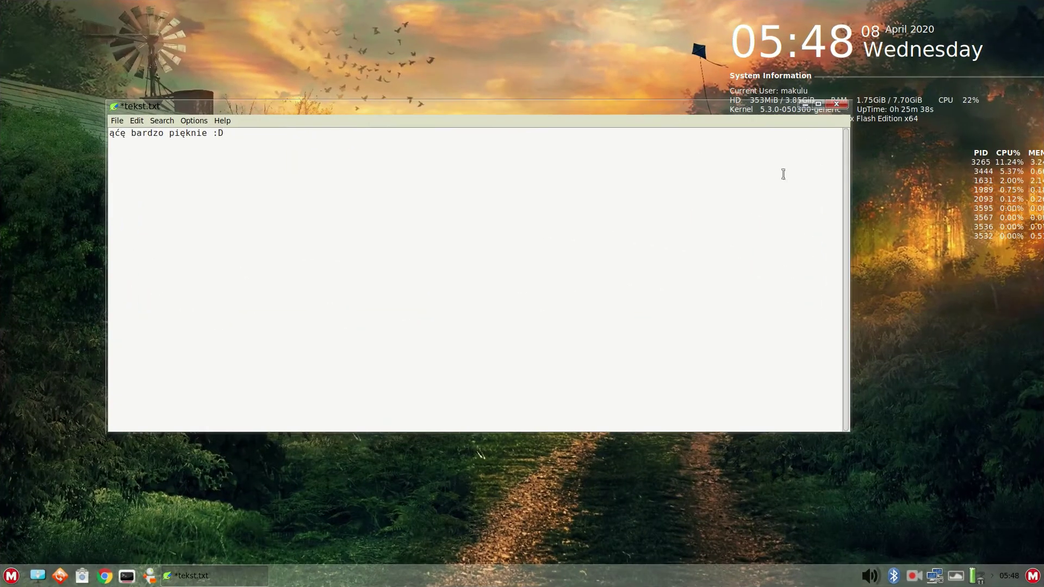
pyautogui.moveTo(517, 111); pyautogui.dragTo(668, 129)
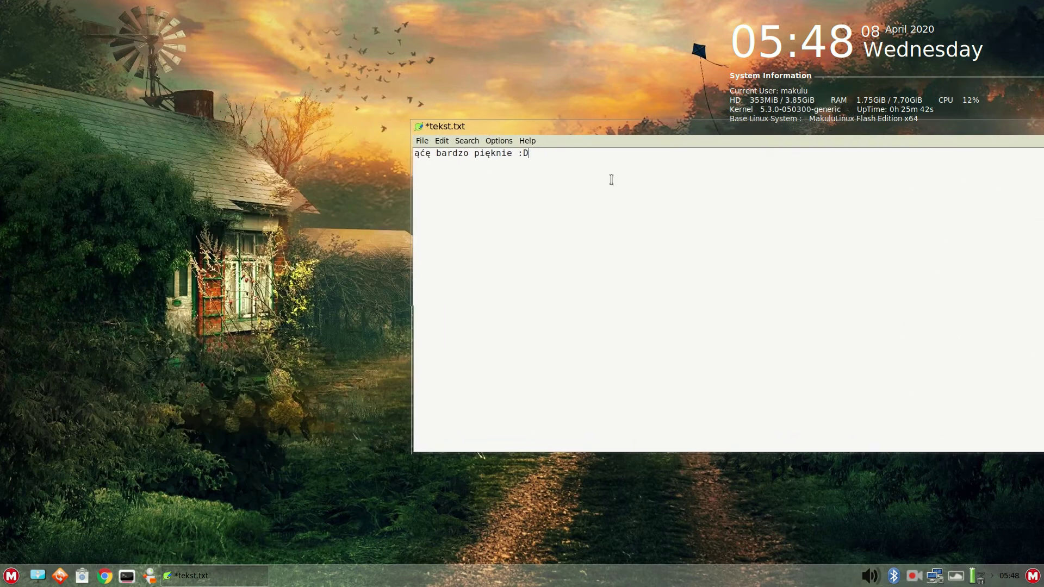
# - Rotate back to the CompizConfig workspace, bring the Terminal window to the front and close it
pyautogui.hotkey('ctrl', 'alt', 'Left')
pyautogui.hotkey('ctrl', 'alt', 'Left')
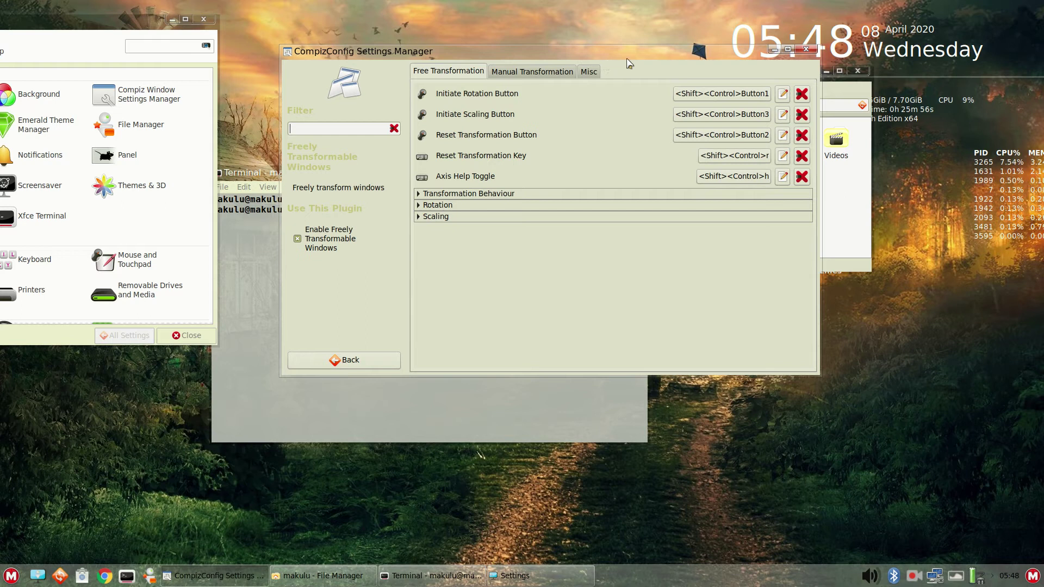
pyautogui.click(261, 181)
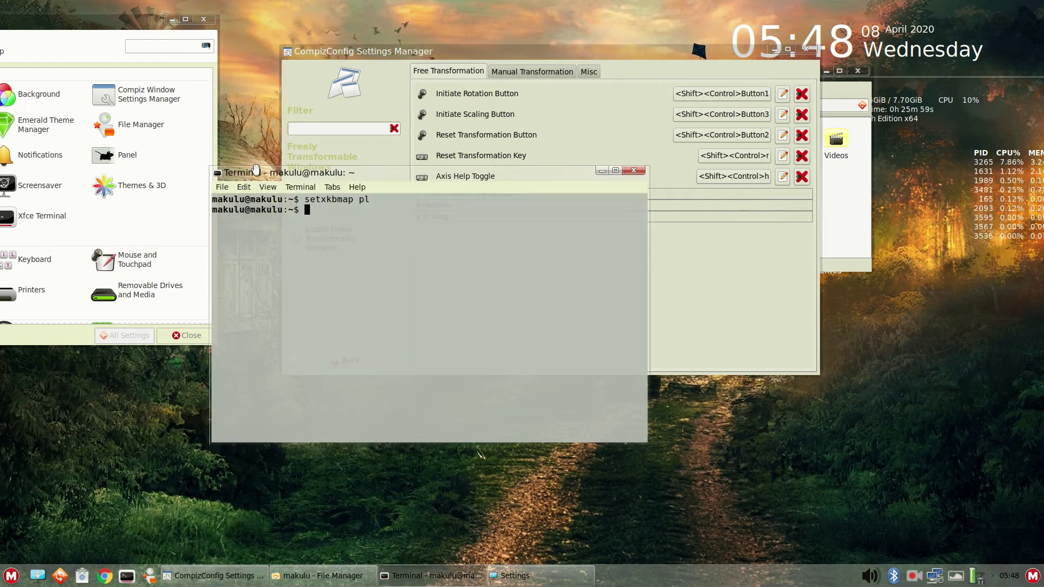
pyautogui.click(634, 172)
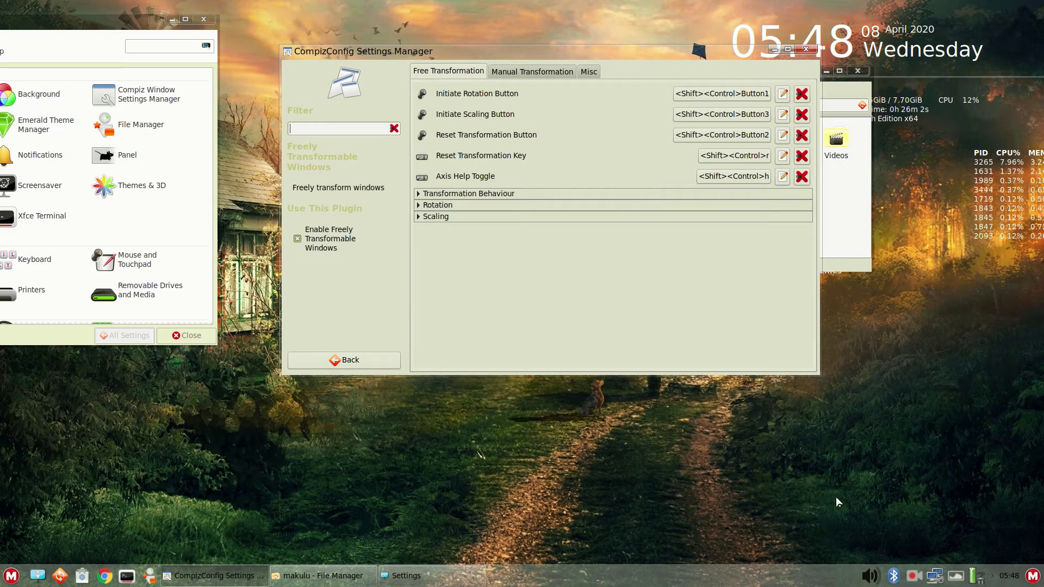
# - Rotate the desktop cube to show its 3D windows and settle on the tekst.txt workspace
pyautogui.hotkey('ctrl', 'alt', 'Left')
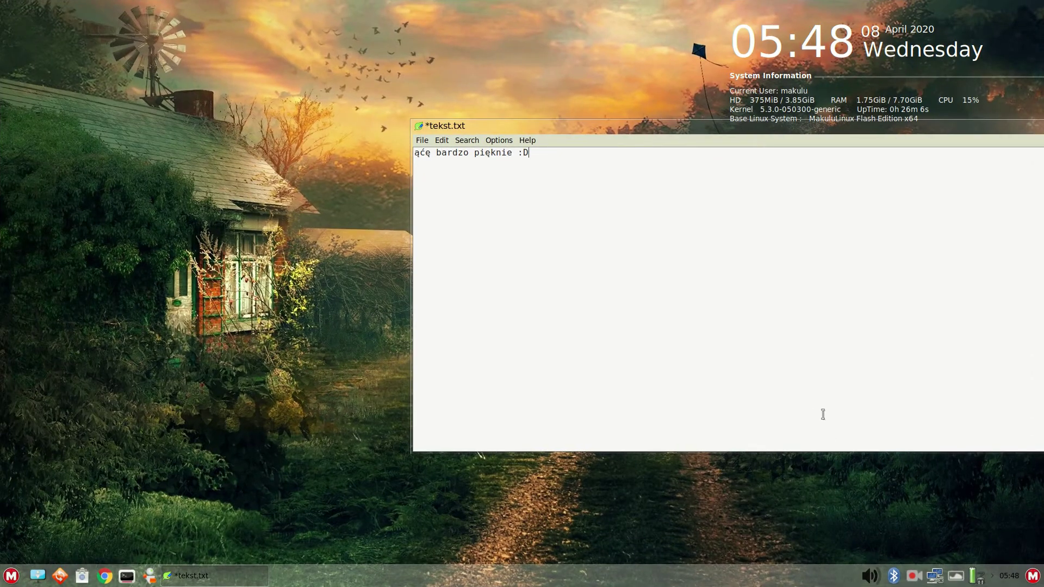
pyautogui.hotkey('ctrl', 'alt', 'Right')
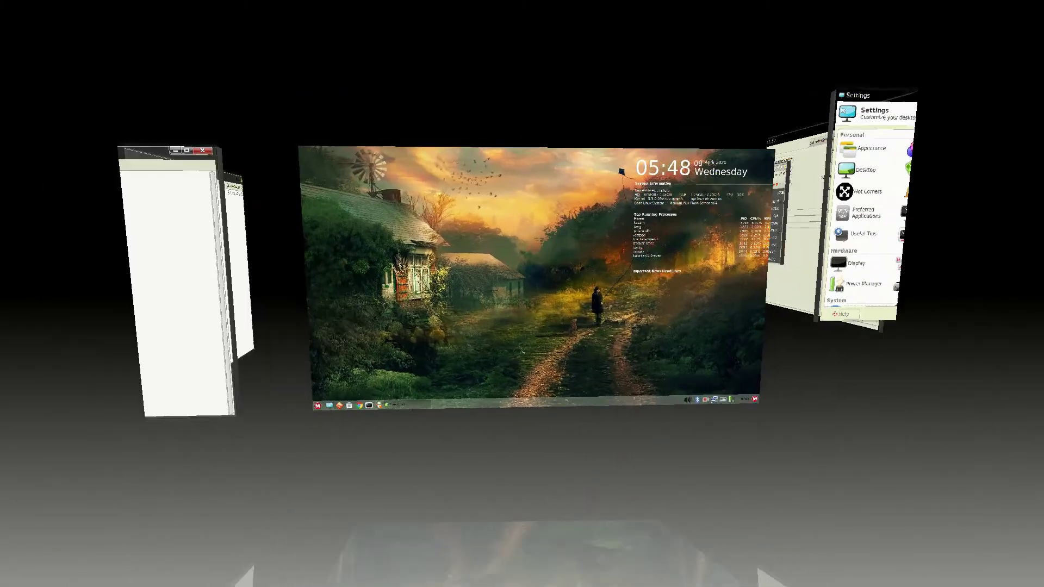
pyautogui.hotkey('ctrl', 'alt', 'Left')
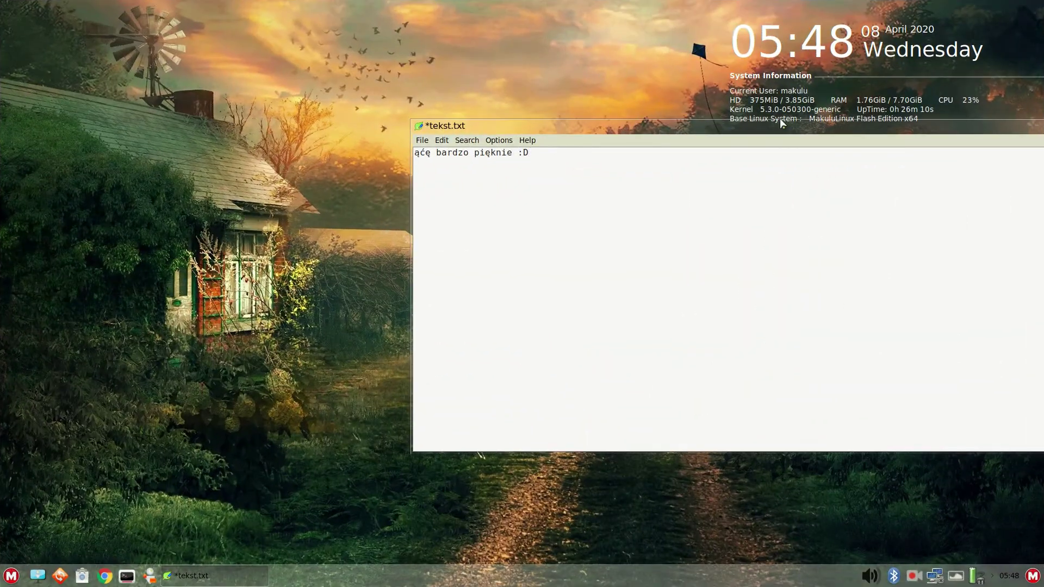
# - Carry the tekst.txt window across the cube, past the Klondike workspace, to the workspace with the CompizConfig window
pyautogui.moveTo(779, 121); pyautogui.dragTo(236, 121)
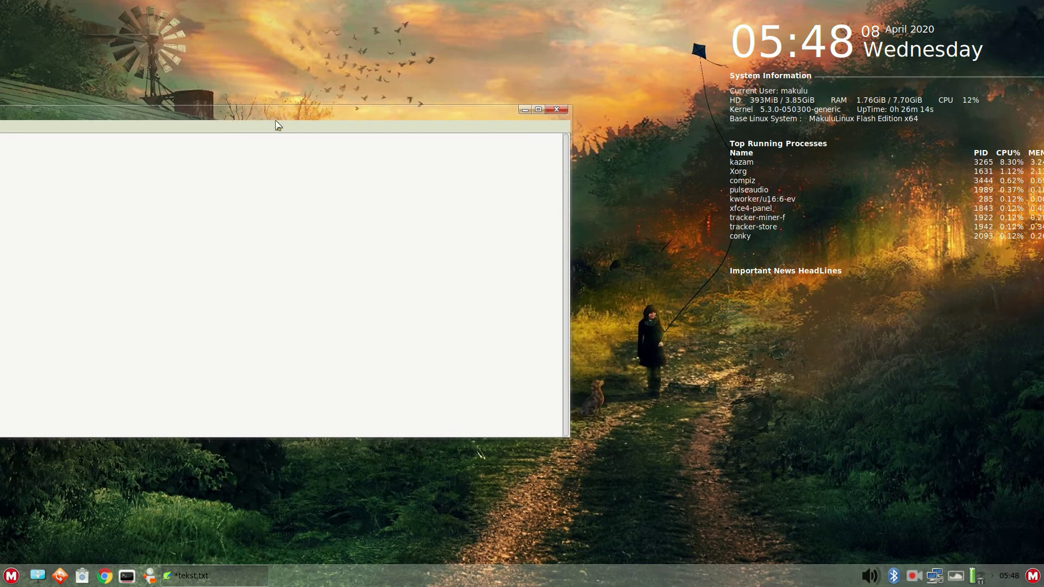
pyautogui.hotkey('ctrl', 'alt', 'shift', 'Right')
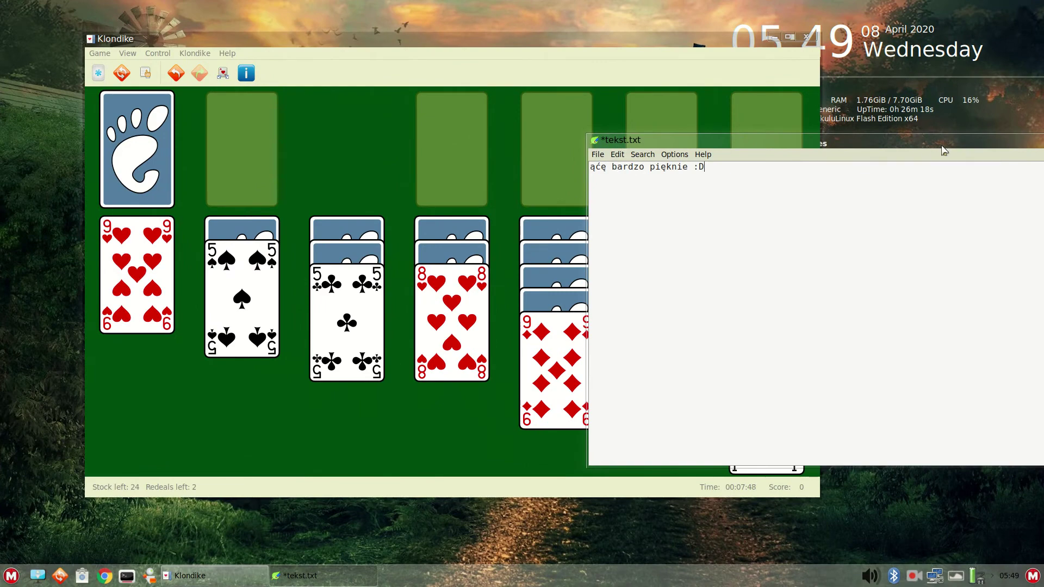
pyautogui.hotkey('ctrl', 'alt', 'shift', 'Right')
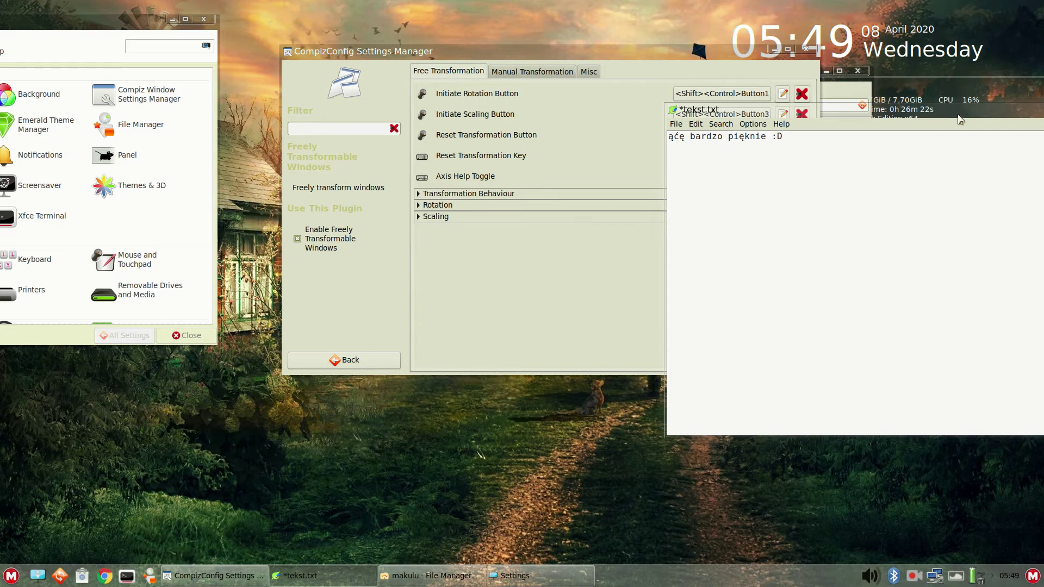
# - Move the tekst.txt window down and to the left until it overlaps the CompizConfig Settings Manager window
pyautogui.moveTo(960, 116); pyautogui.dragTo(797, 192)
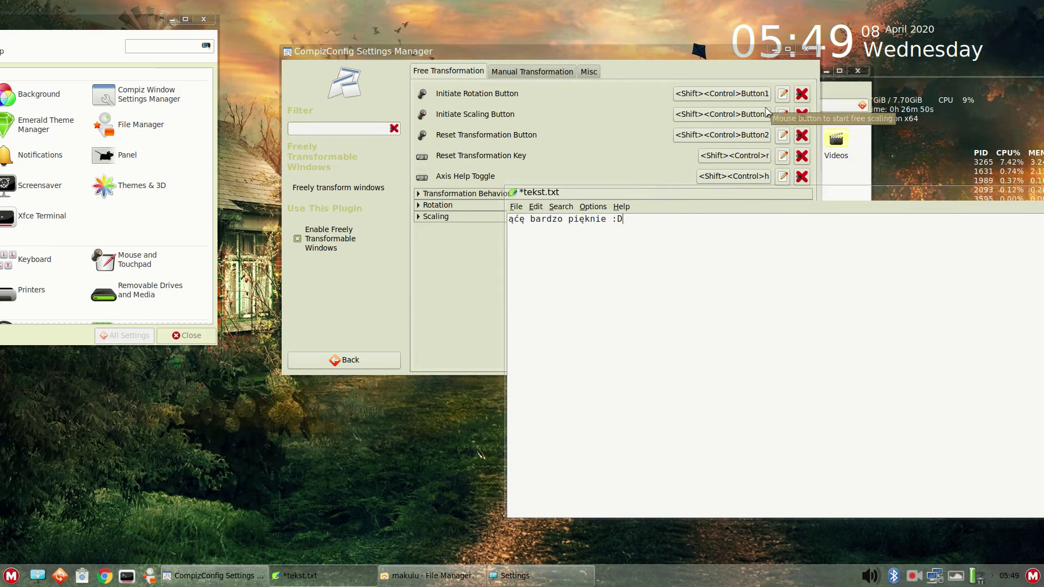
pyautogui.hotkey('ctrl', 'alt', 'Left')
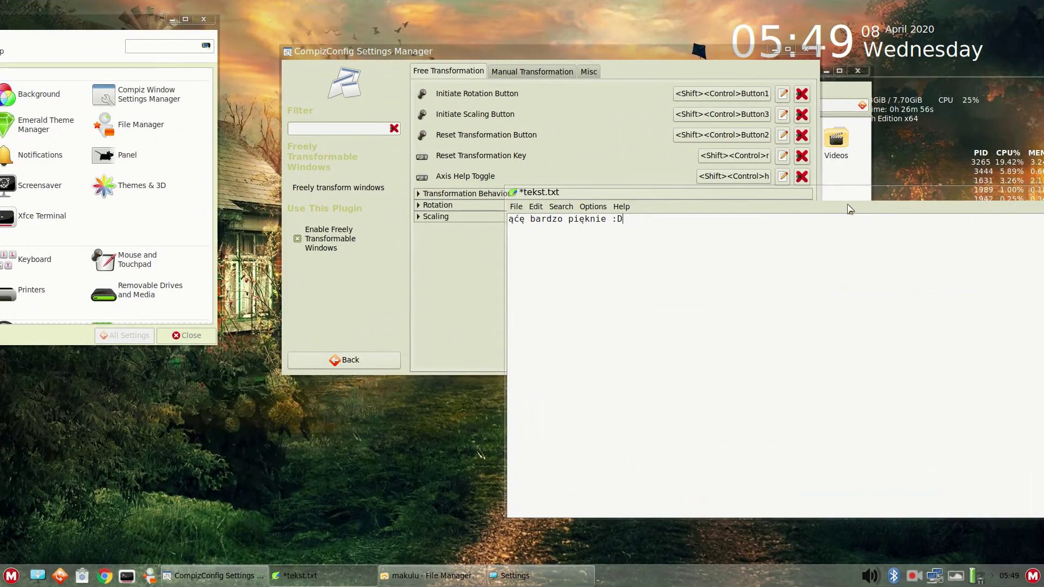
pyautogui.moveTo(866, 197); pyautogui.dragTo(813, 197)
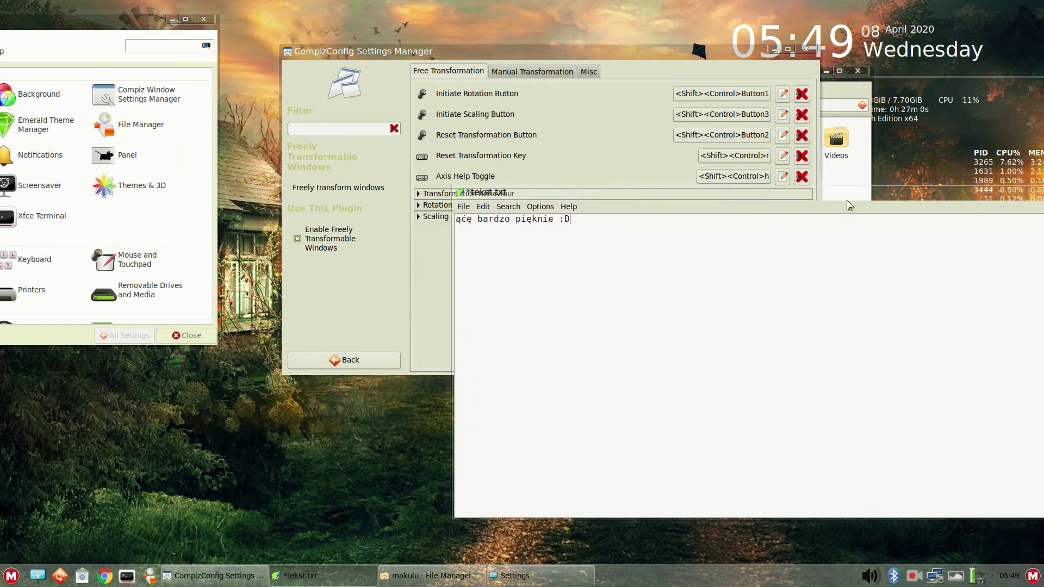
pyautogui.moveTo(877, 202)
pyautogui.mouseDown()
pyautogui.moveTo(877, 305)
pyautogui.moveTo(874, 188)
pyautogui.mouseUp()
pyautogui.rightClick(875, 195)
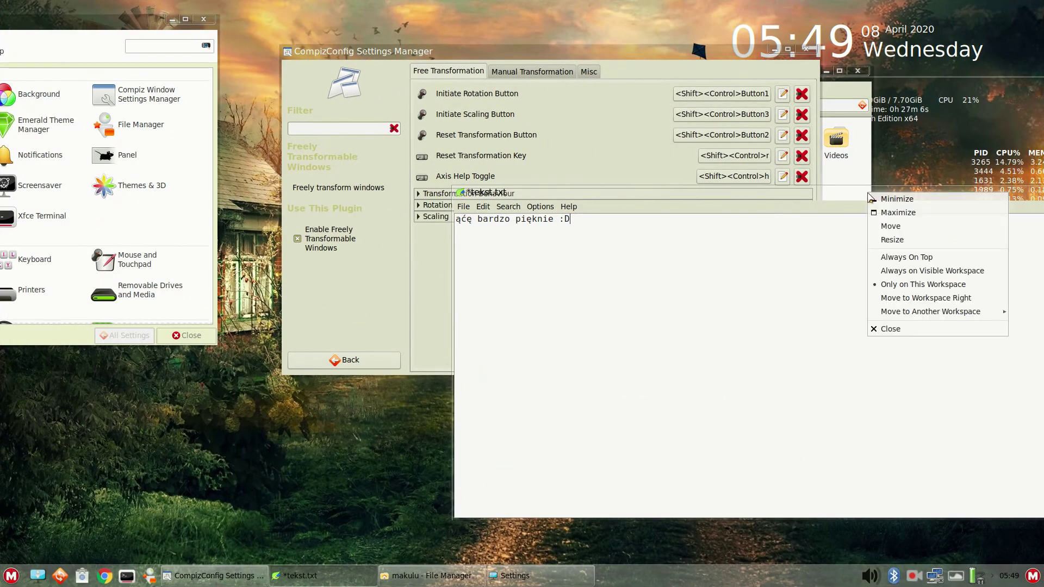
pyautogui.click(843, 195)
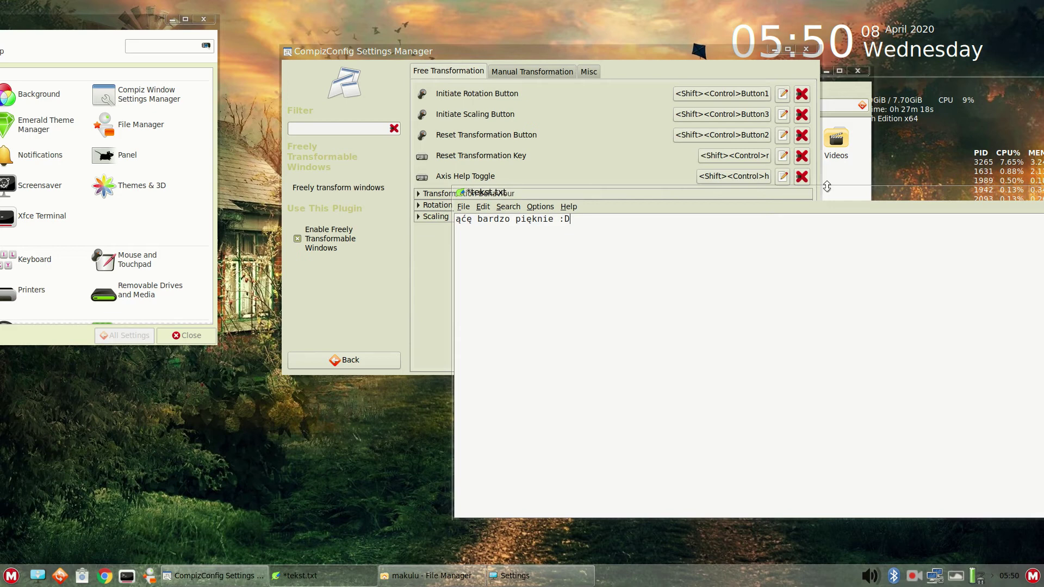
pyautogui.moveTo(827, 186); pyautogui.dragTo(680, 272)
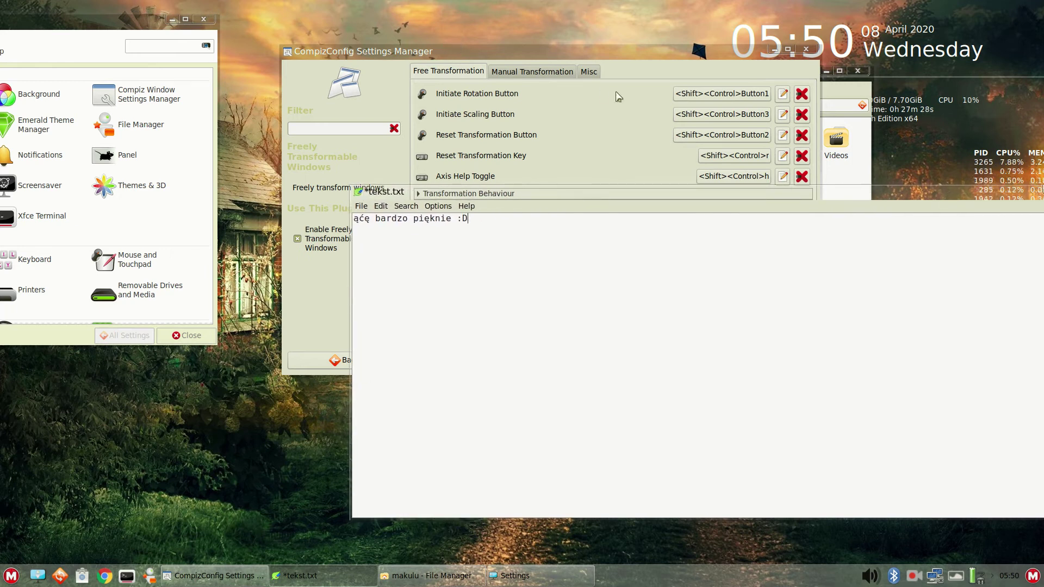
# - Bring CompizConfig Settings Manager to the front, return to its plugin list and disable Cube Reflection and Deformation
pyautogui.click(608, 56)
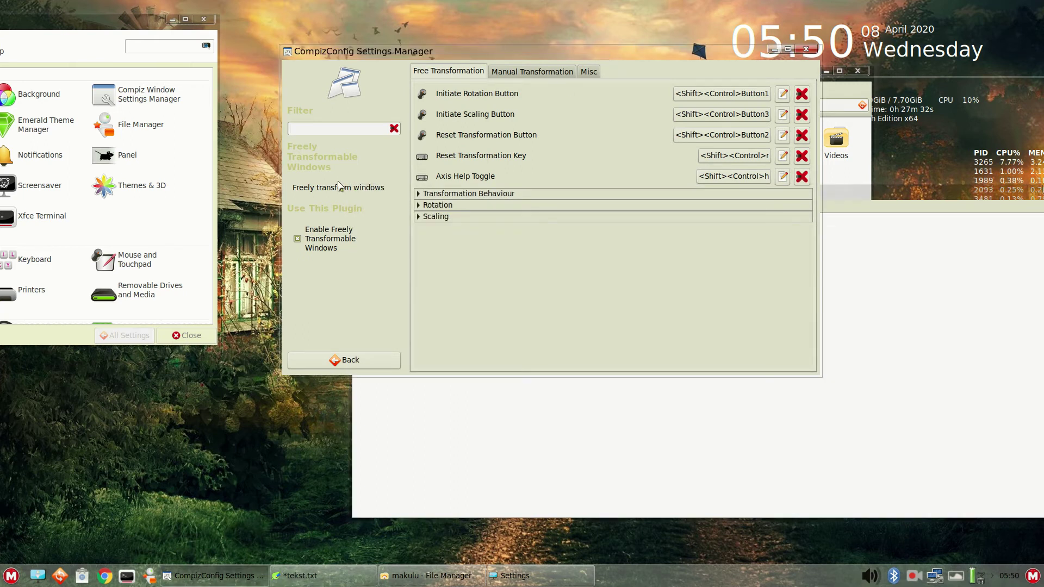
pyautogui.click(347, 362)
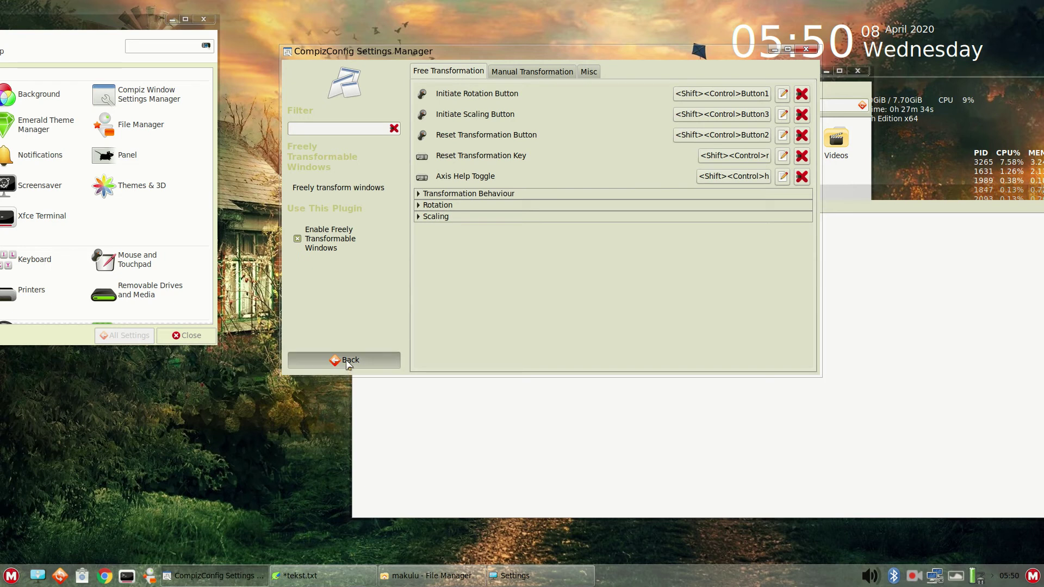
pyautogui.scroll(-2, 569, 266)
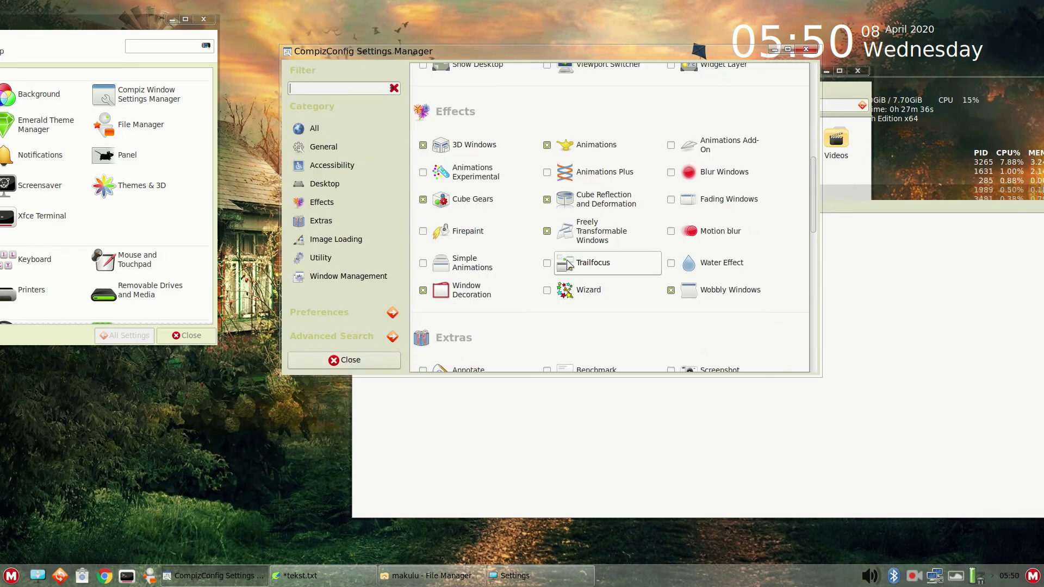
pyautogui.click(547, 163)
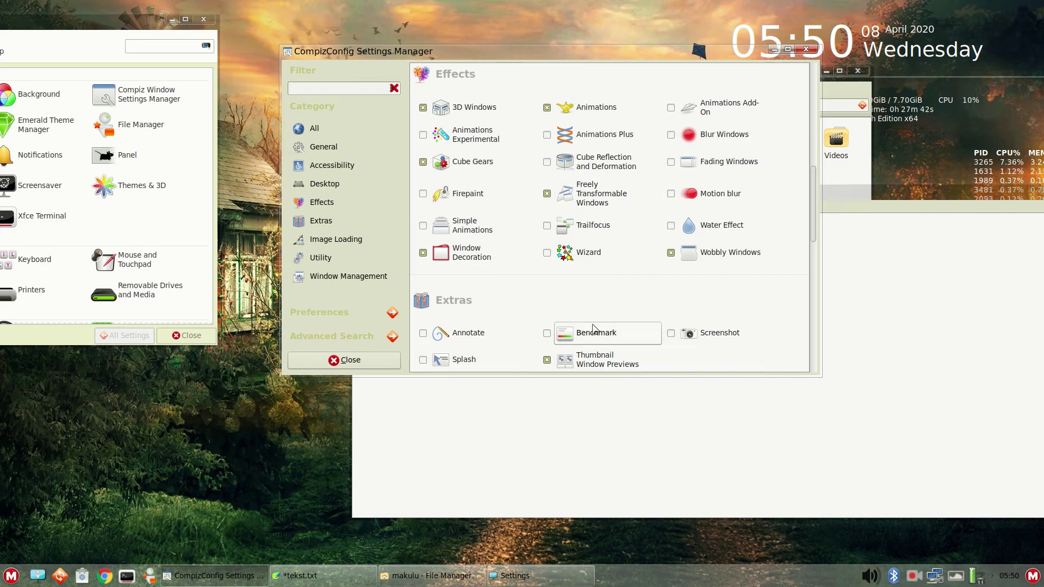
# - Rotate the cube to the Klondike workspace, across to the Settings workspace, and return to the CompizConfig workspace
pyautogui.hotkey('ctrl', 'alt', 'Right')
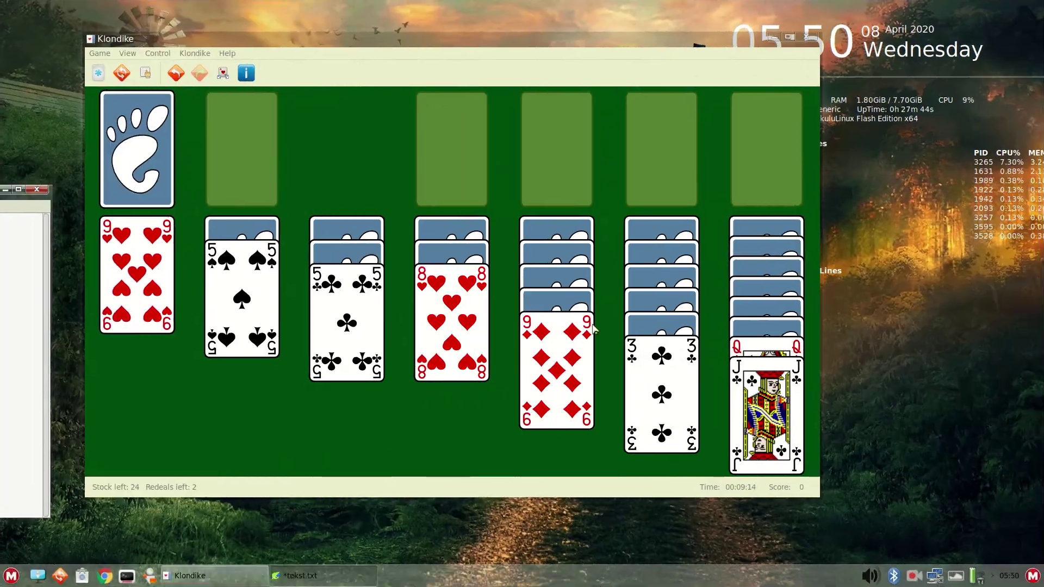
pyautogui.hotkey('ctrl', 'alt', 'Left')
pyautogui.hotkey('ctrl', 'alt', 'Left')
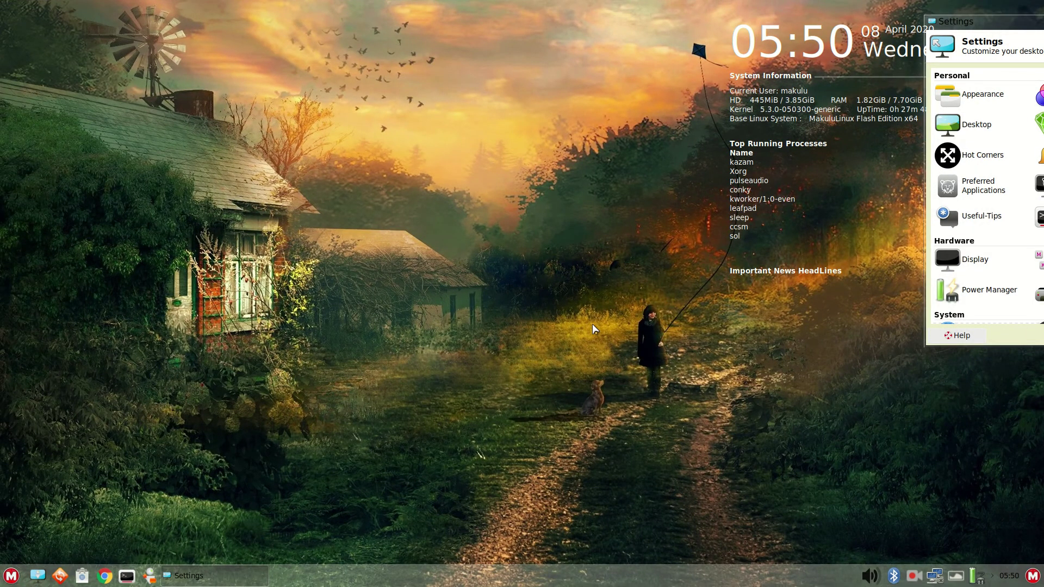
pyautogui.hotkey('ctrl', 'alt', 'Right')
# - Unfold the cube into a flat row, slide along its workspaces, and return past Klondike to the CompizConfig workspace
pyautogui.hotkey('ctrl', 'alt', 'Down')
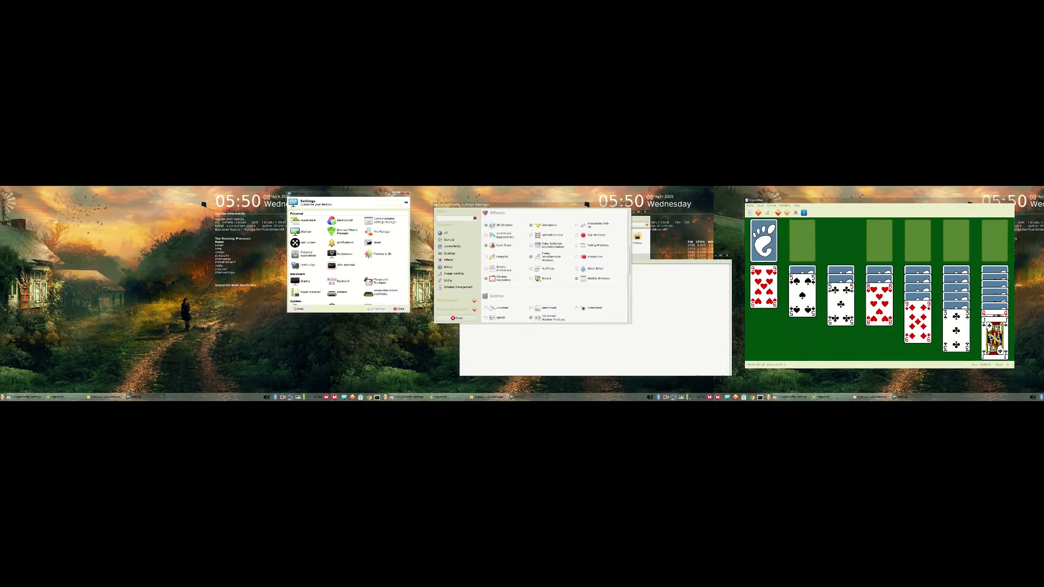
pyautogui.hotkey('ctrl', 'alt', 'Right')
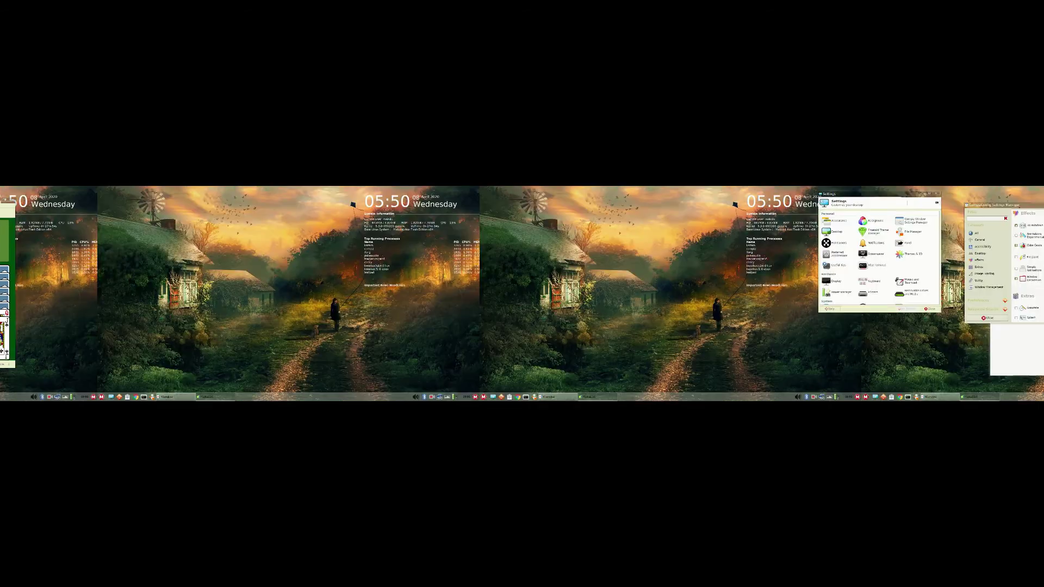
pyautogui.hotkey('ctrl', 'alt', 'Right')
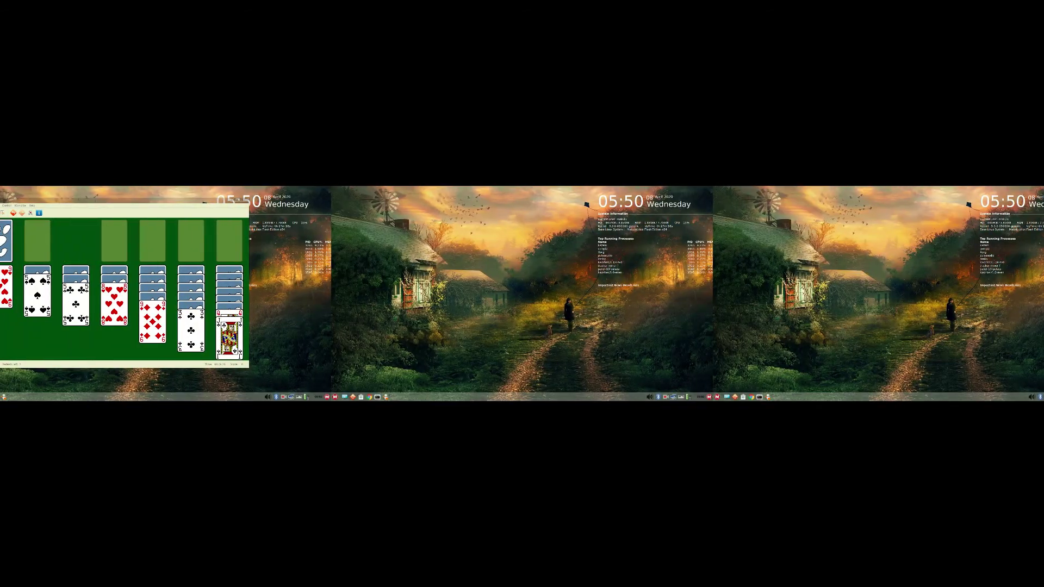
pyautogui.hotkey('ctrl', 'alt', 'Left')
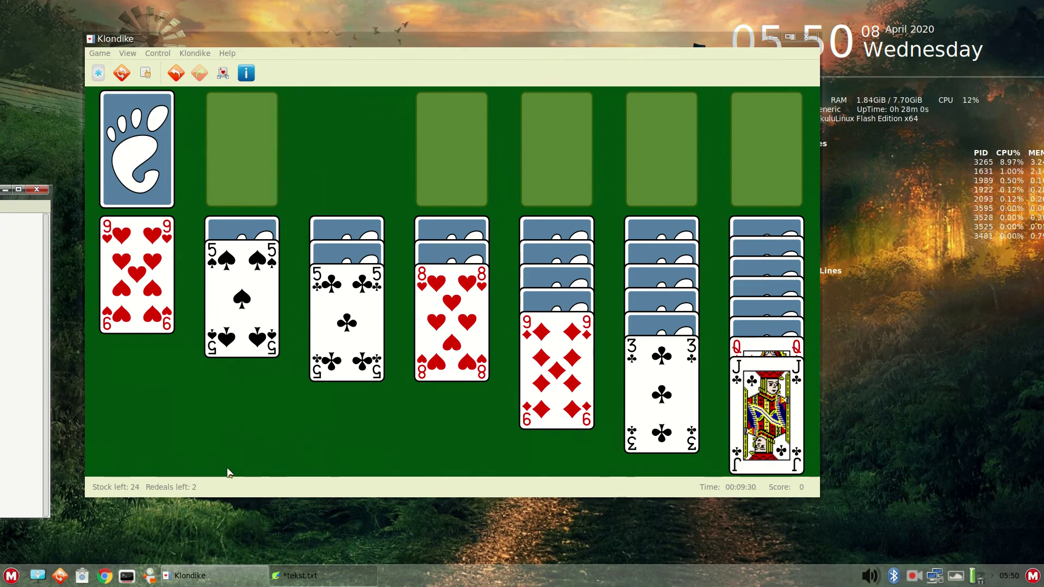
pyautogui.hotkey('ctrl', 'alt', 'Left')
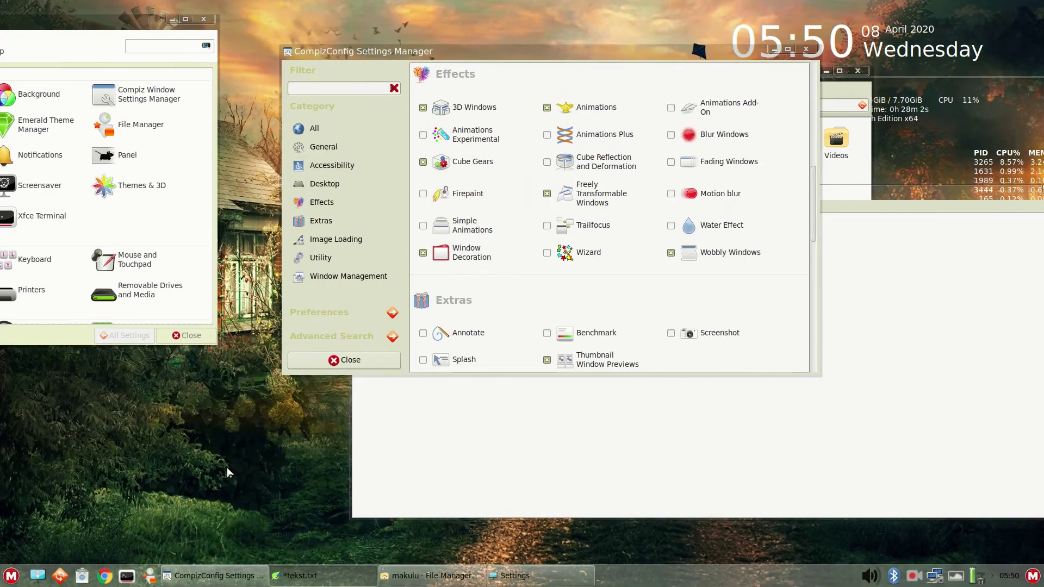
# - Look through the Extras, Image Loading, Utility and Window Management plugins in the CompizConfig list
pyautogui.scroll(-4, 702, 163)
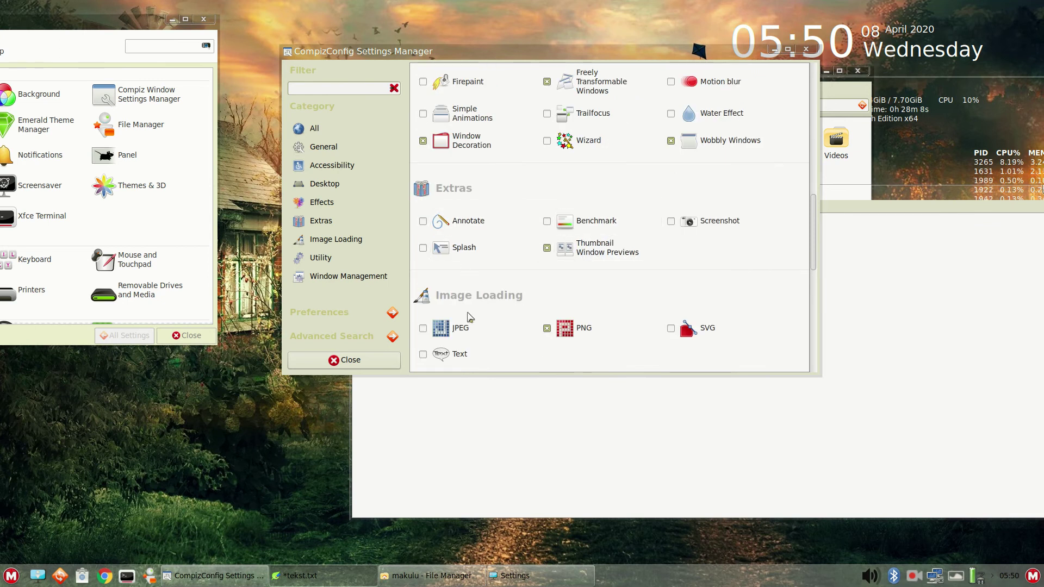
pyautogui.scroll(-1, 501, 346)
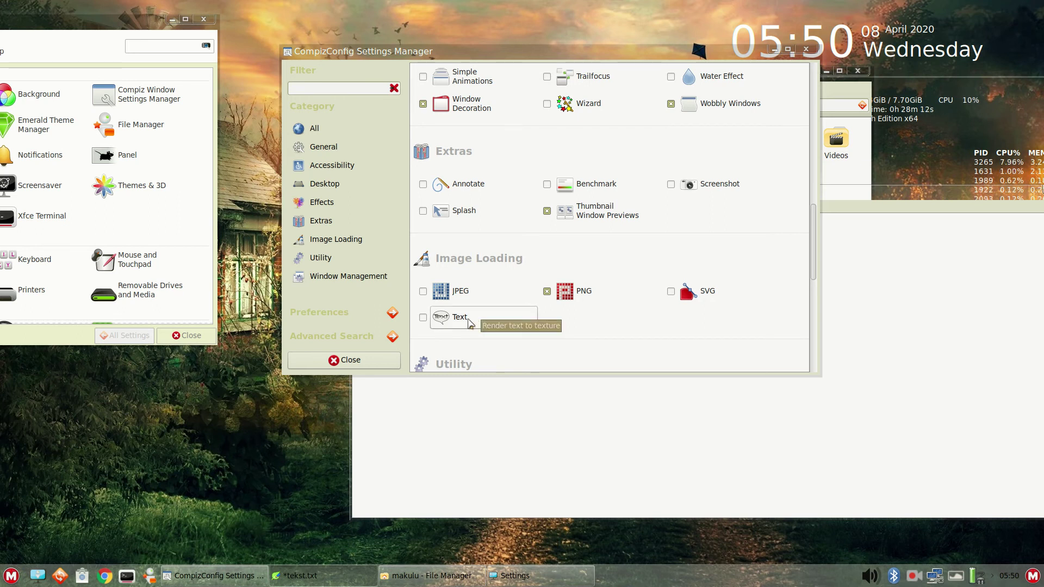
pyautogui.scroll(-2, 476, 325)
pyautogui.scroll(-3, 522, 294)
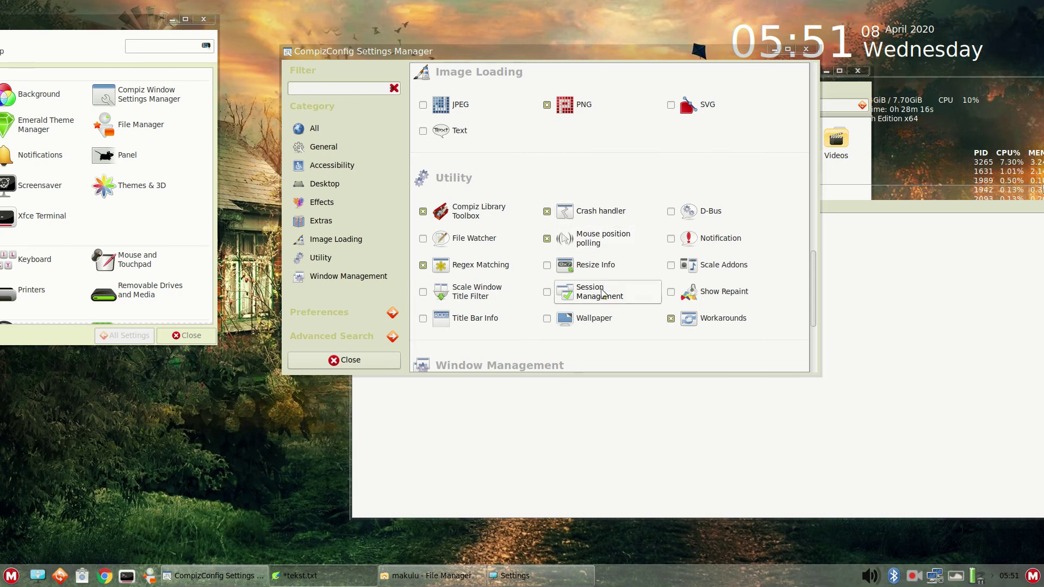
pyautogui.scroll(-2, 624, 326)
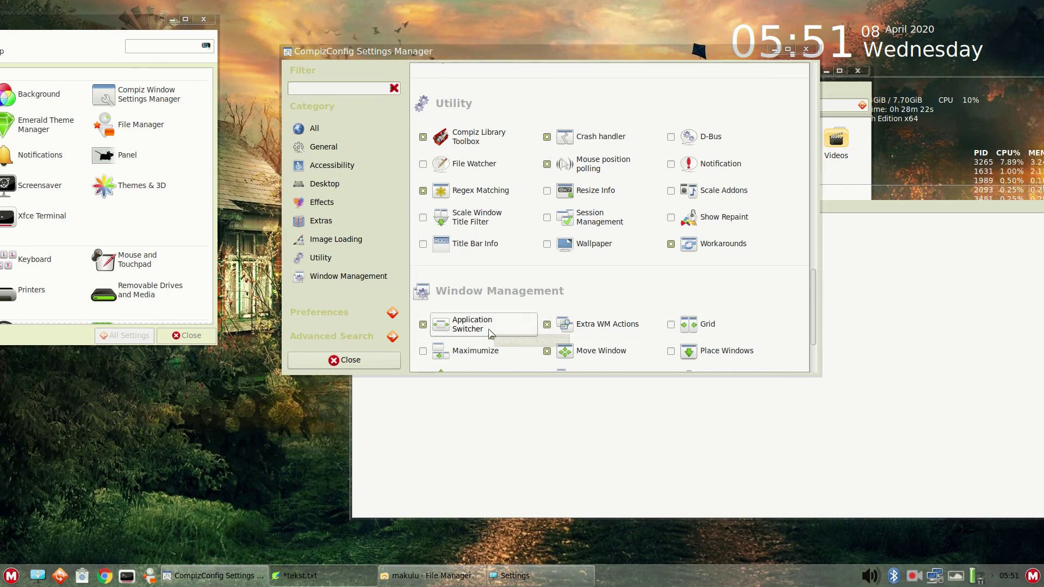
pyautogui.scroll(-1, 725, 302)
pyautogui.scroll(-2, 725, 303)
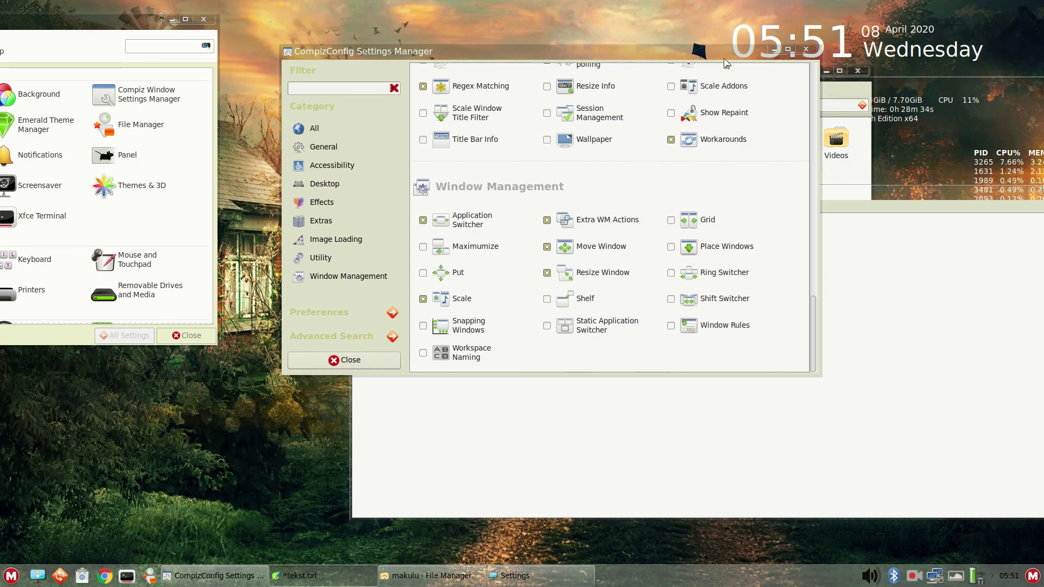
# - Rearrange the overlapping windows, moving CompizConfig down and to the left and File Manager slightly up and to the left
pyautogui.moveTo(703, 54); pyautogui.dragTo(699, 89)
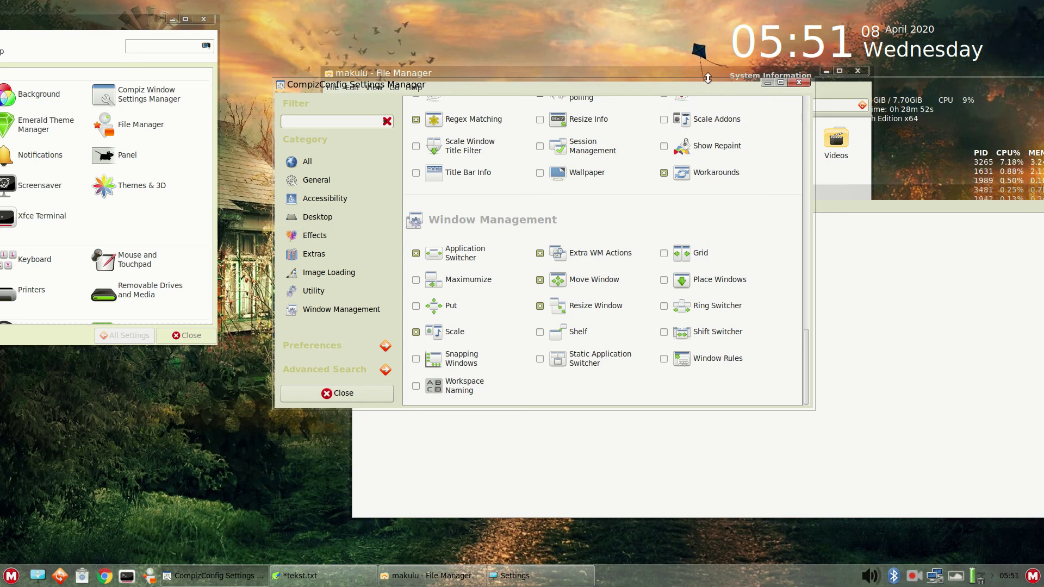
pyautogui.moveTo(704, 79); pyautogui.dragTo(653, 69)
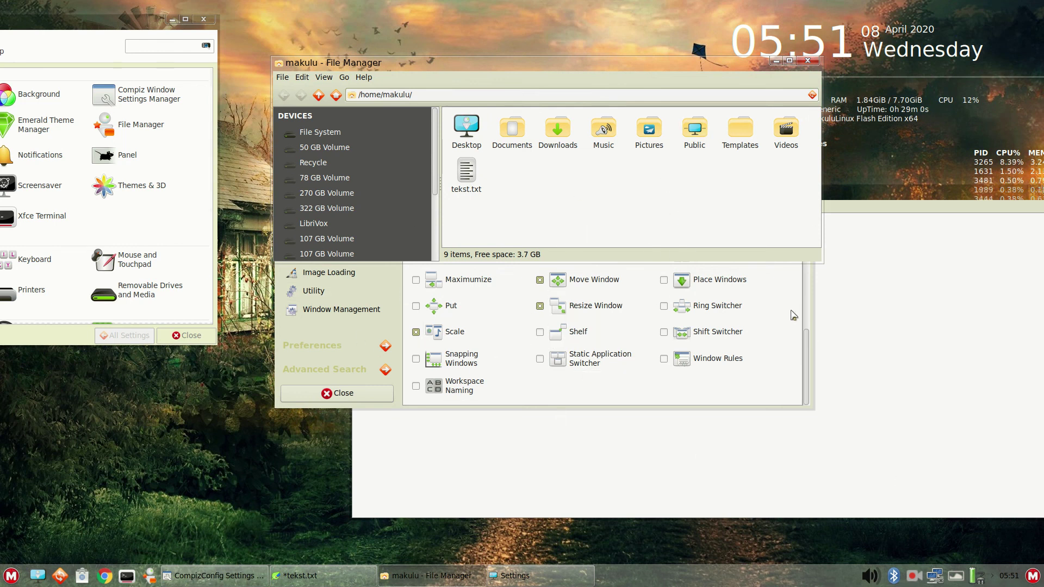
pyautogui.moveTo(806, 351); pyautogui.dragTo(806, 321)
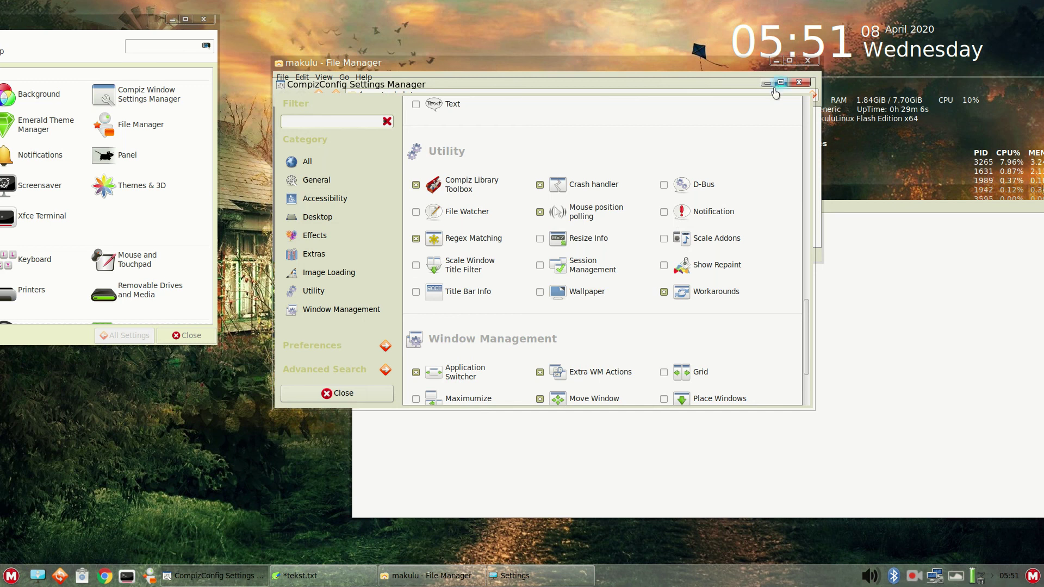
pyautogui.moveTo(730, 87); pyautogui.dragTo(686, 120)
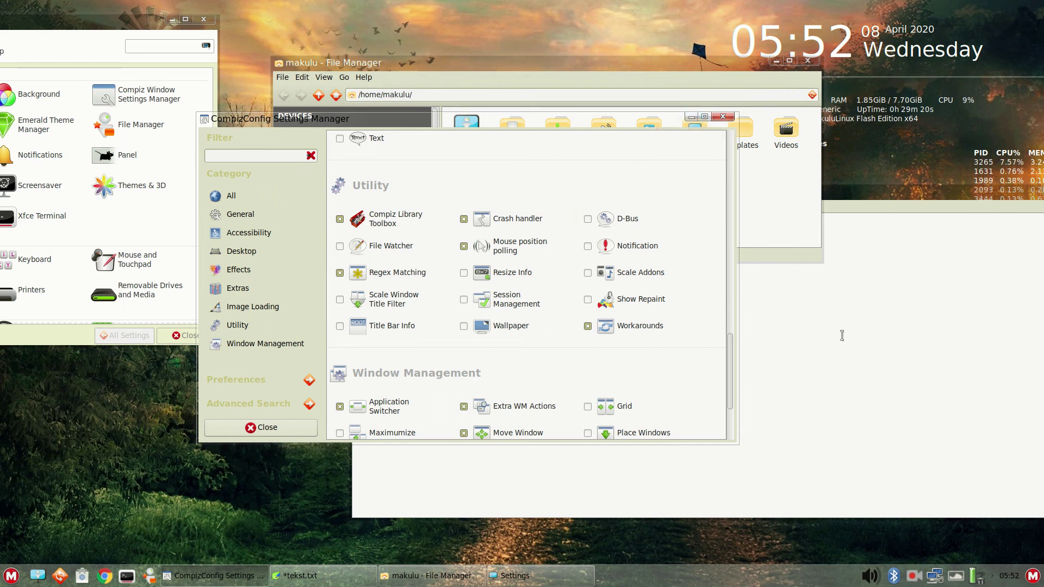
# - Minimize all open windows on this workspace to clear the desktop, and open the screen recorder's options
pyautogui.click(691, 117)
pyautogui.click(776, 61)
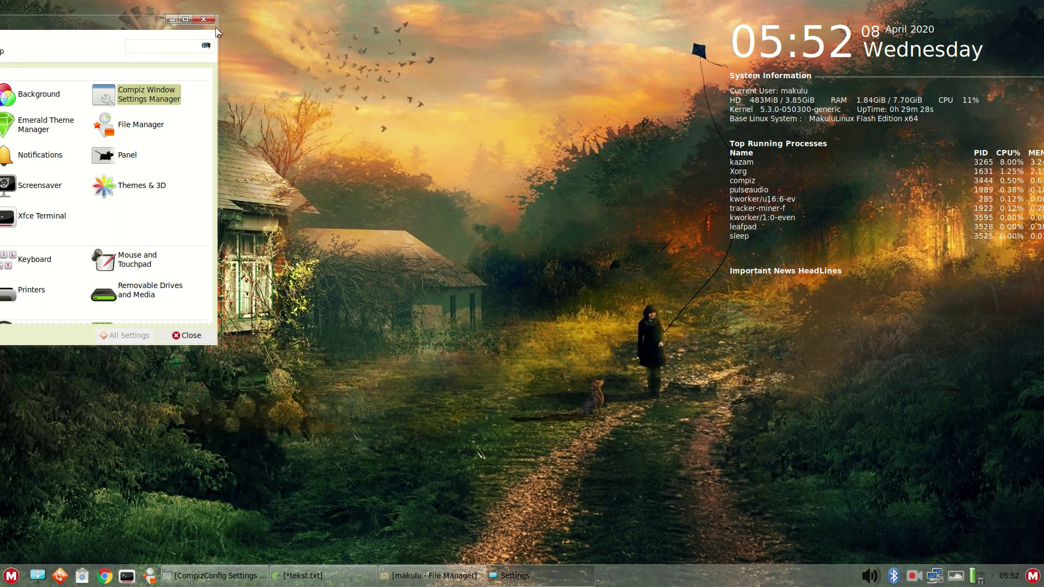
pyautogui.click(172, 20)
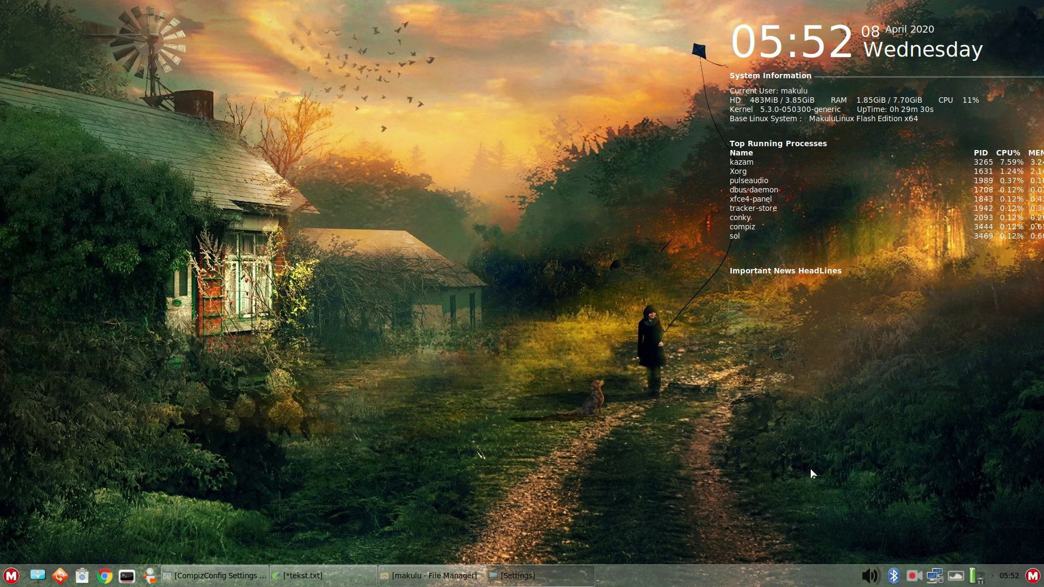
pyautogui.click(915, 576)
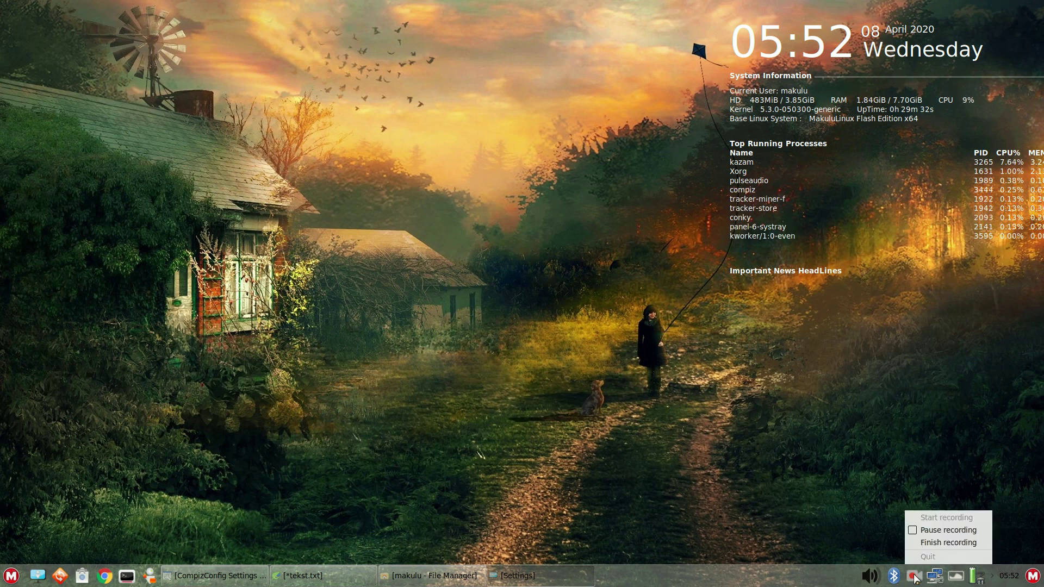